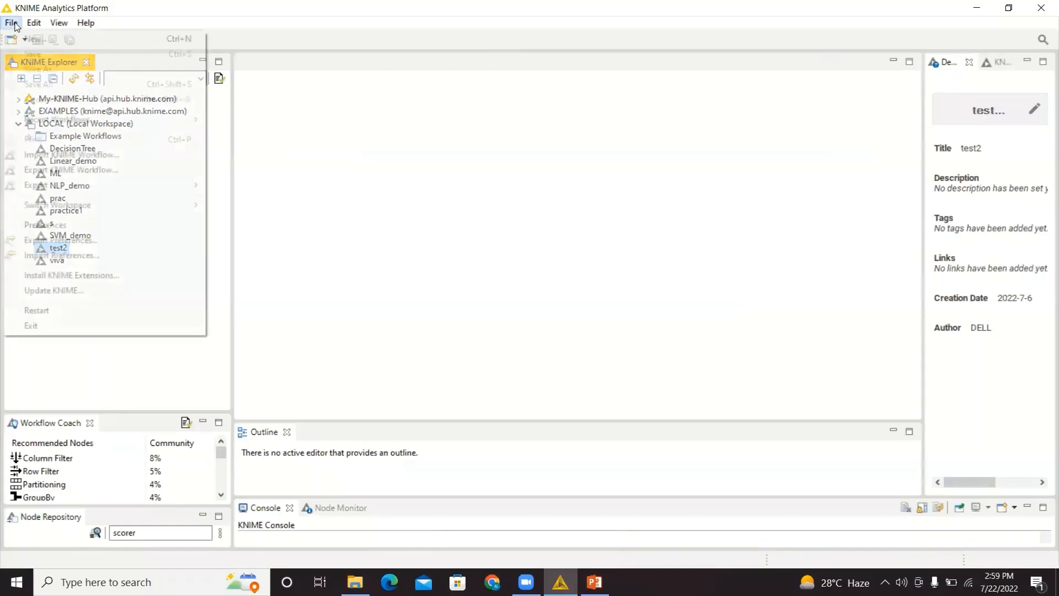
Step: Create a new KNIME workflow named logistic_demo in the local workspace
left_click(33, 39)
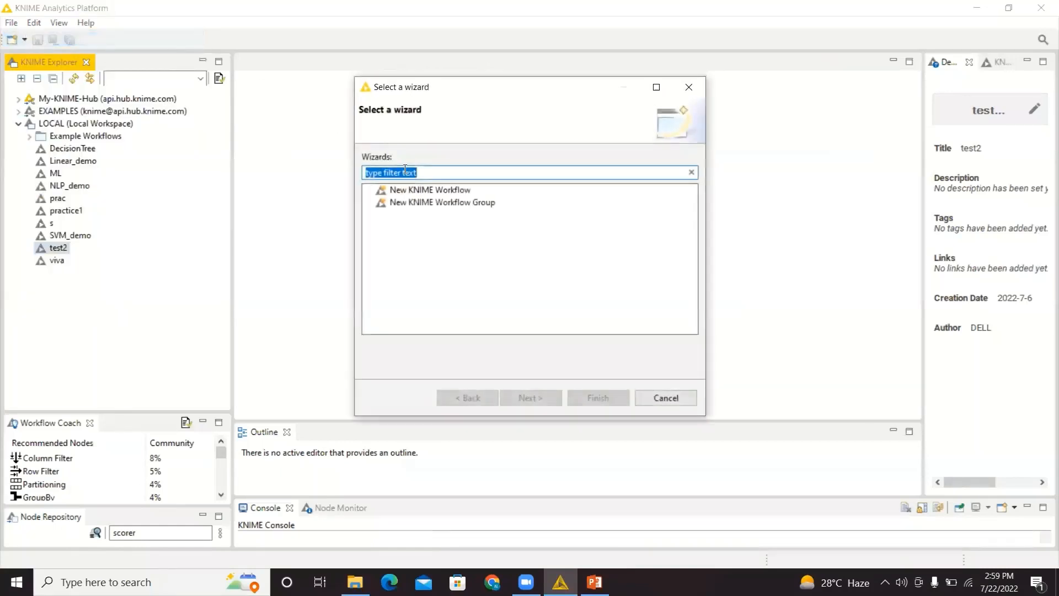
left_click(417, 190)
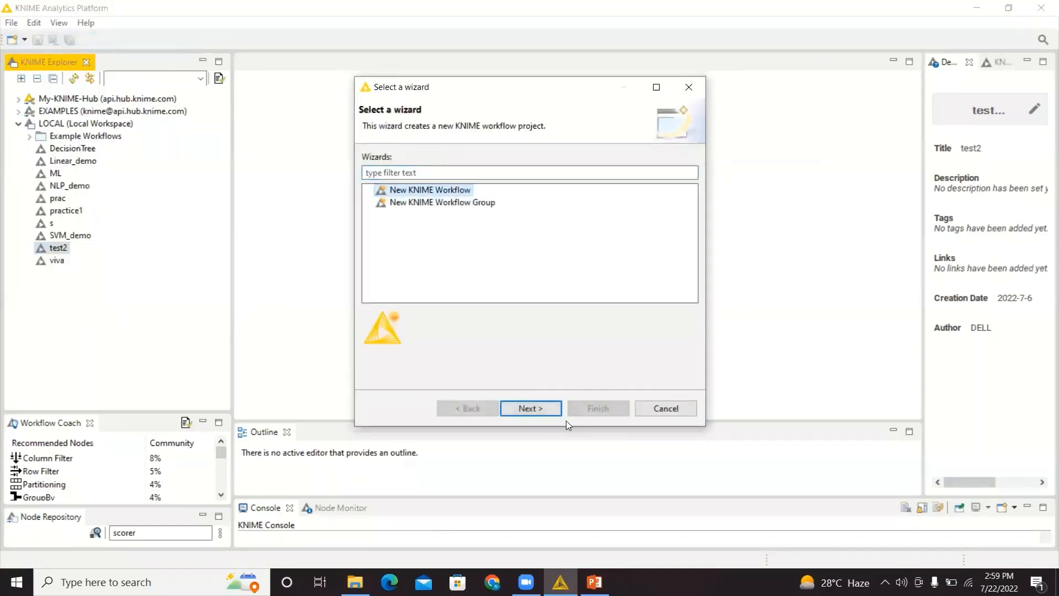
left_click(542, 408)
key("ctrl+a")
key("BackSpace")
type("logistic")
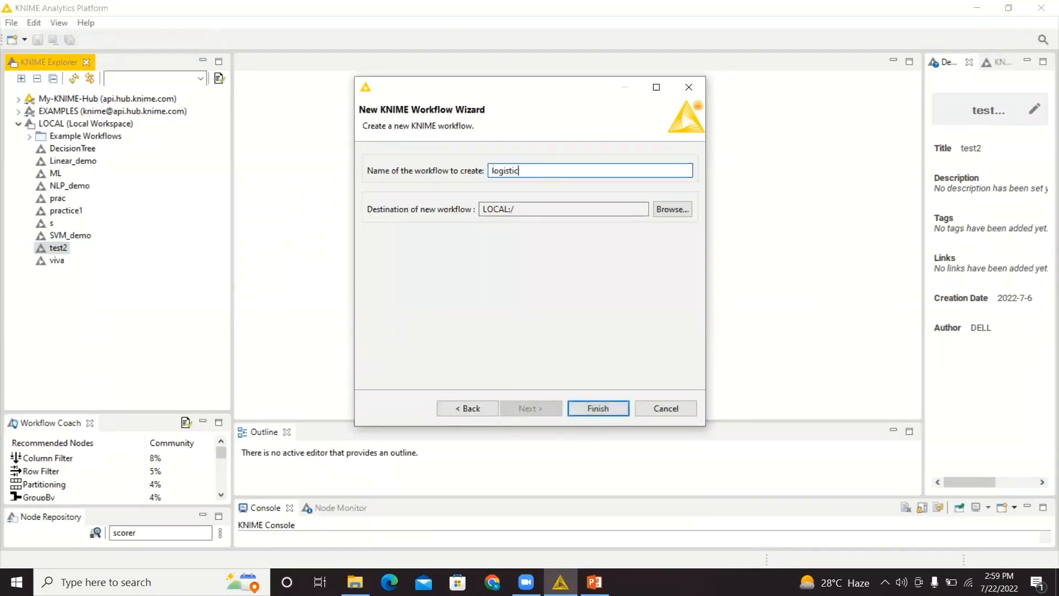
type("_demo")
key("Return")
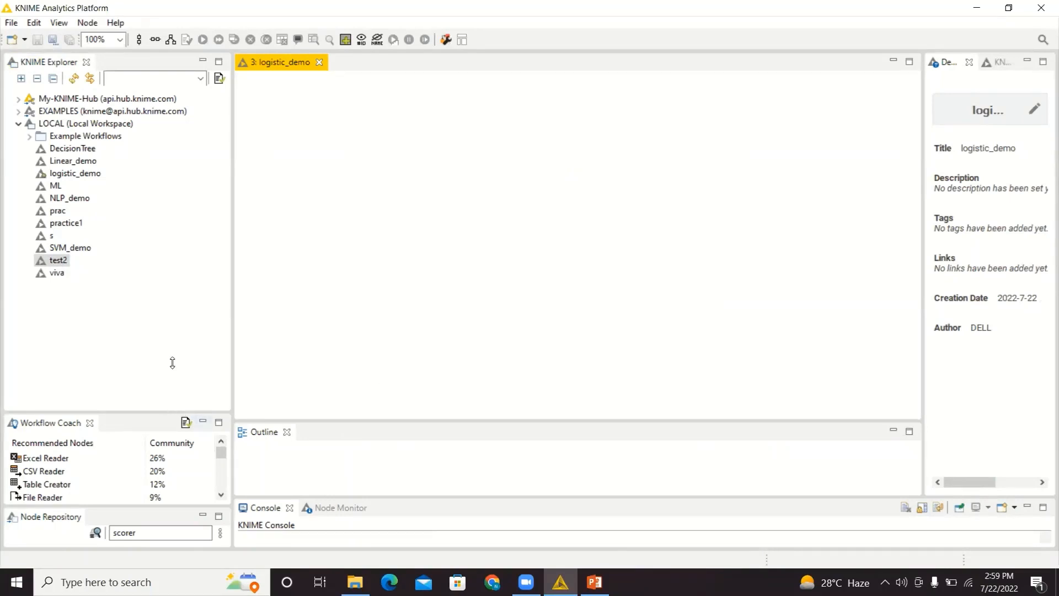
Step: Search the node repository for "csv" and add a CSV Reader node to the workflow
left_click_drag(173, 363, 201, 237)
left_click(168, 481)
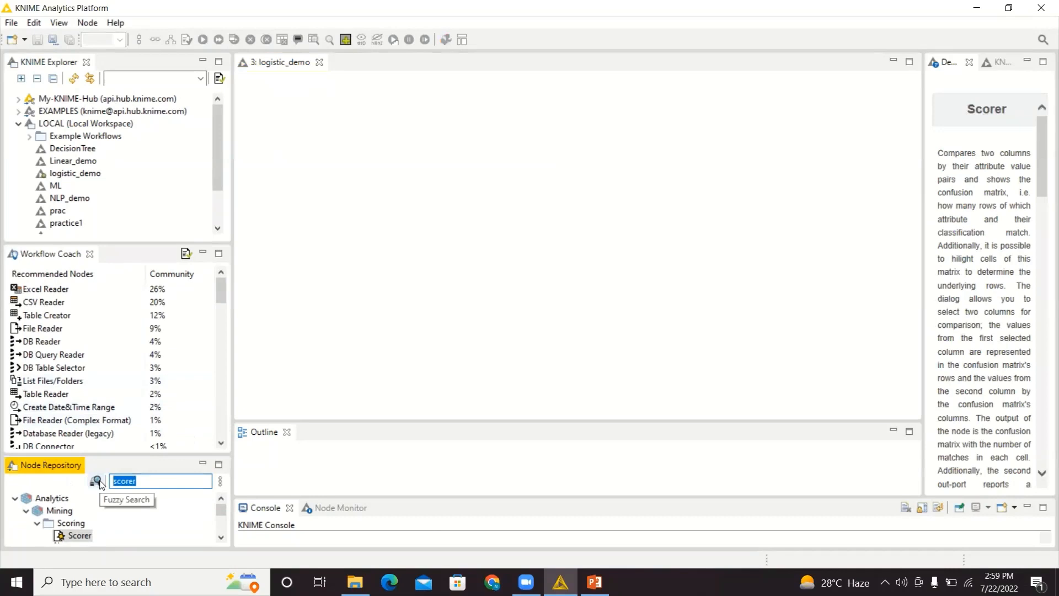
key("BackSpace")
type("csv")
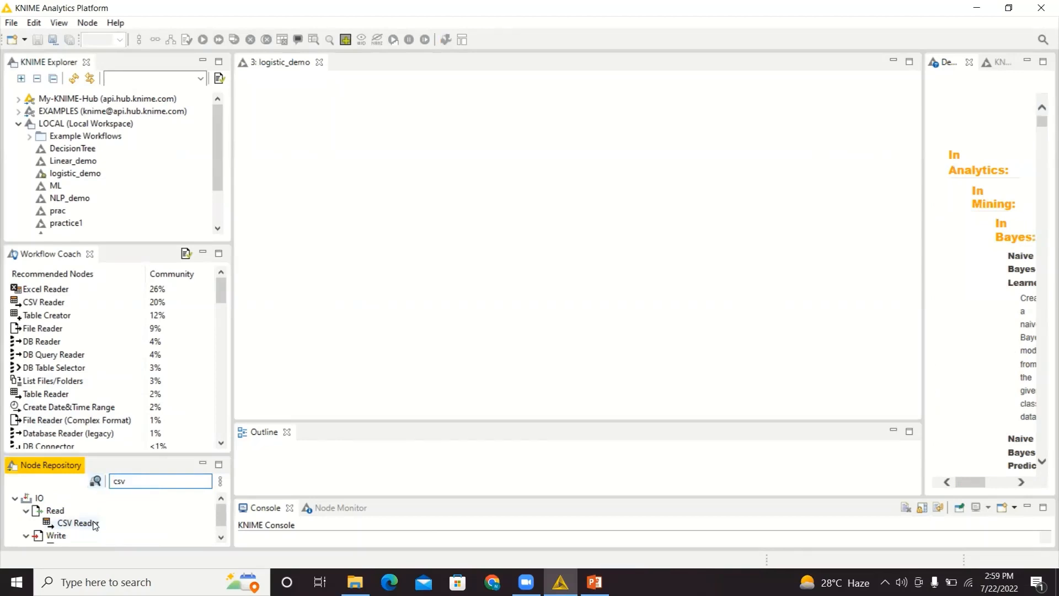
left_click_drag(77, 523, 322, 185)
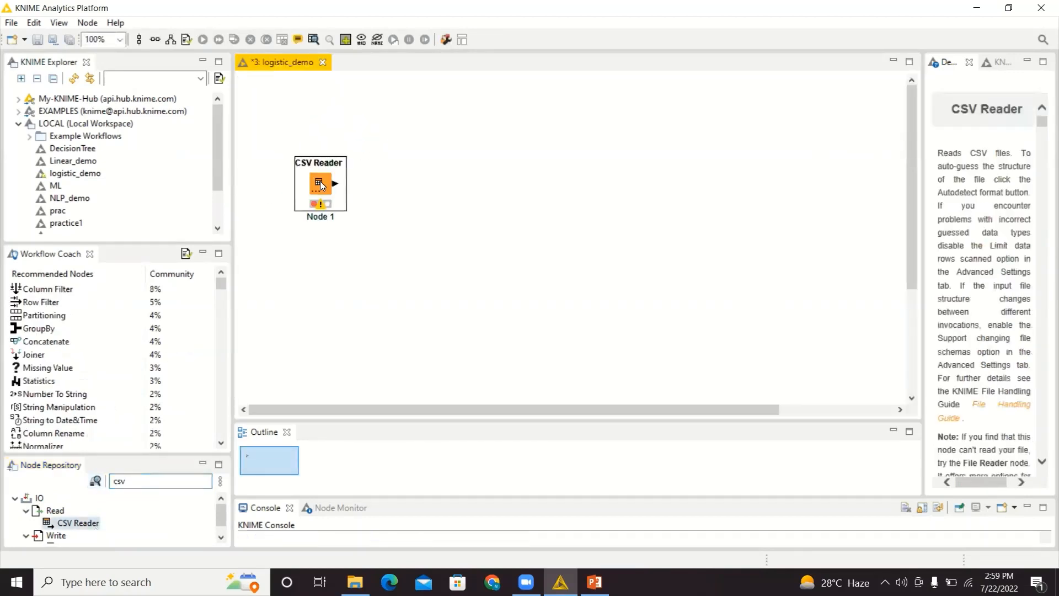
Step: Configure the CSV Reader to read Social_Network_Ads_Log.csv from the Desktop, widening the Purchased and EstimatedSalary preview columns
right_click(322, 185)
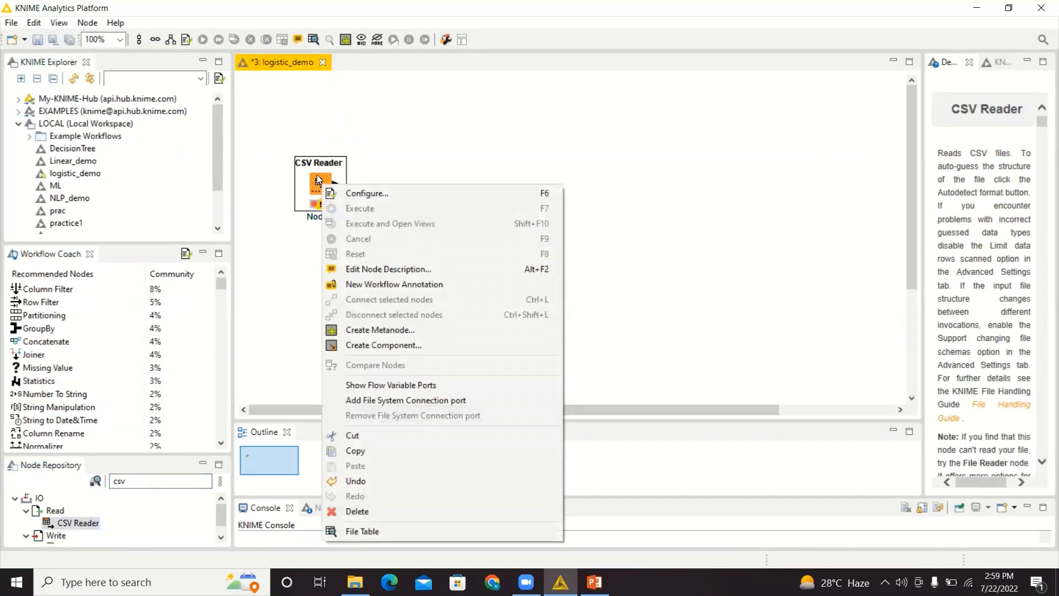
left_click(356, 195)
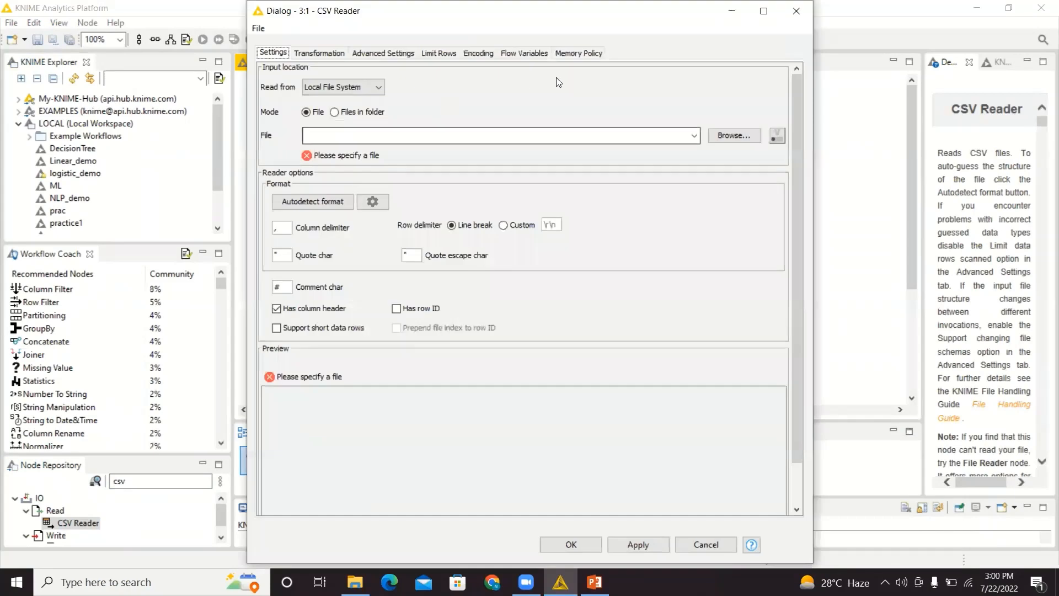
left_click(711, 133)
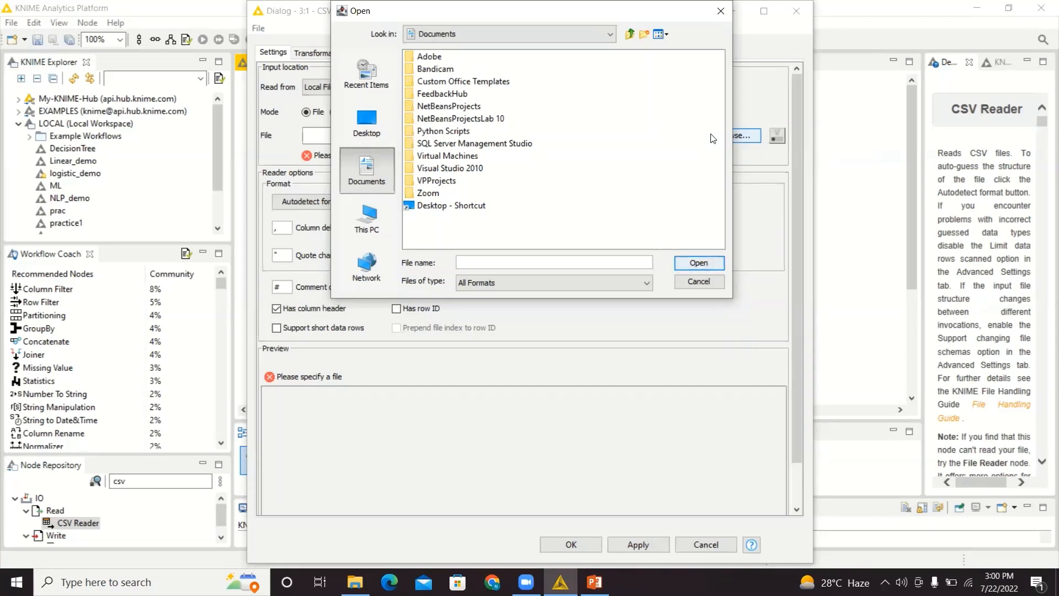
left_click(390, 129)
double_click(469, 221)
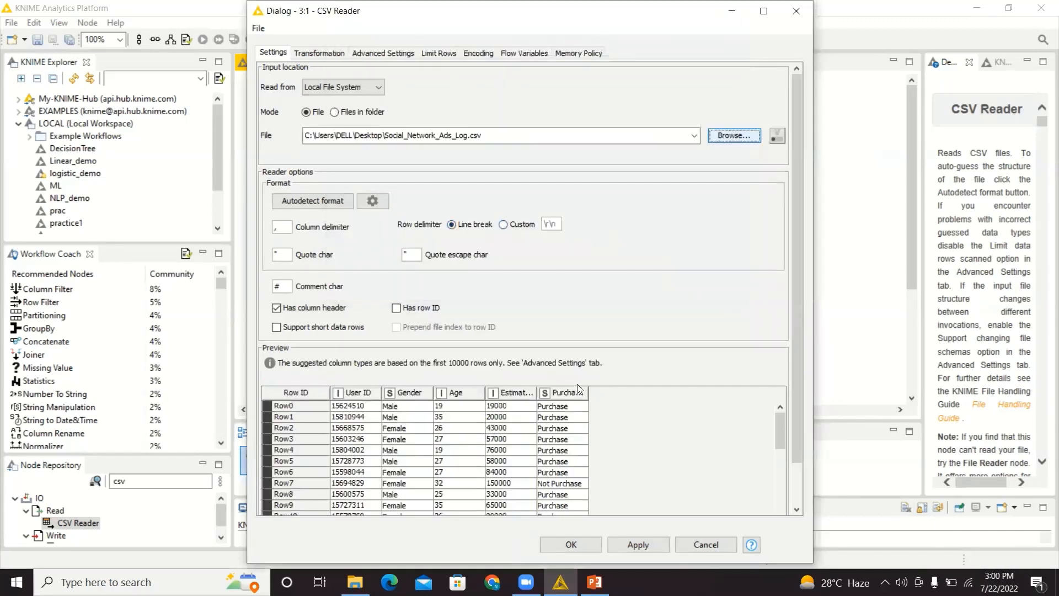
left_click_drag(588, 392, 653, 393)
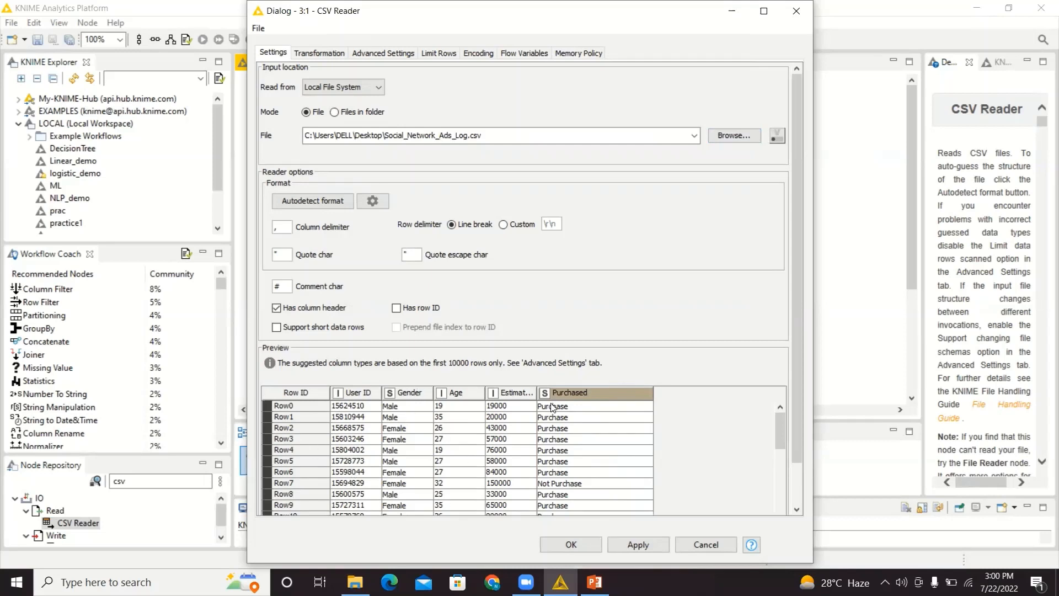
left_click_drag(534, 392, 568, 392)
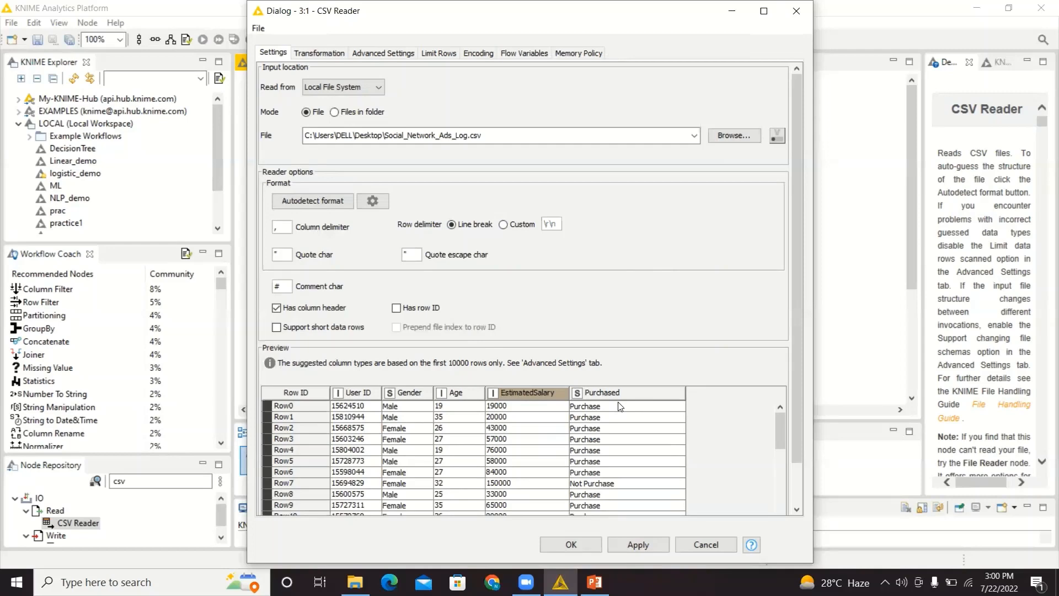
left_click(549, 545)
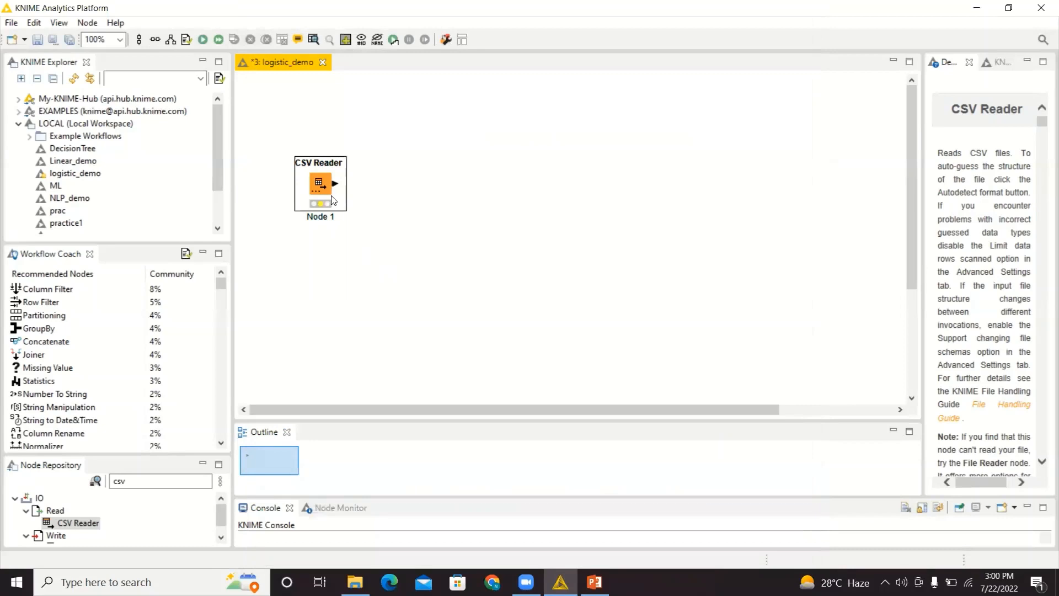
Step: Execute the CSV Reader node and view its output file table
right_click(333, 199)
left_click(358, 221)
right_click(307, 189)
left_click(434, 537)
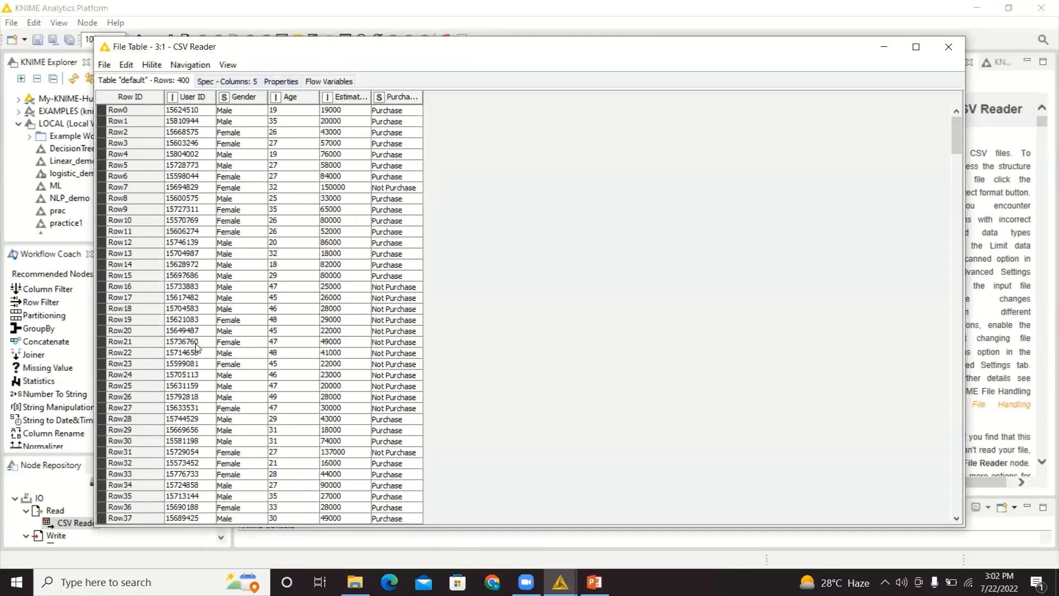
left_click(949, 47)
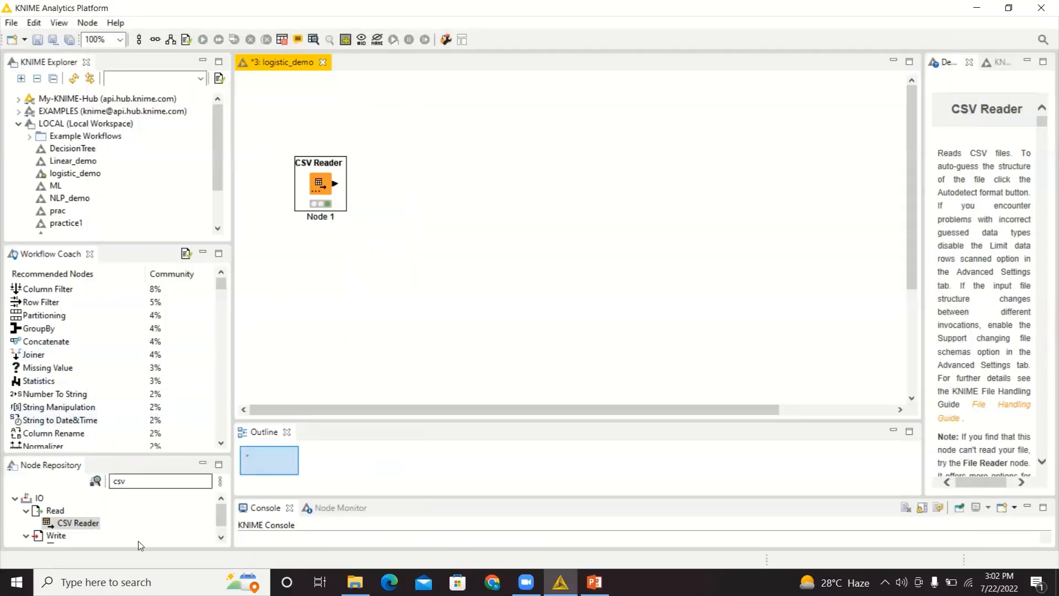
Step: Add a Normalizer node beside the CSV Reader and connect the reader's output to its input
left_click(147, 483)
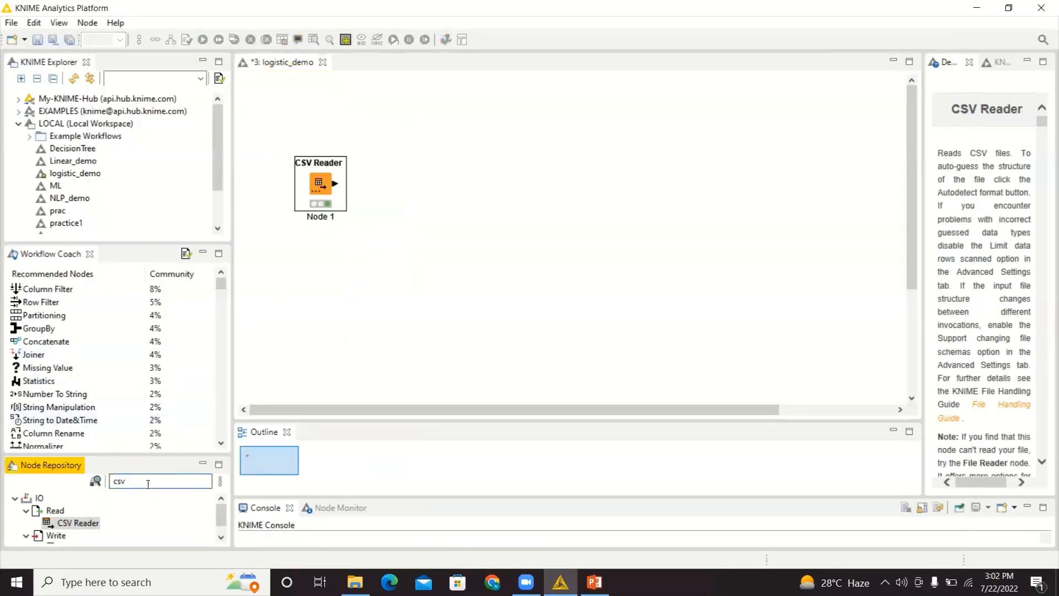
key("BackSpace")
key("BackSpace")
key("BackSpace")
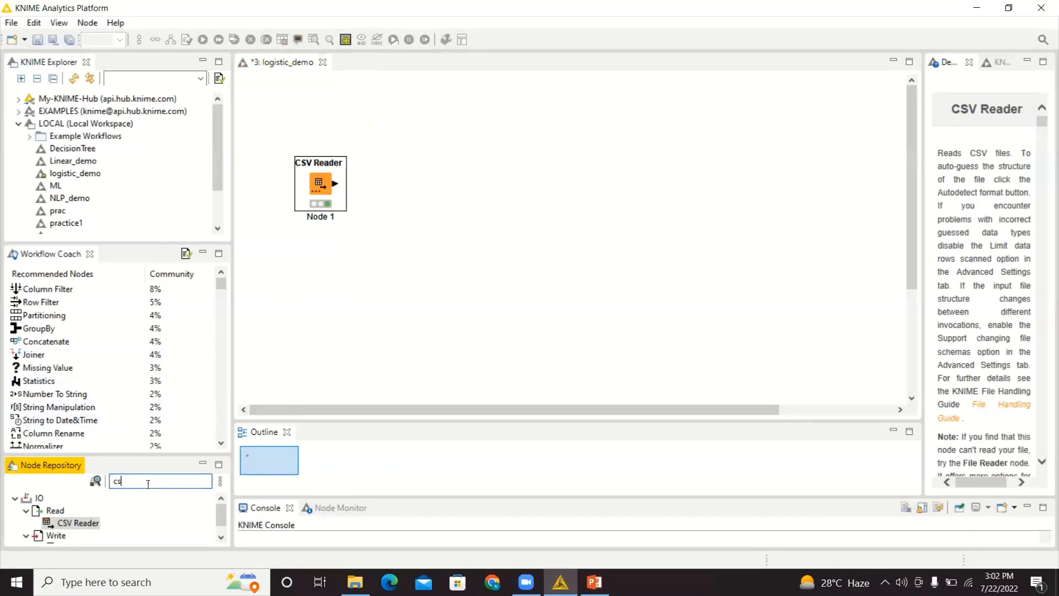
type("ormal")
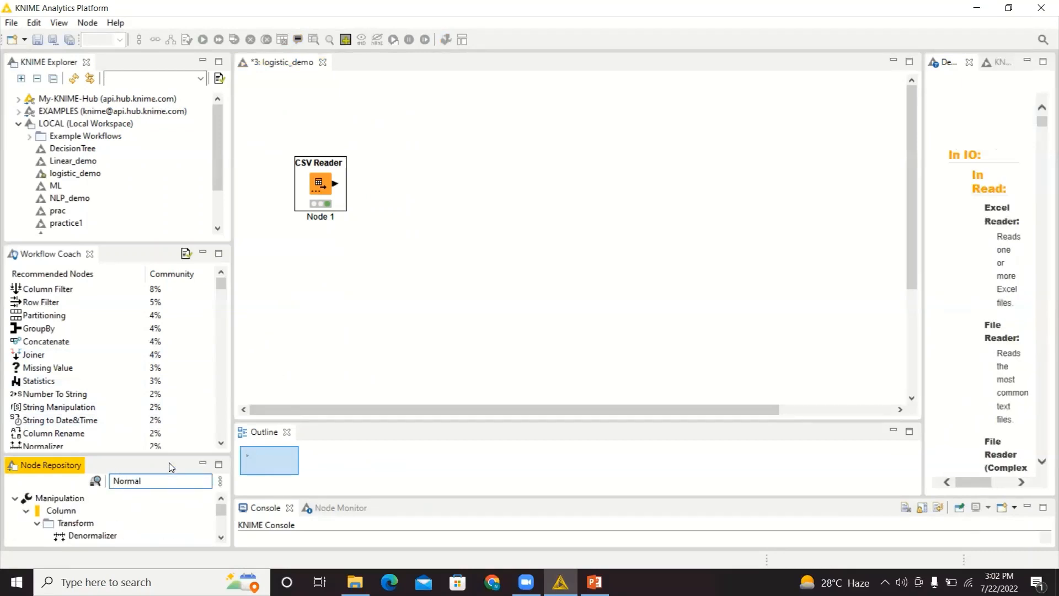
left_click_drag(171, 456, 164, 360)
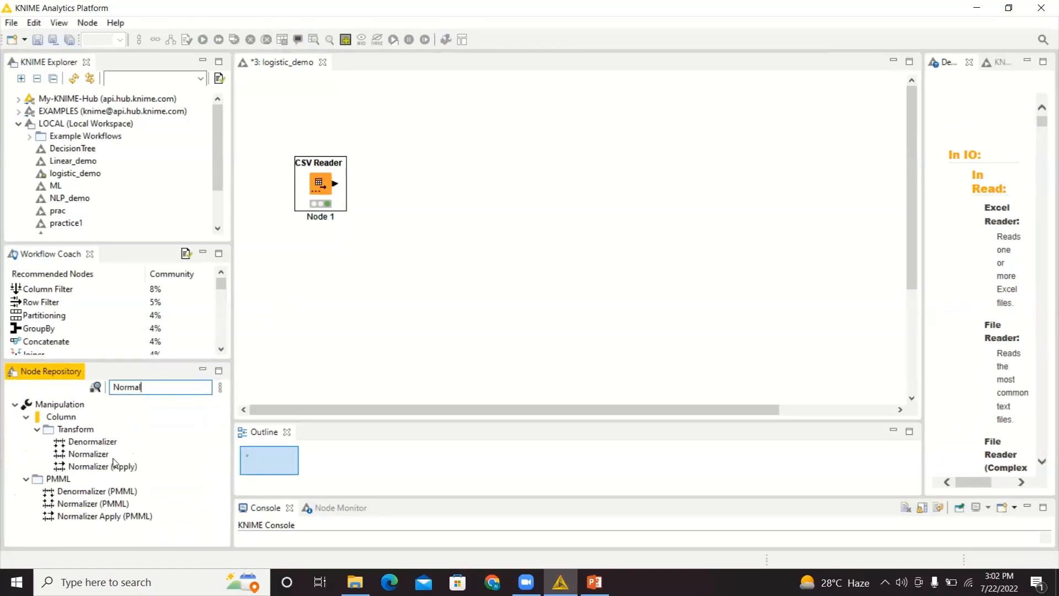
left_click_drag(99, 454, 453, 138)
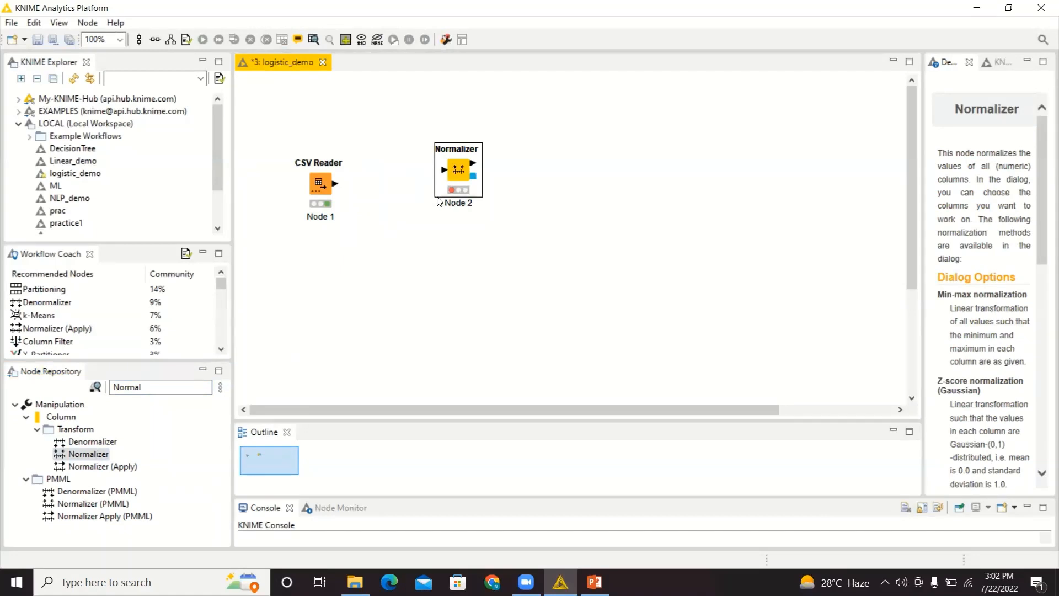
left_click_drag(438, 202, 405, 211)
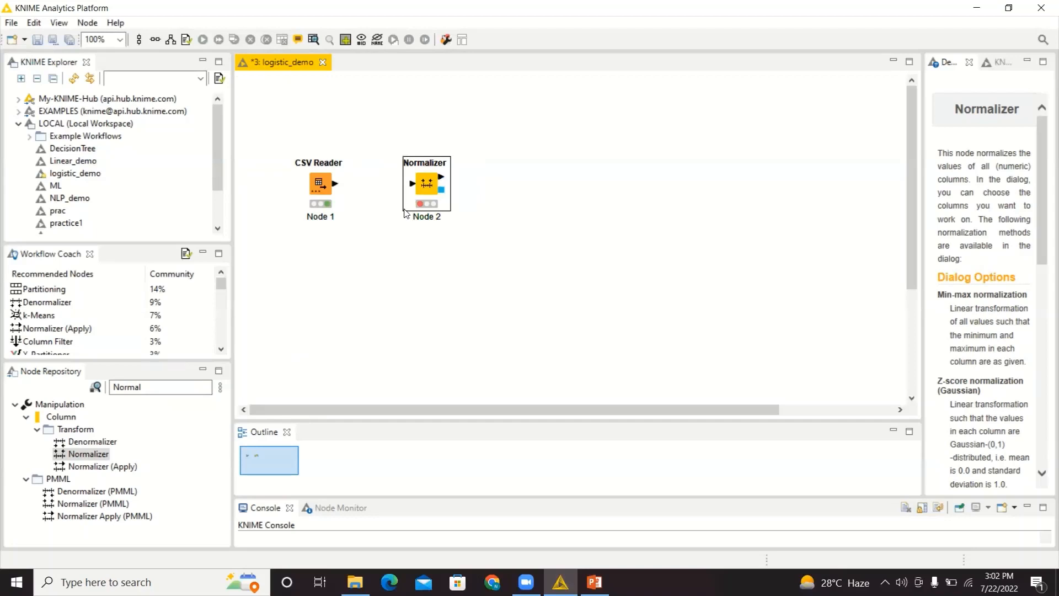
left_click_drag(406, 212, 391, 211)
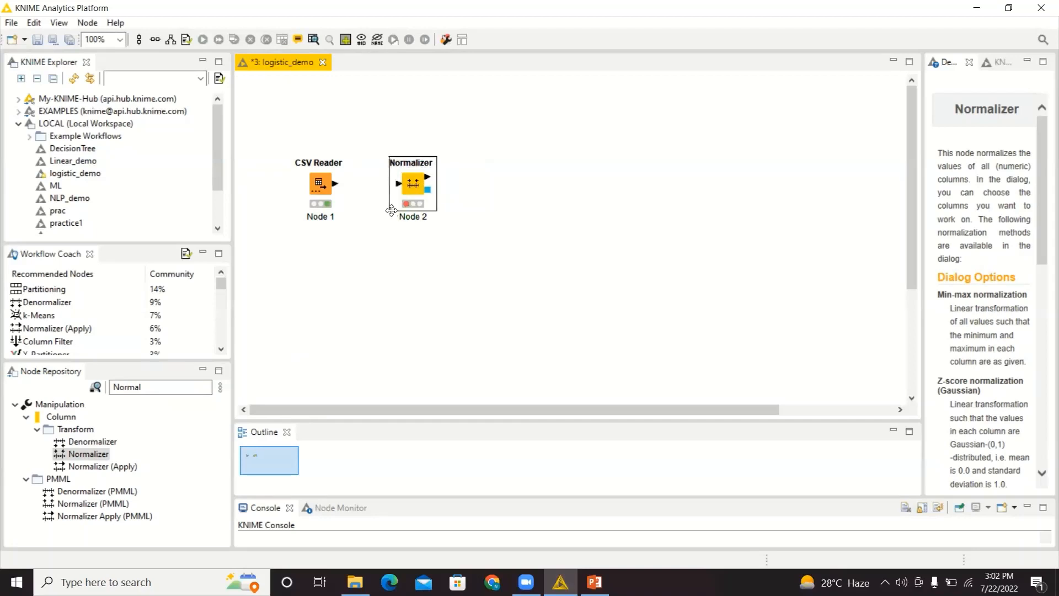
left_click_drag(334, 183, 400, 185)
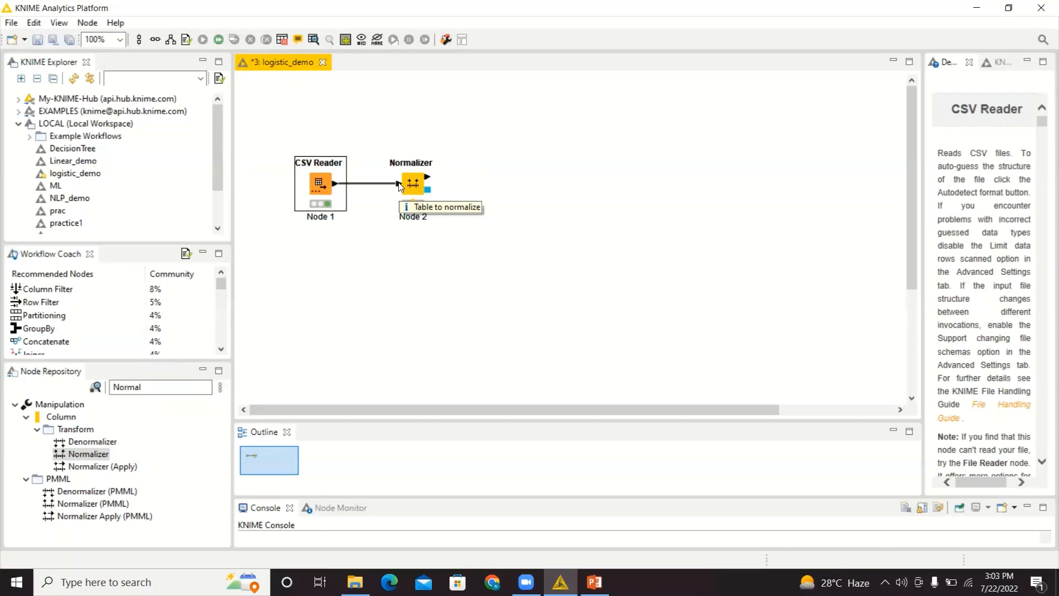
Step: Configure the Normalizer with Min-Max Normalization from 0.0 to 1.0, including User ID, Age and EstimatedSalary
left_click(410, 184)
right_click(411, 185)
left_click(432, 194)
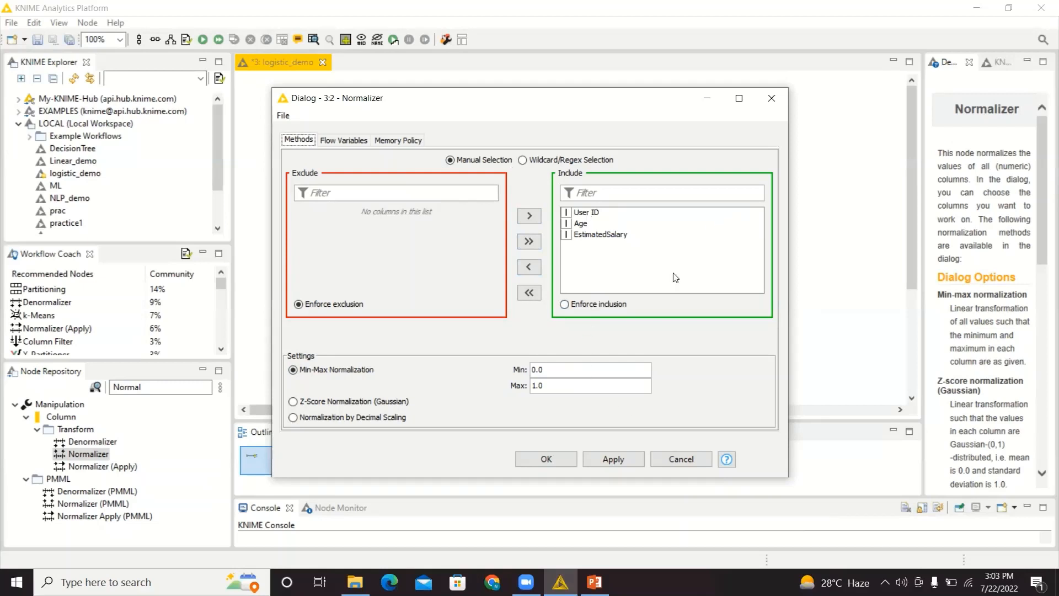
left_click(539, 466)
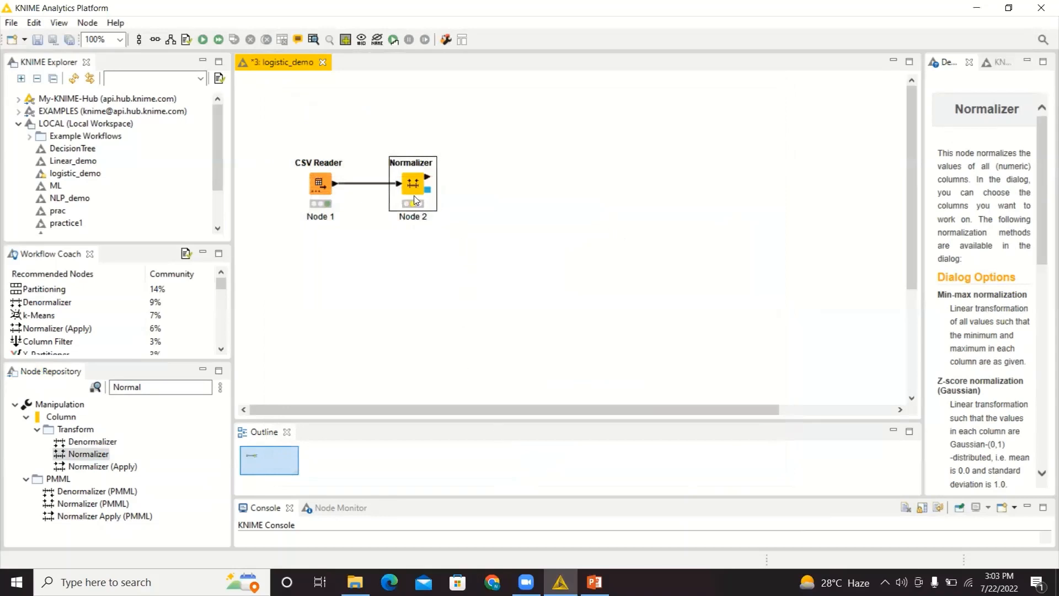
Step: Execute the Normalizer node and view its normalized table
right_click(414, 197)
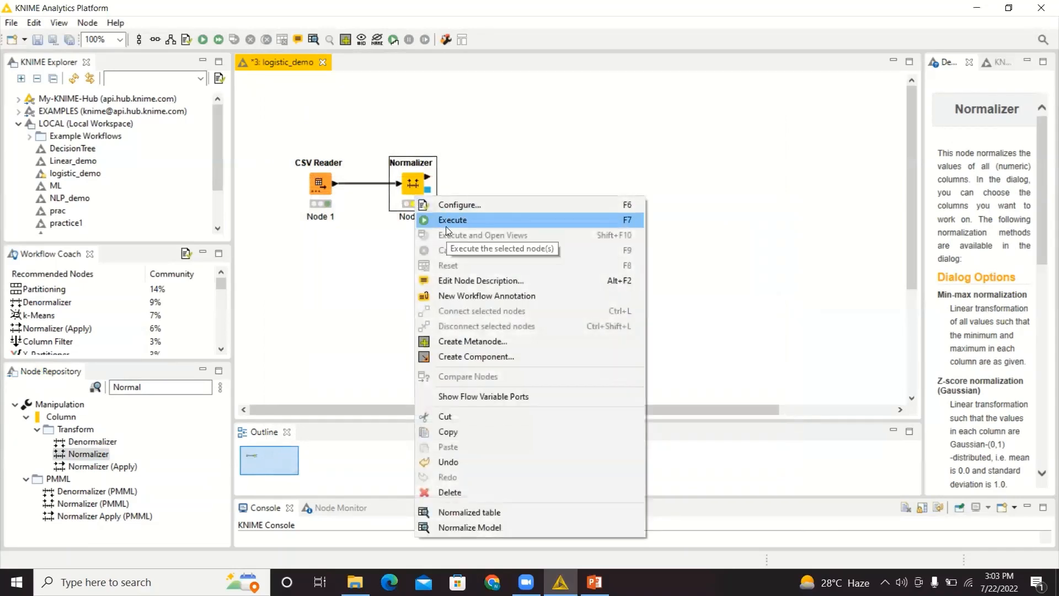
left_click(446, 220)
left_click(445, 224)
left_click(413, 192)
right_click(413, 192)
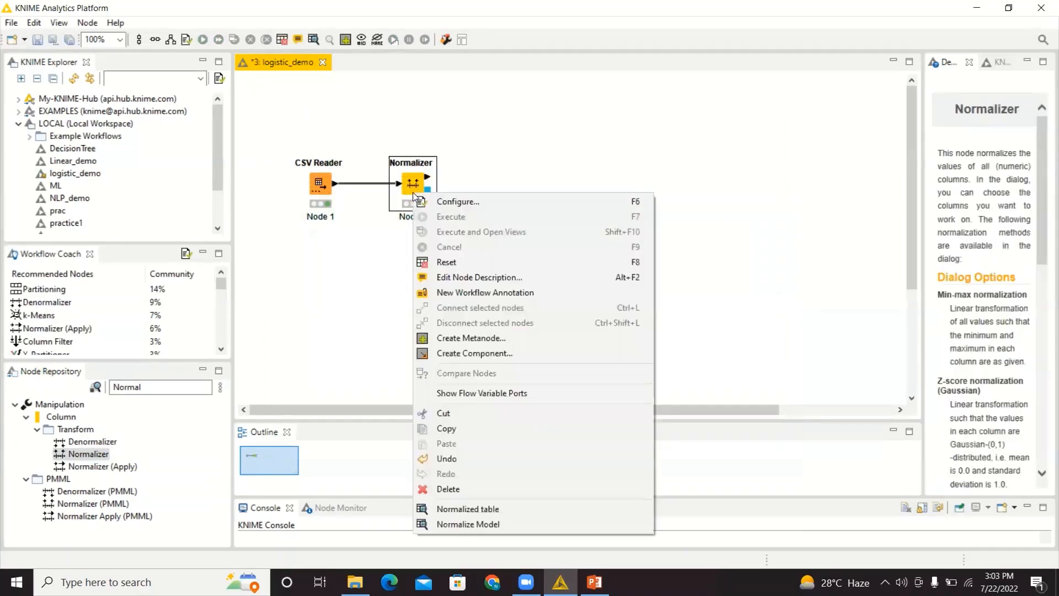
left_click(564, 508)
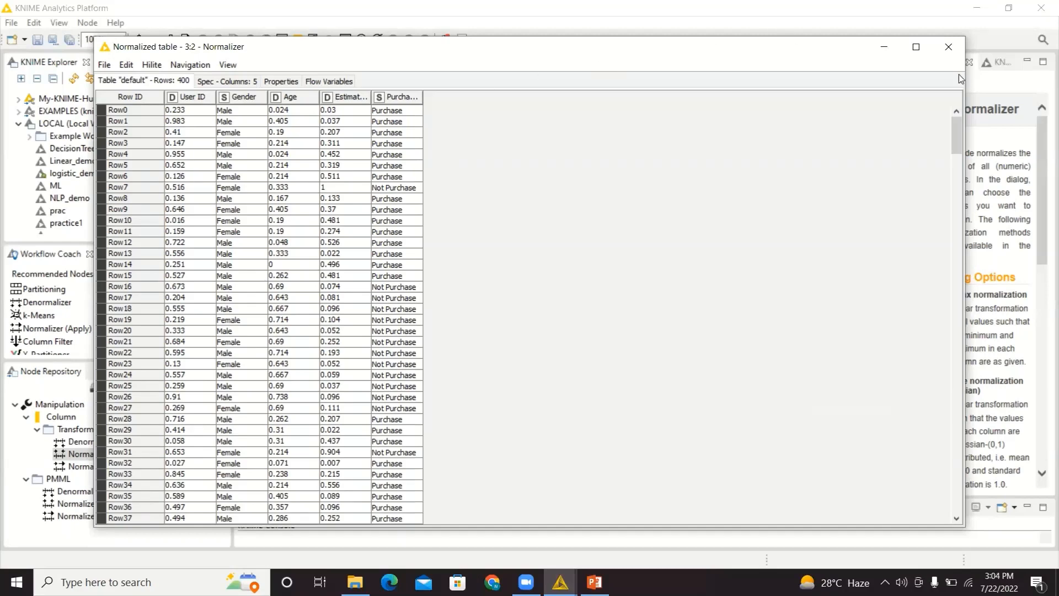
left_click(949, 46)
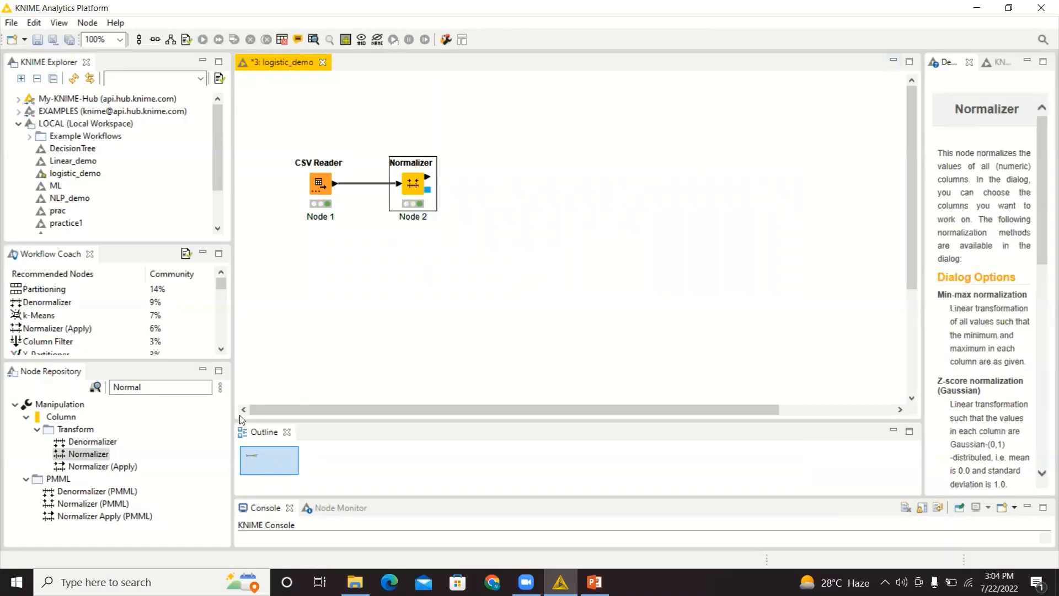
Step: Add a Partitioning node after the Normalizer and connect the normalized table output to its input
double_click(176, 386)
key("BackSpace")
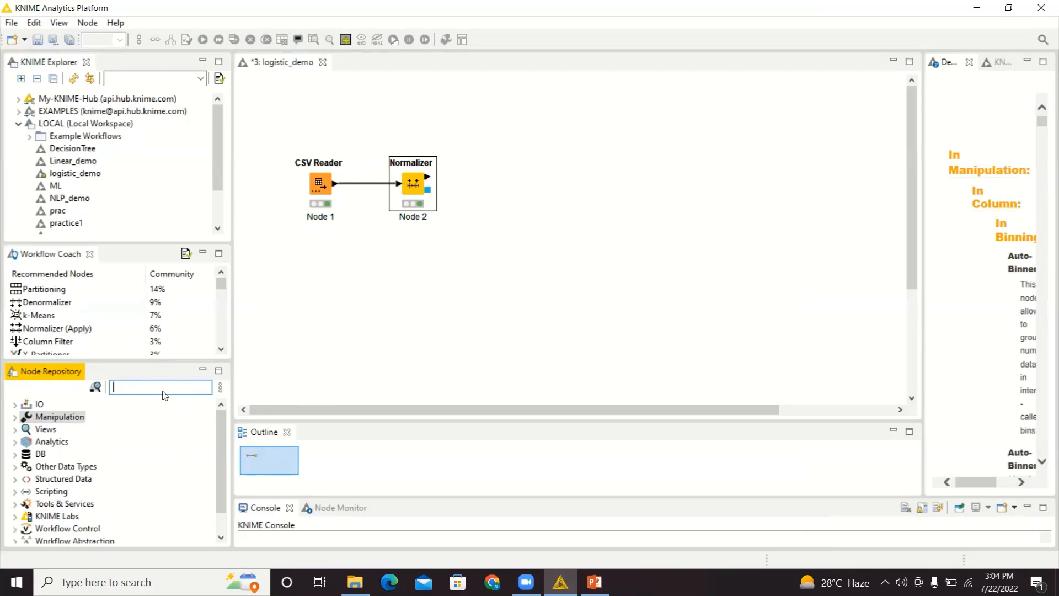
type("partio")
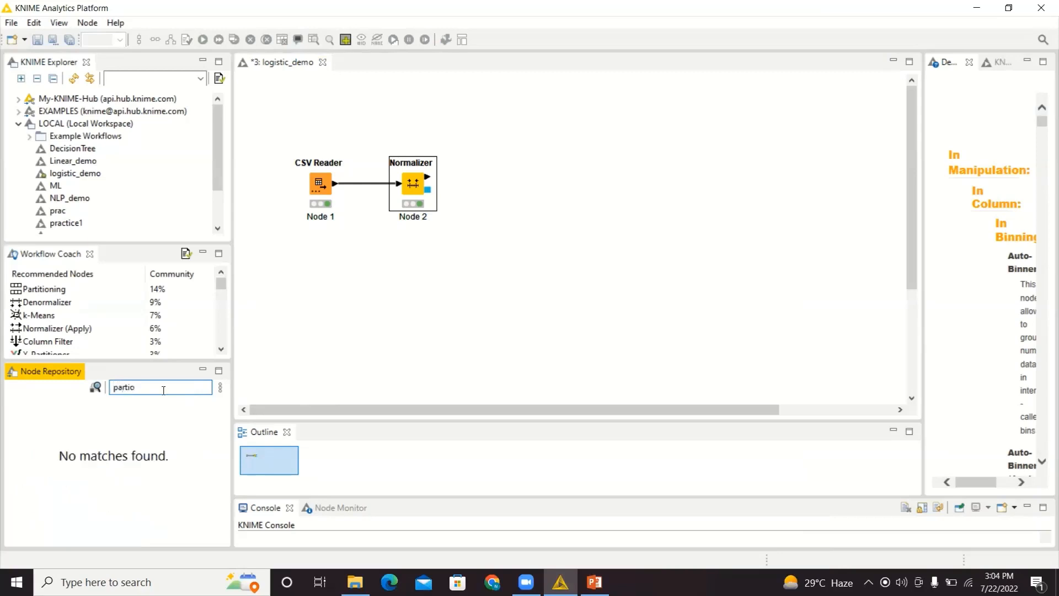
key("BackSpace")
left_click_drag(75, 440, 502, 185)
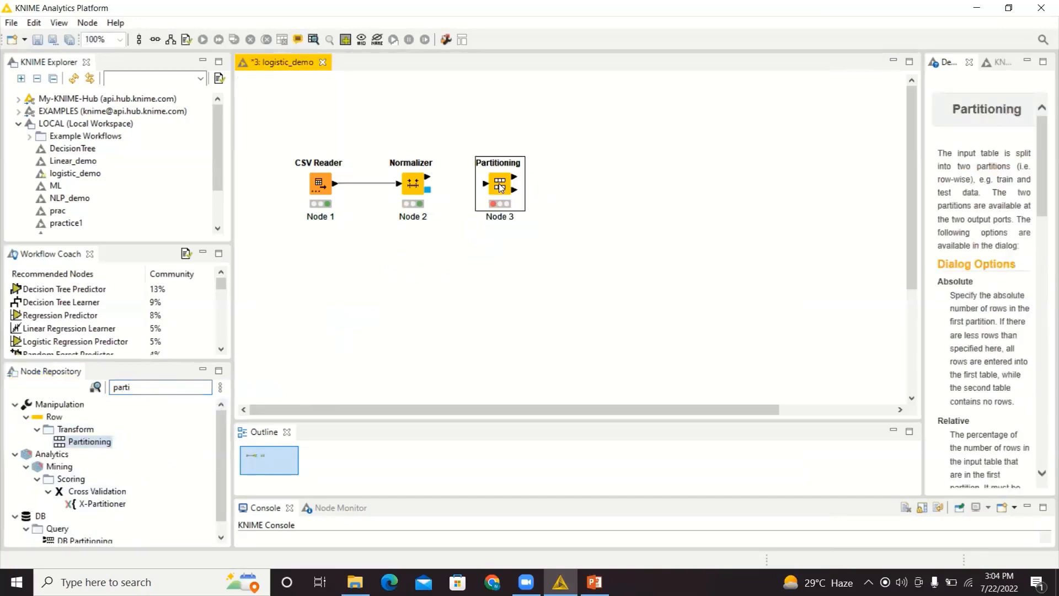
left_click_drag(428, 179, 486, 185)
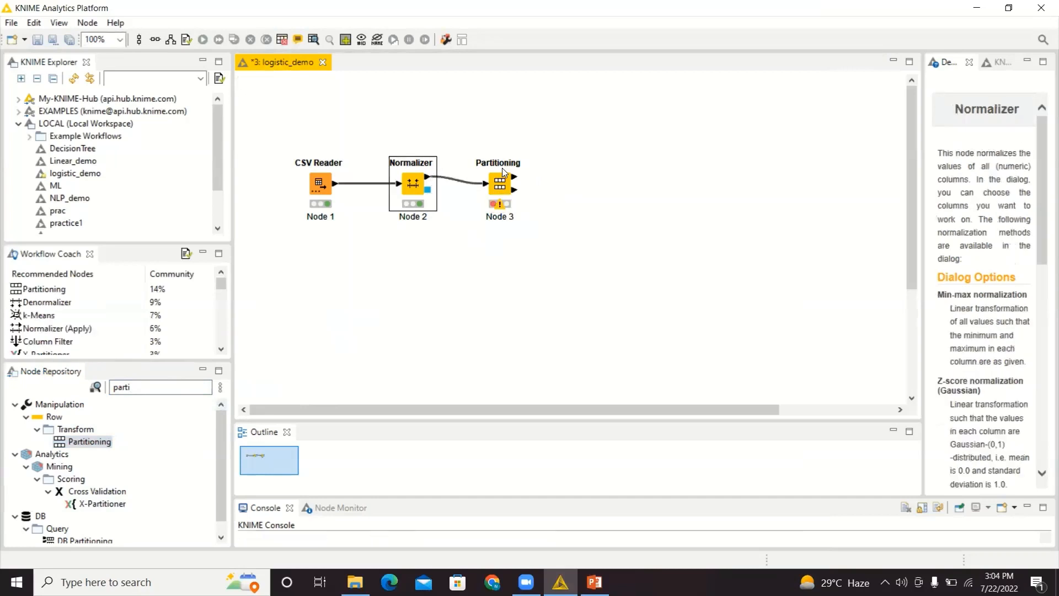
left_click(501, 167)
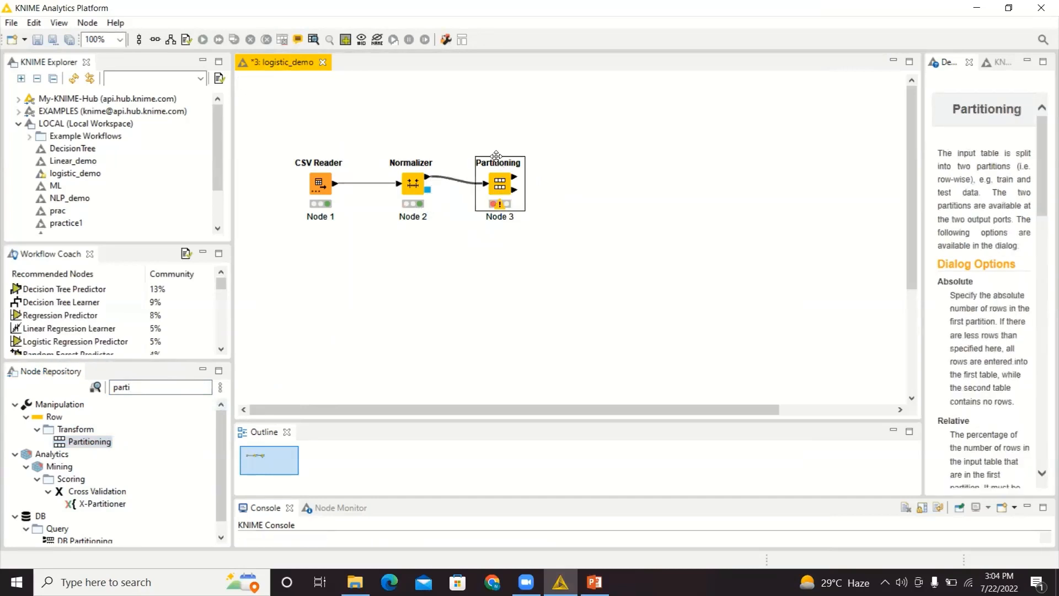
Step: Set the Partitioning node's first partition to a relative size of 80% with random drawing, and execute the node
left_click_drag(496, 156, 491, 151)
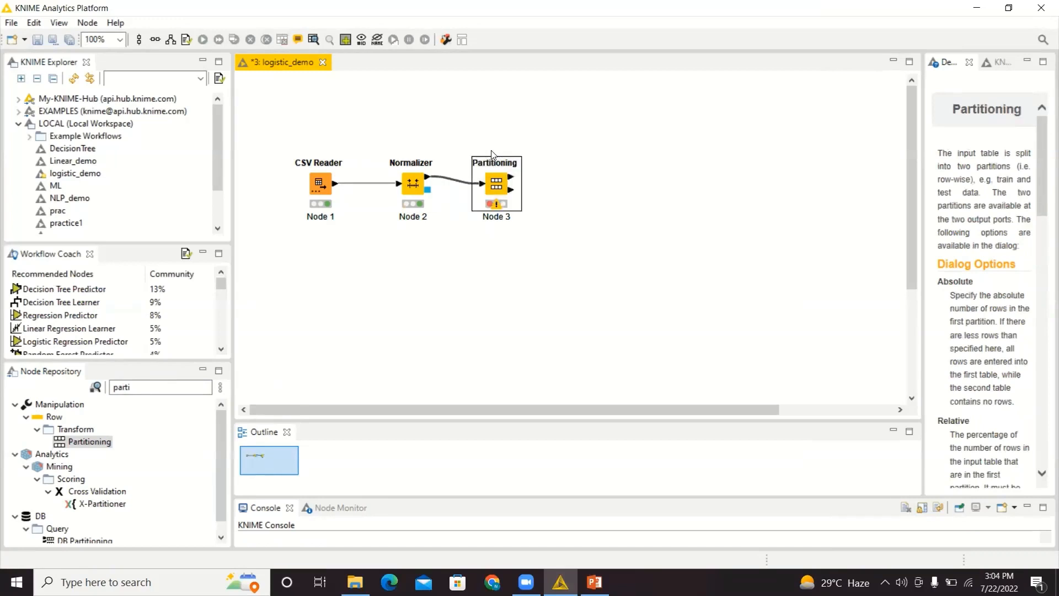
right_click(500, 188)
left_click(514, 194)
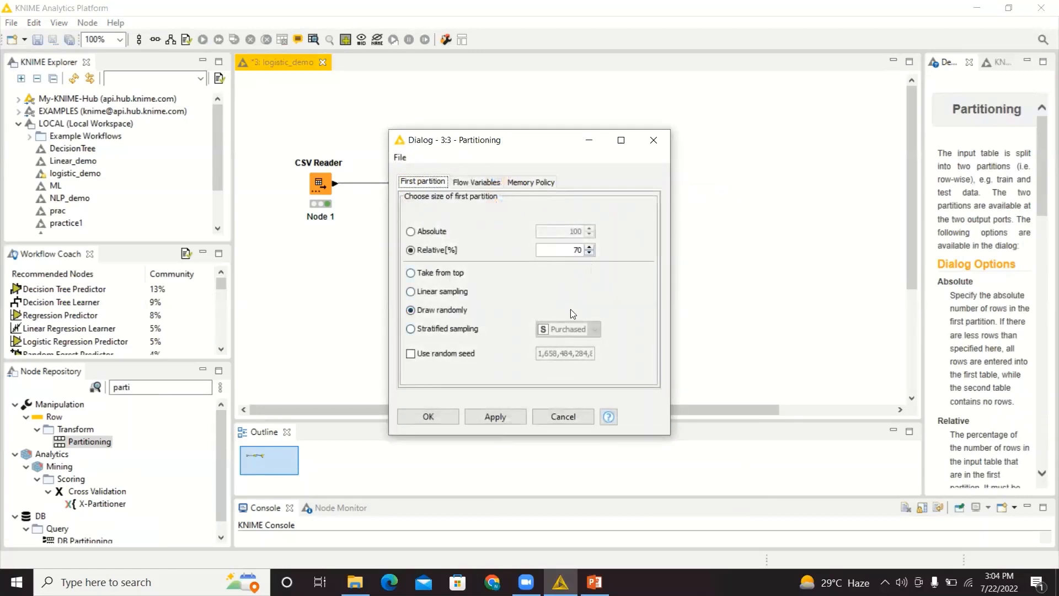
left_click(589, 246)
left_click(590, 247)
left_click(443, 418)
right_click(508, 169)
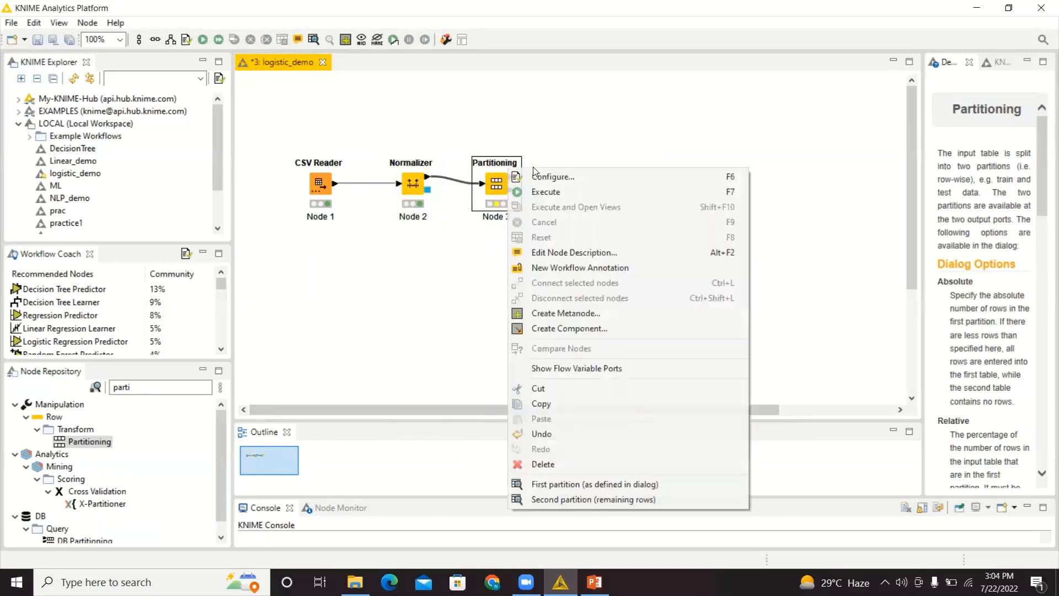
left_click(538, 191)
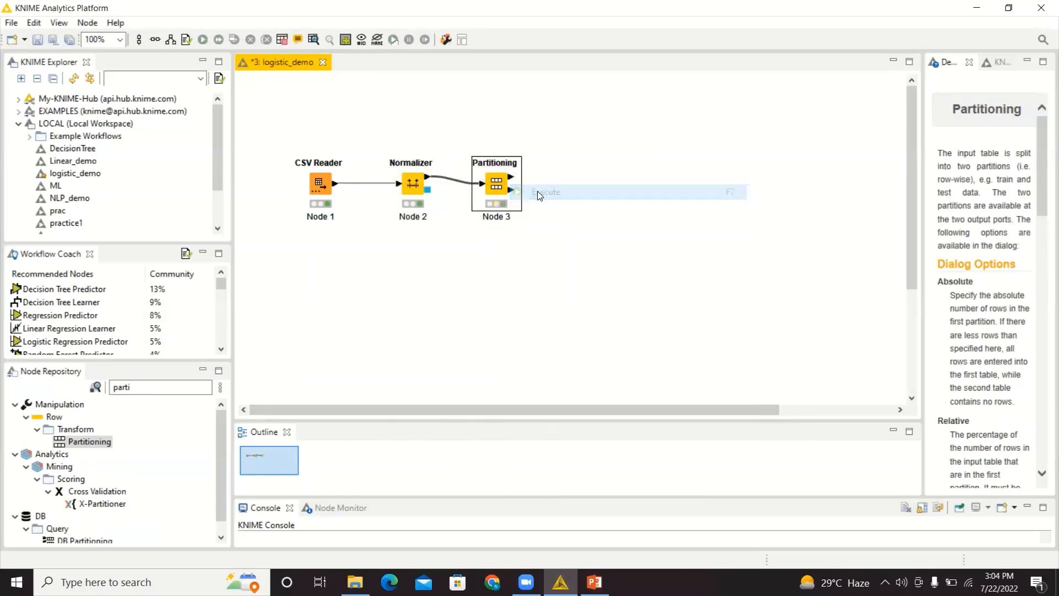
Step: View the CSV Reader's file table to check the total number of rows, and close it
left_click(313, 186)
right_click(309, 183)
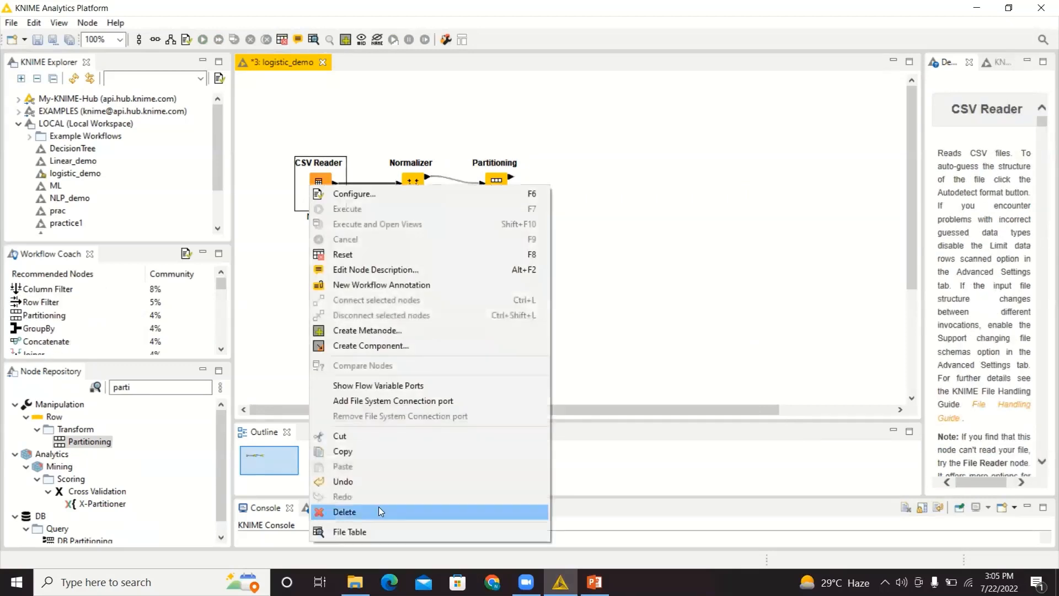
left_click(383, 529)
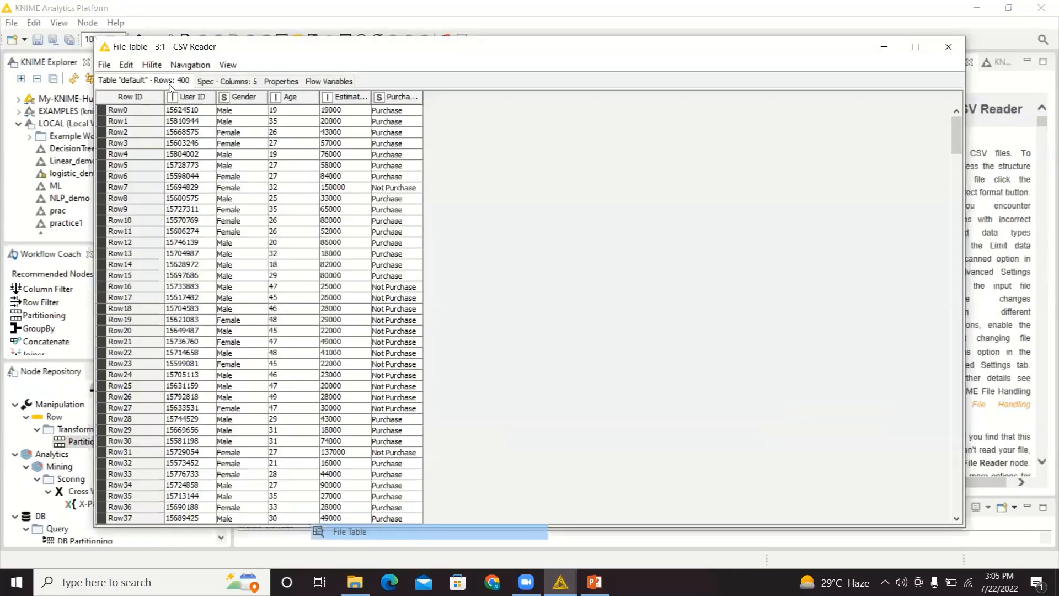
left_click(947, 47)
Step: View the Partitioning node's first and second partition tables to check how the rows were split
left_click(490, 189)
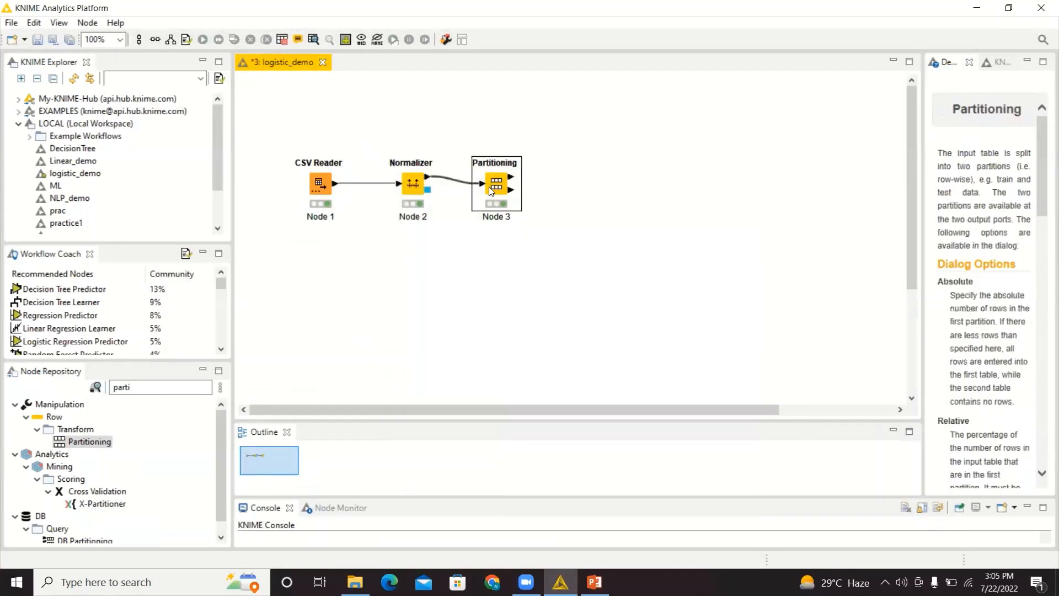
right_click(490, 189)
left_click(554, 502)
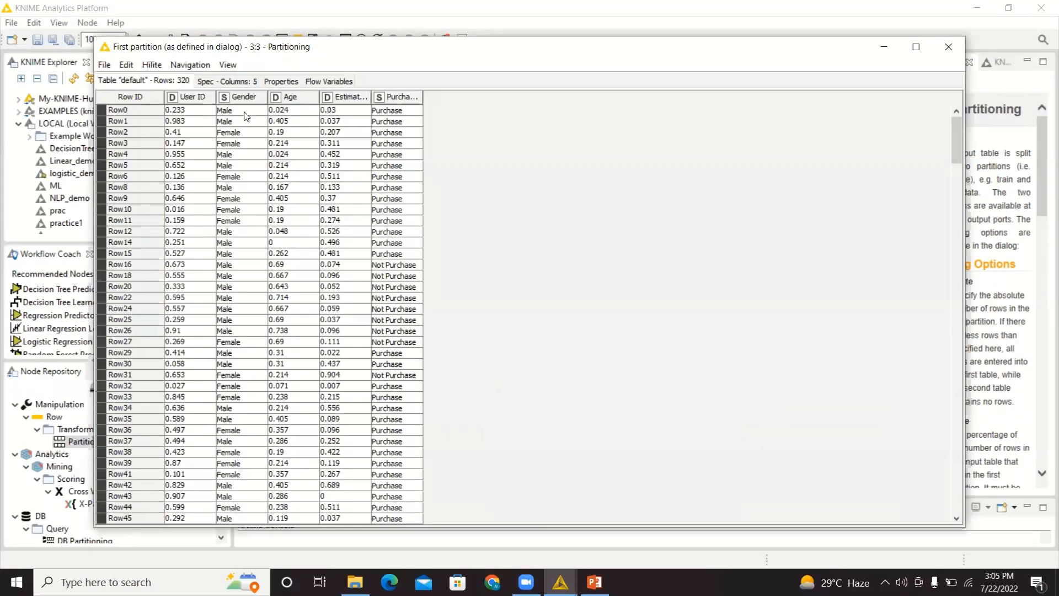
left_click(940, 52)
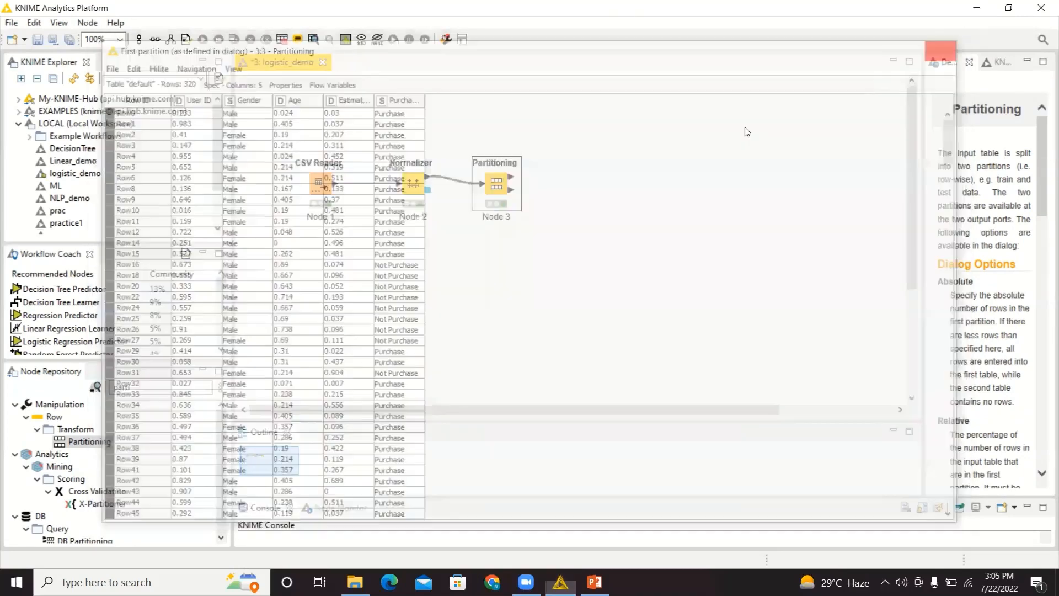
right_click(505, 186)
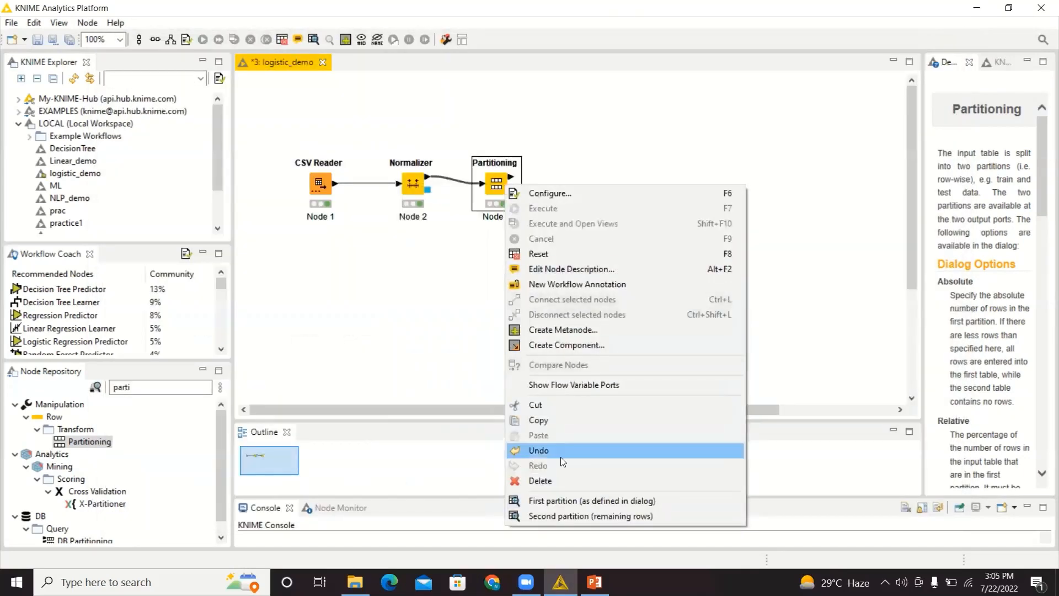
left_click(565, 516)
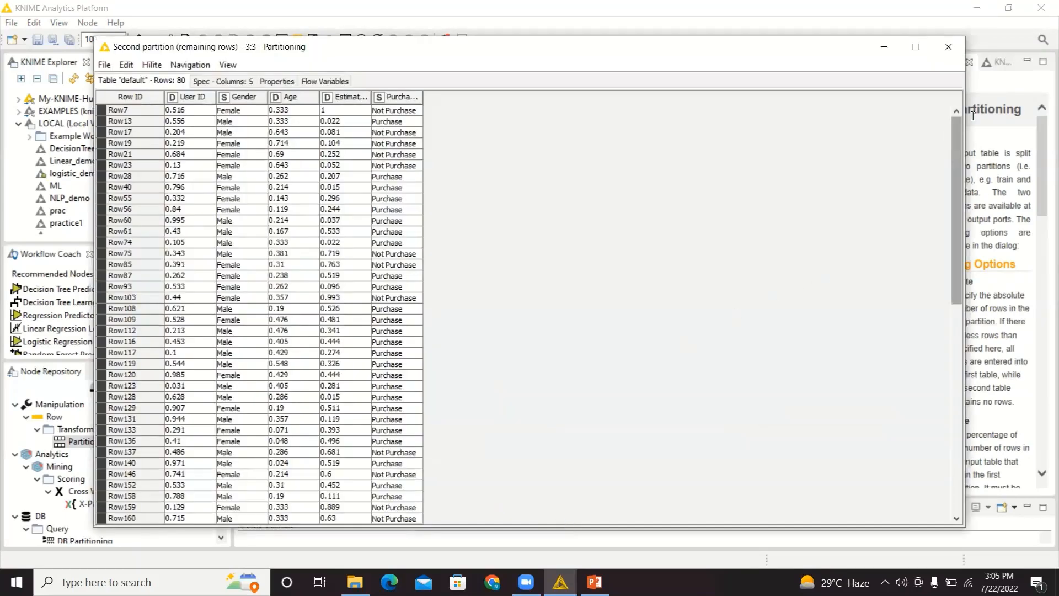
left_click(957, 46)
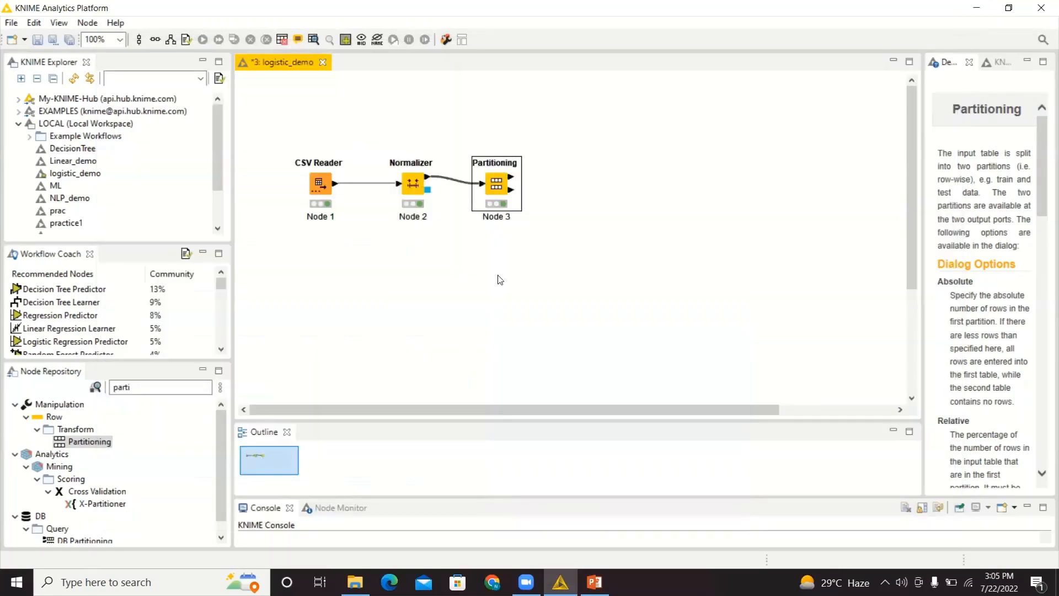
Step: Find the logistic regression nodes and add a Logistic Regression Learner above and a Logistic Regression Predictor below, both beyond the Partitioning node
right_click(503, 194)
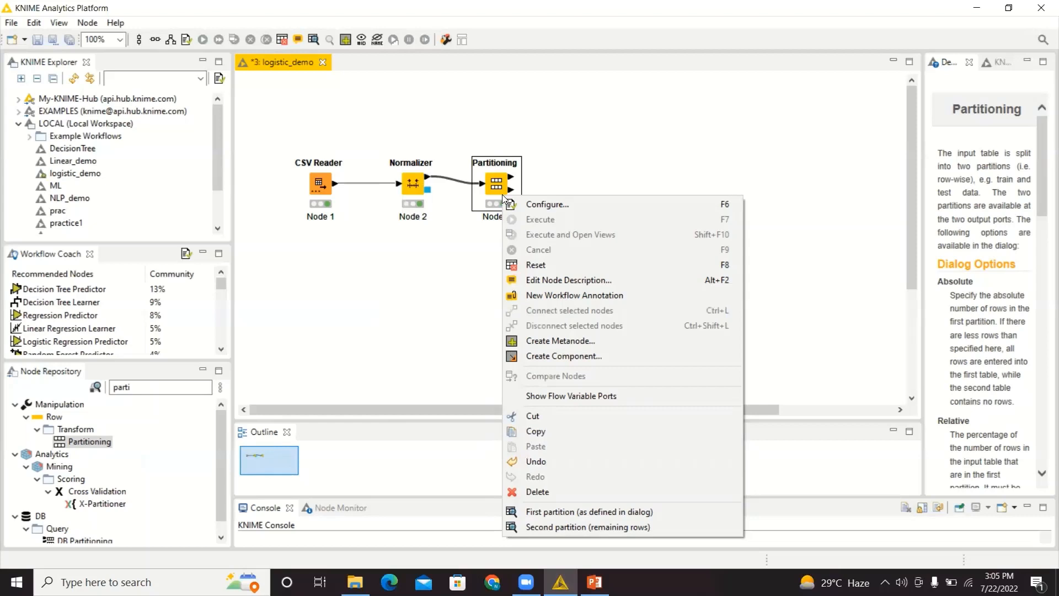
left_click(143, 388)
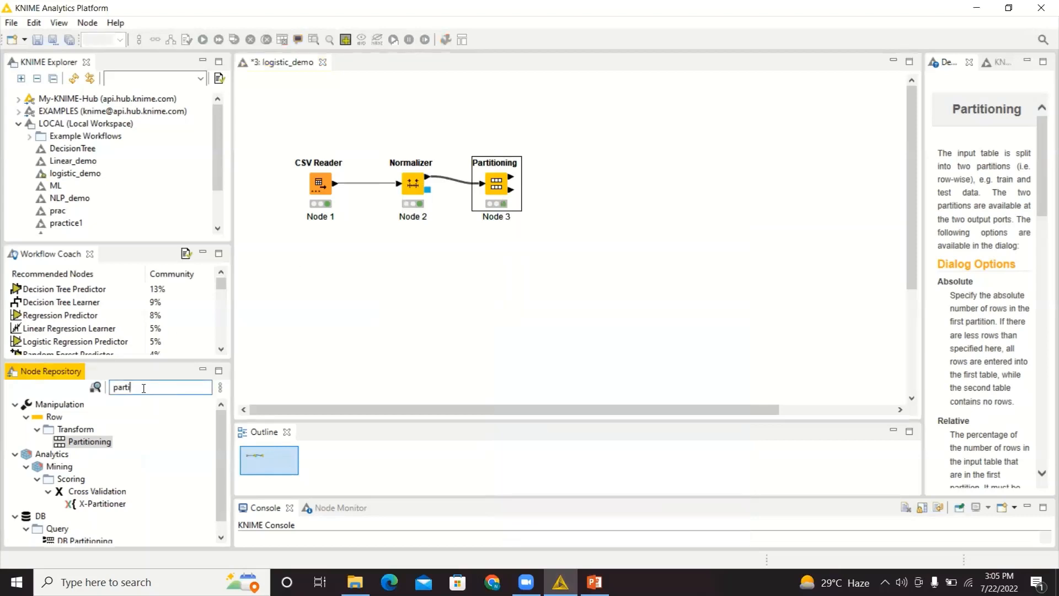
key("BackSpace")
key("BackSpace")
key("BackSpace")
key("BackSpace")
key("BackSpace")
type("log")
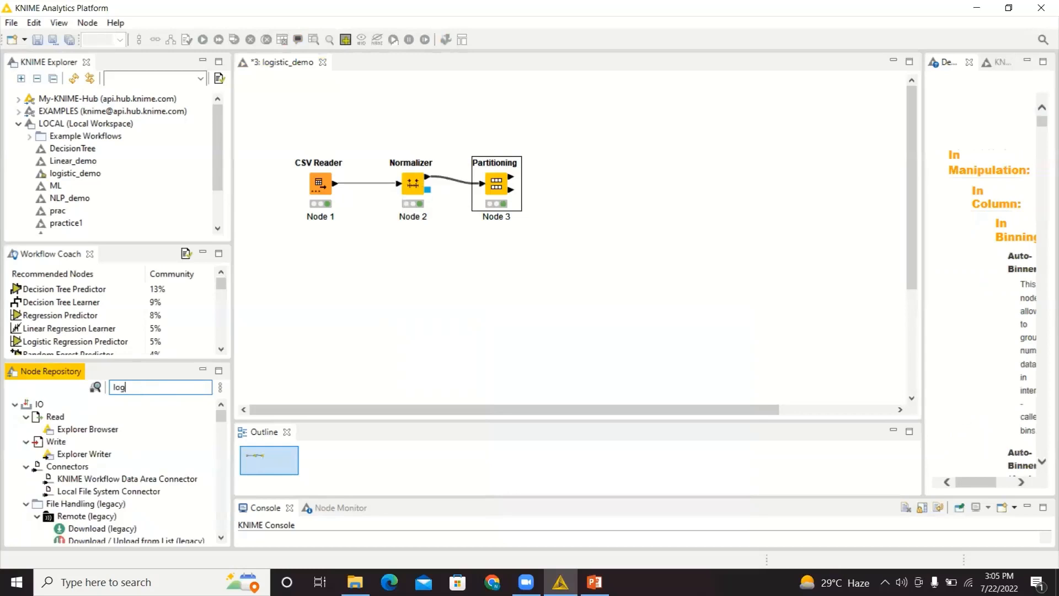
type("isti")
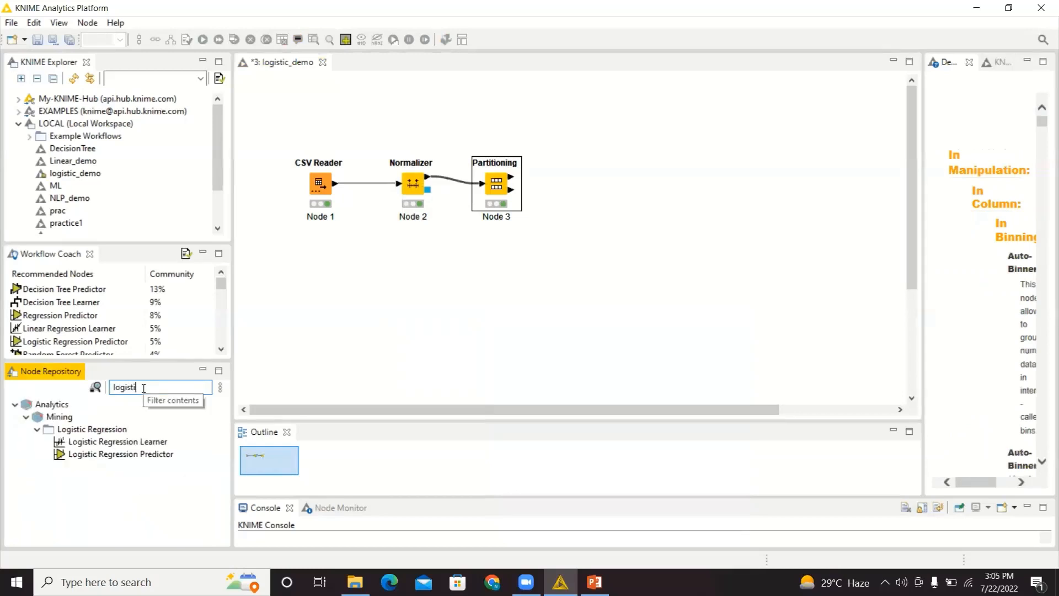
left_click(119, 441)
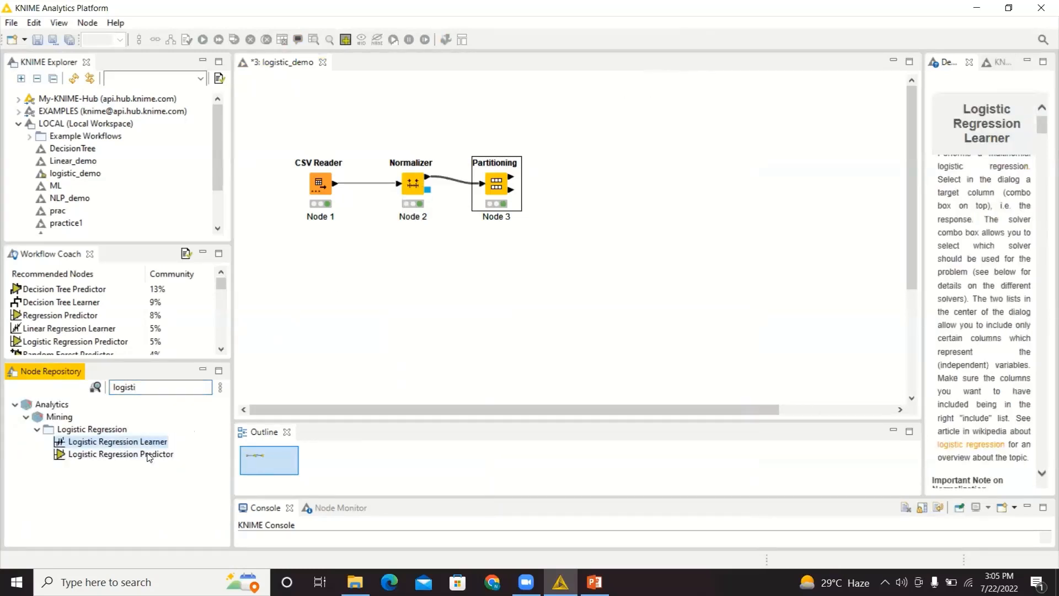
left_click_drag(148, 445, 638, 101)
left_click_drag(171, 454, 612, 323)
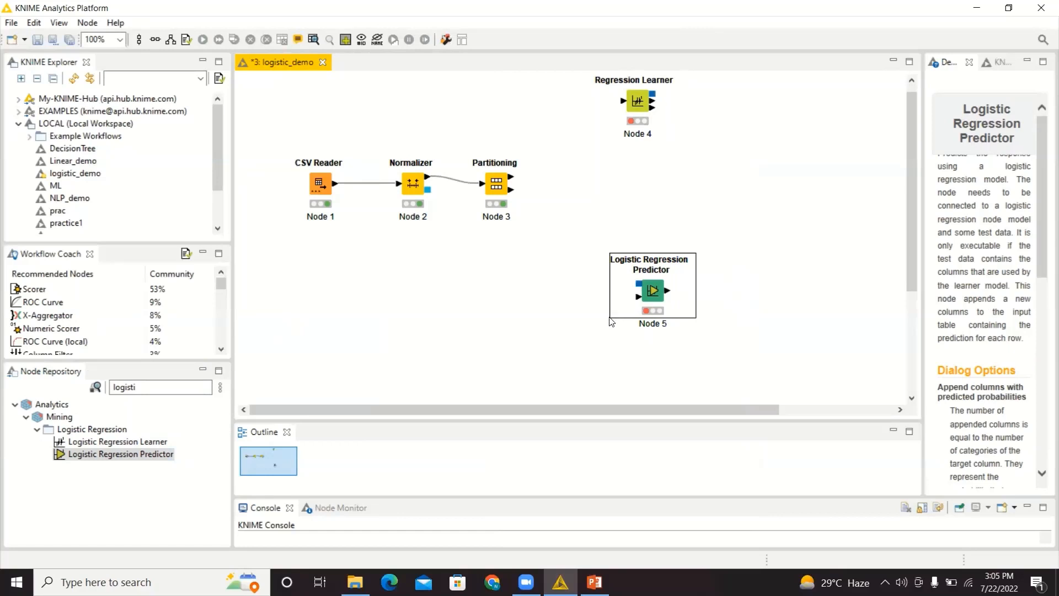
left_click_drag(609, 318, 596, 317)
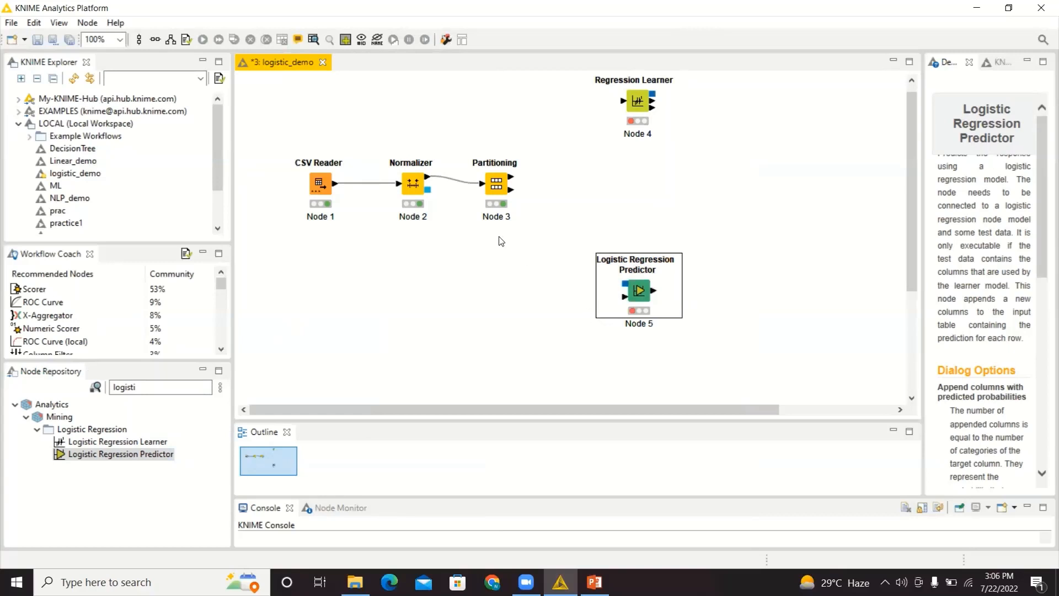
Step: Connect the first partition output to the Logistic Regression Learner and the second partition output to the Predictor's data input
left_click(512, 183)
left_click_drag(511, 178, 625, 103)
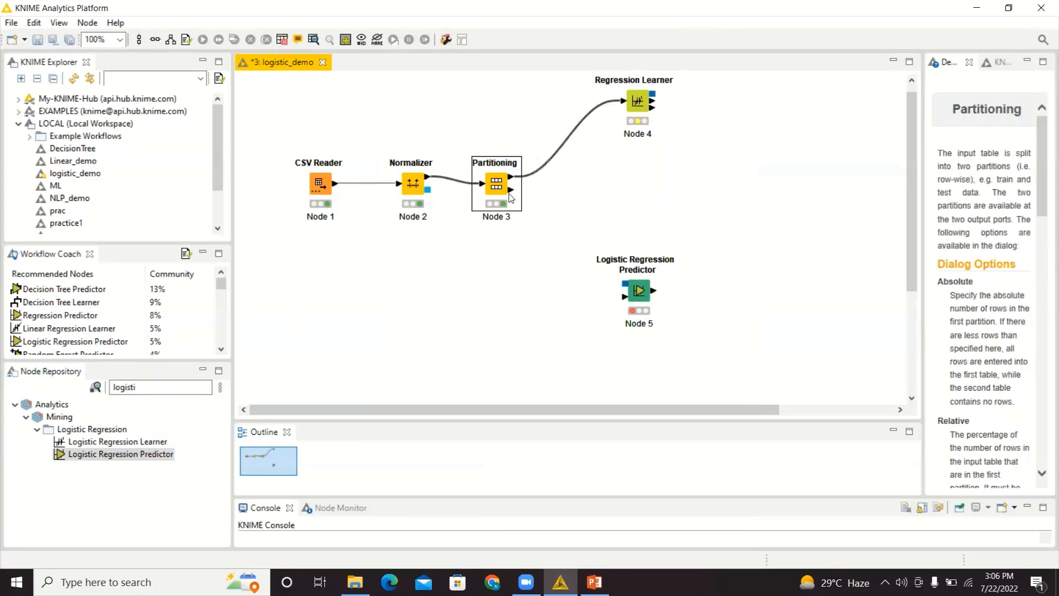
left_click_drag(512, 190, 623, 298)
Step: Move the Predictor farther from the Partitioning node with a bend in its data connection, and link the Learner's model output to it
left_click(644, 279)
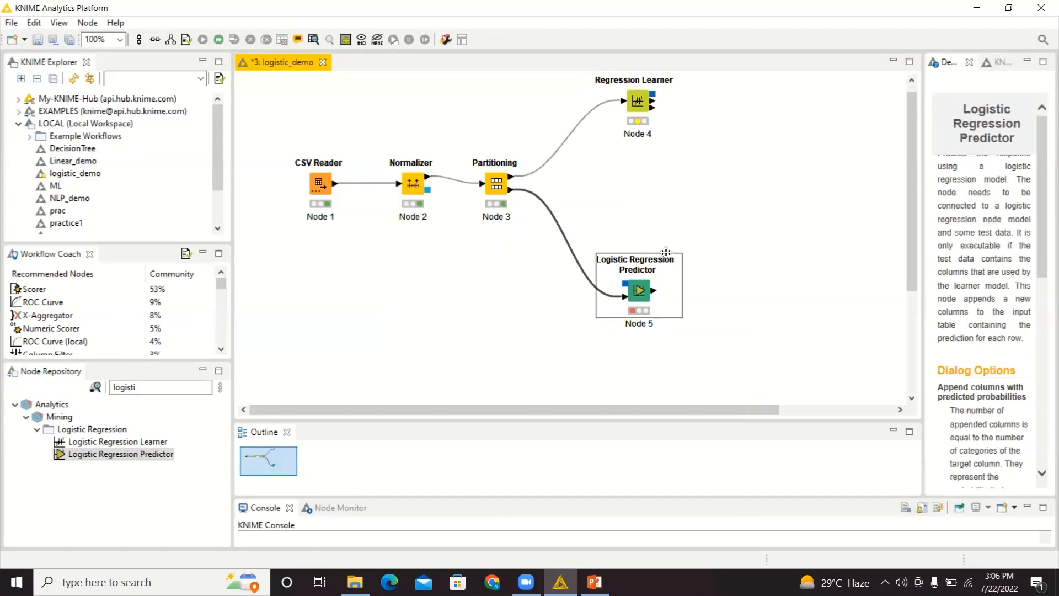
left_click_drag(665, 252, 804, 232)
left_click(601, 215)
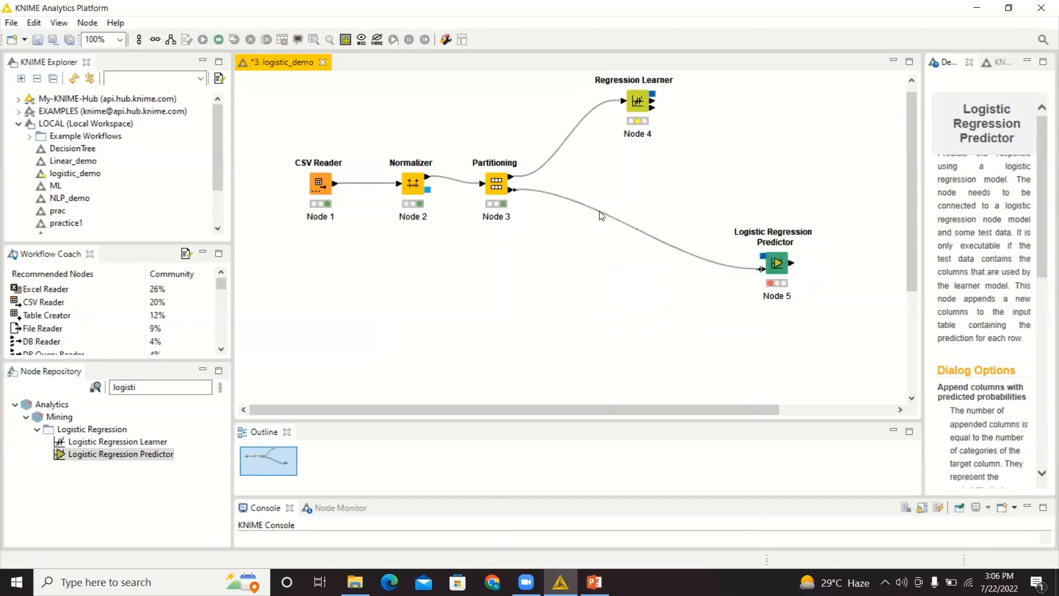
left_click_drag(637, 229, 533, 269)
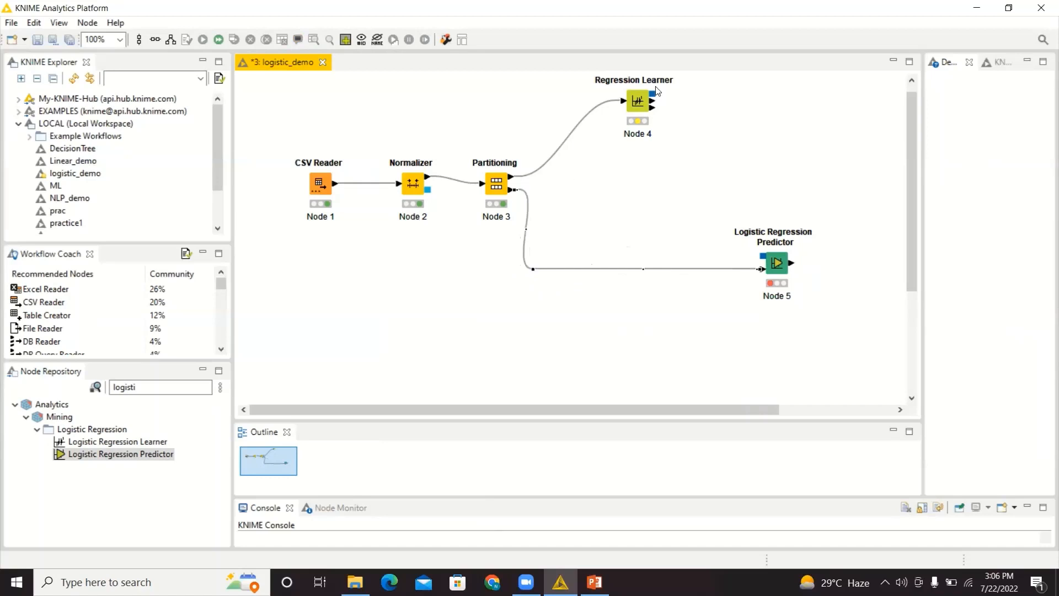
left_click_drag(655, 98, 755, 257)
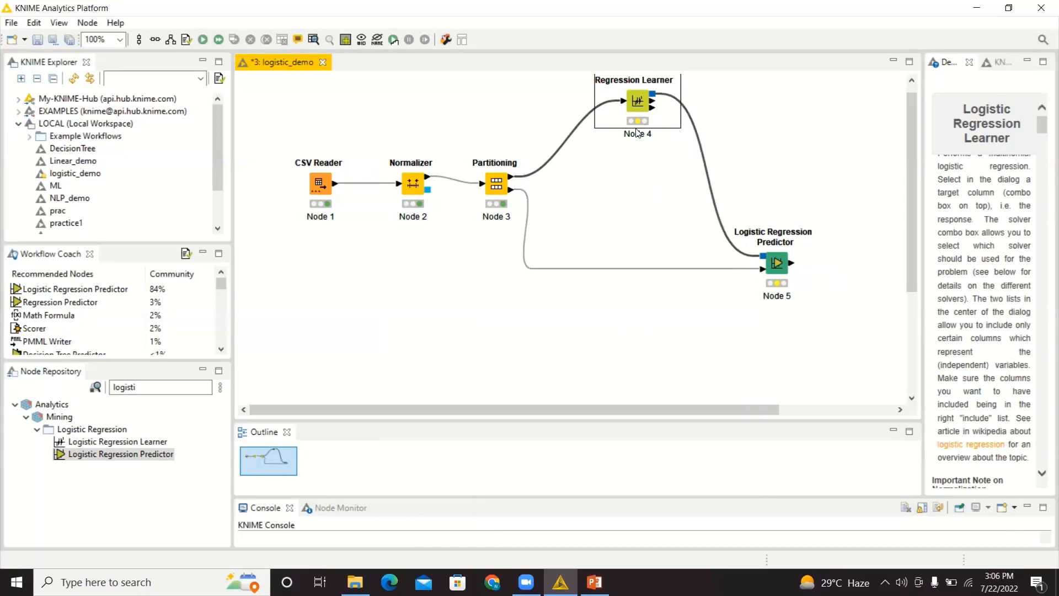
Step: Configure the Logistic Regression Learner with target column Purchased and the Iteratively reweighted least squares solver, and execute it
right_click(640, 100)
left_click(654, 107)
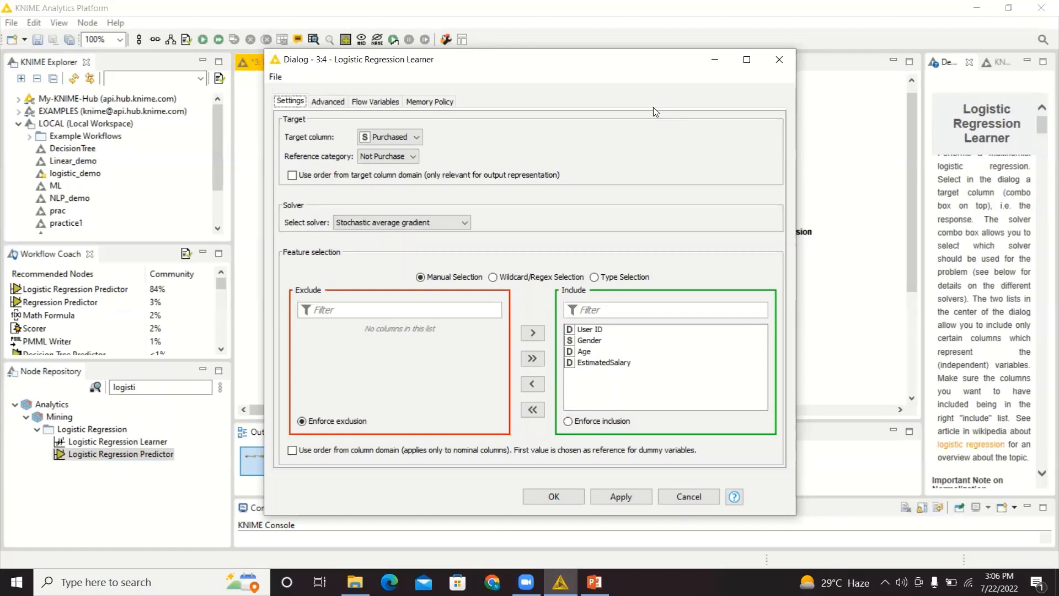
left_click(396, 141)
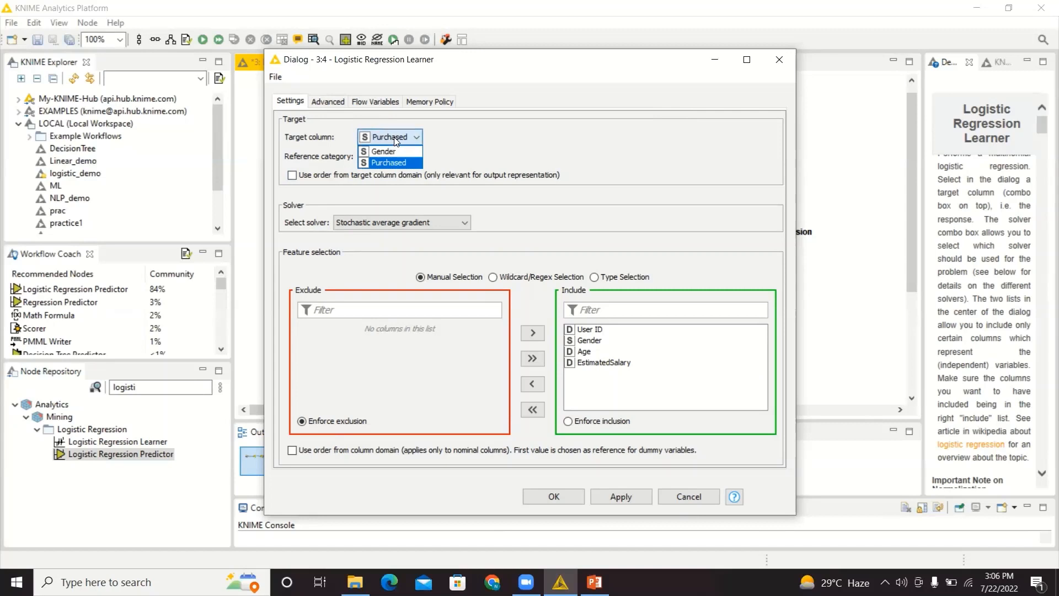
left_click(400, 162)
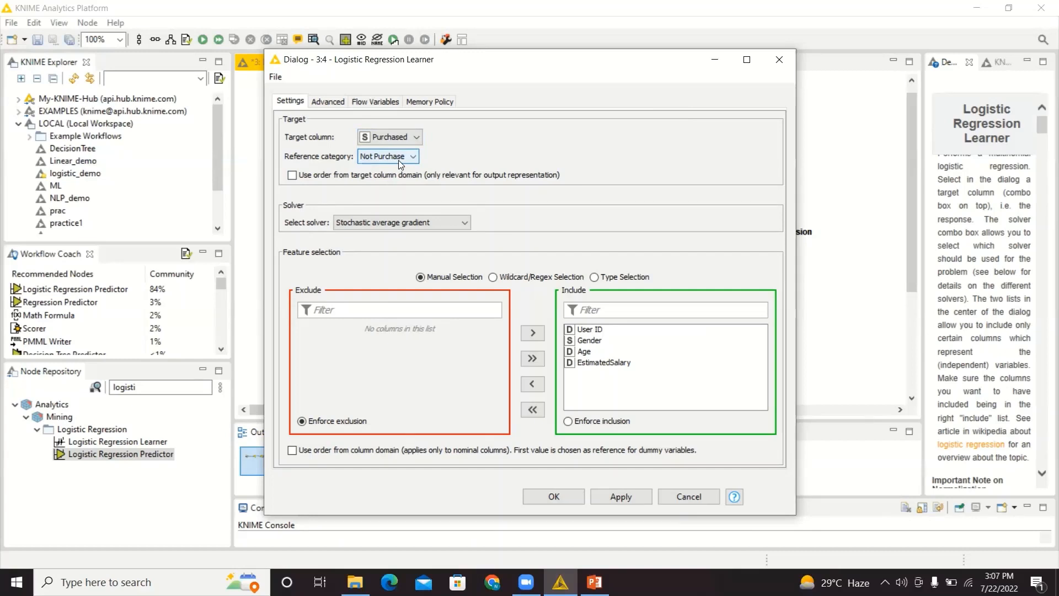
left_click(421, 221)
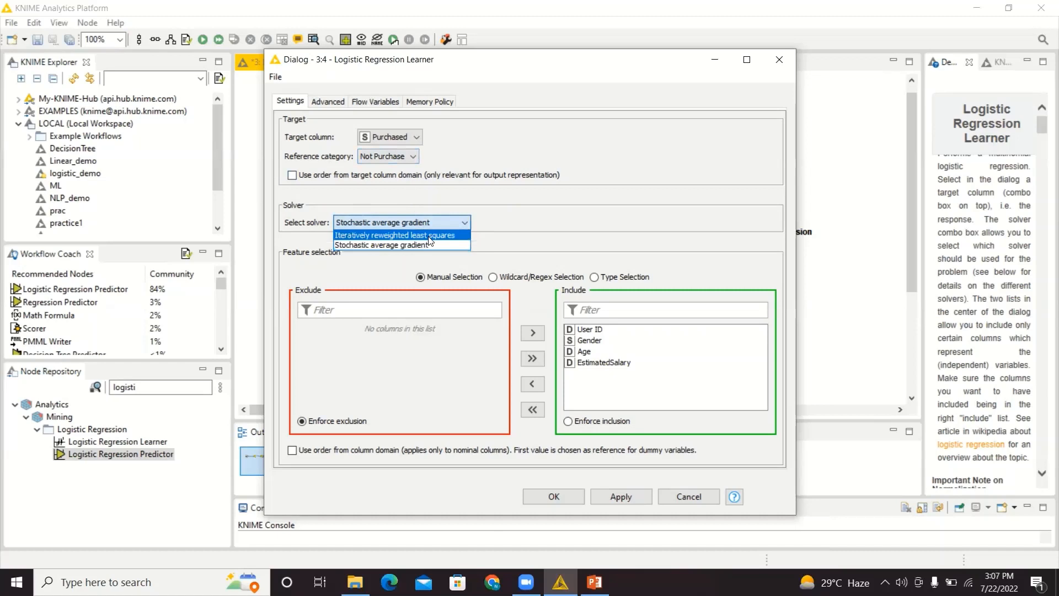
left_click(430, 236)
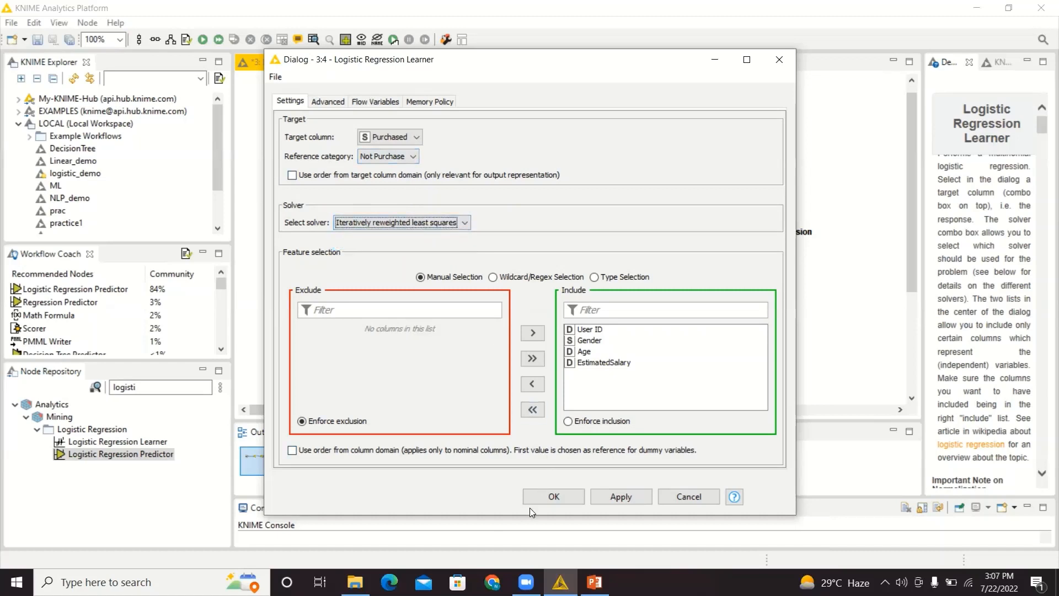
left_click(541, 496)
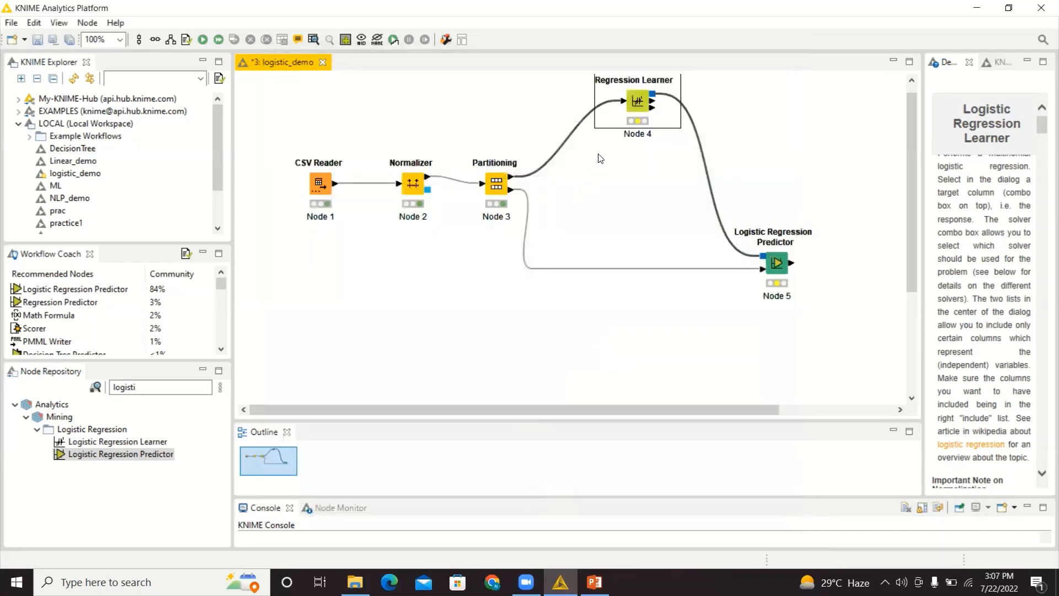
right_click(640, 101)
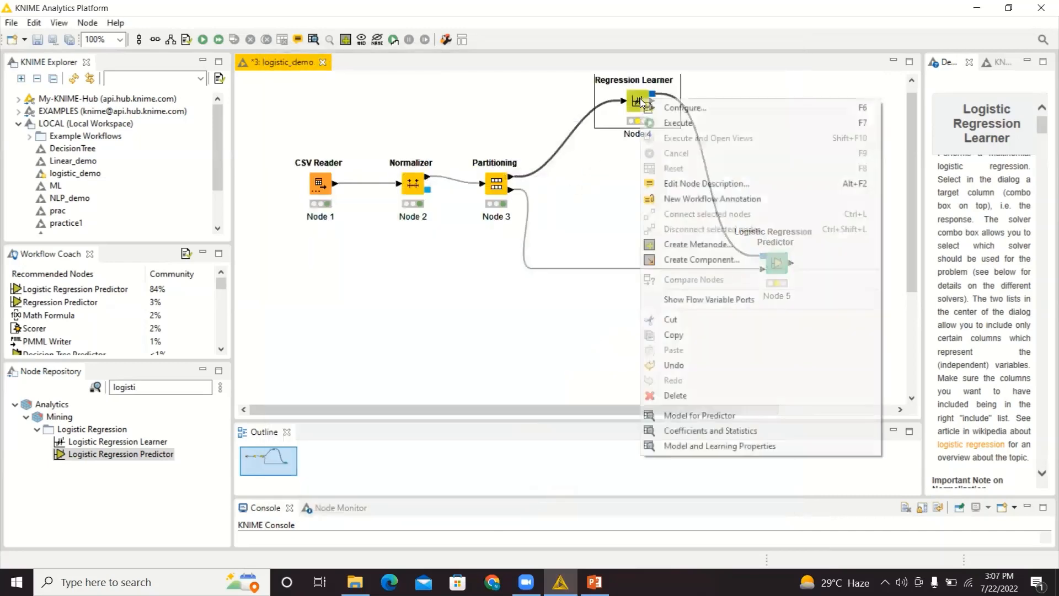
left_click(665, 122)
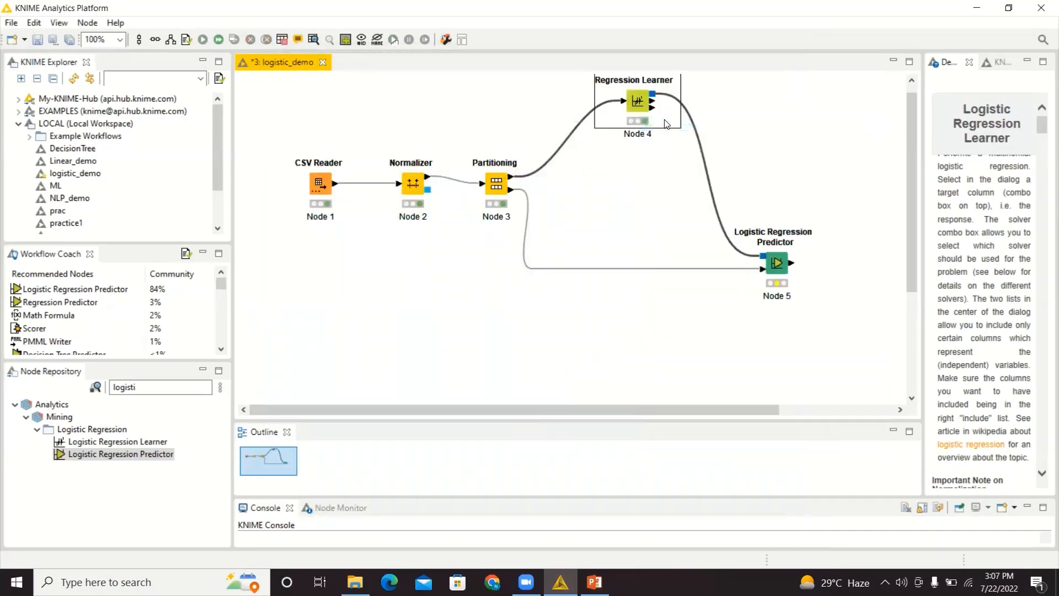
Step: Configure the Logistic Regression Predictor with the custom prediction column name Prediction (Purchased) enabled, and execute it
left_click(773, 254)
right_click(773, 255)
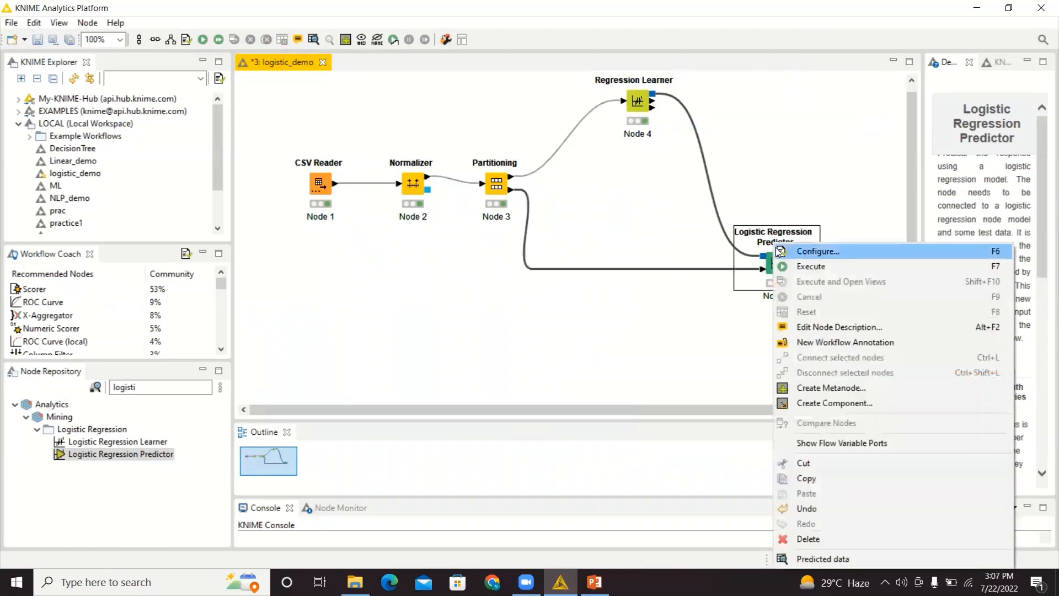
left_click(778, 251)
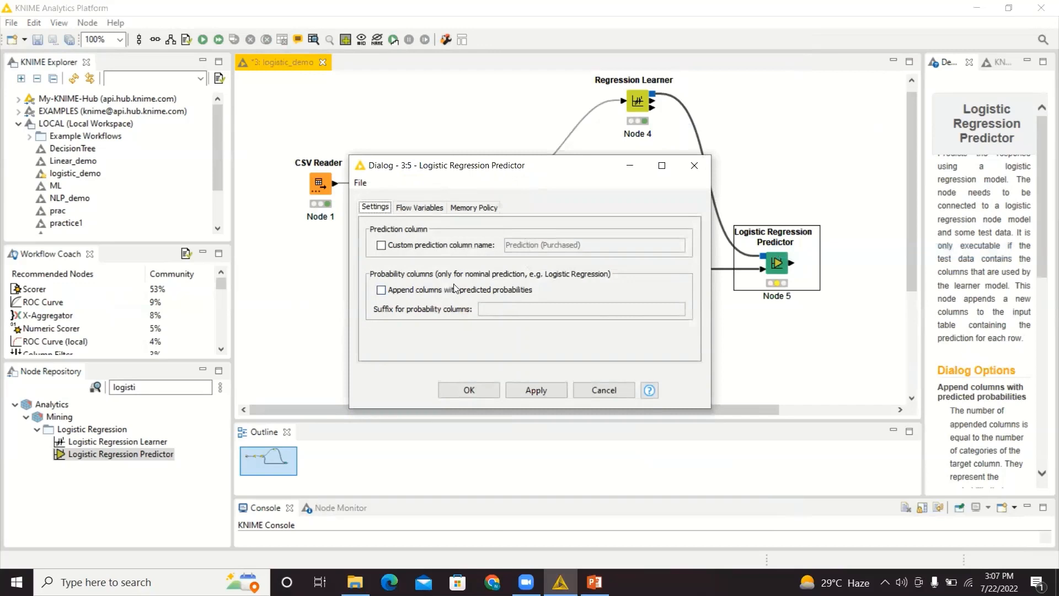
left_click(446, 249)
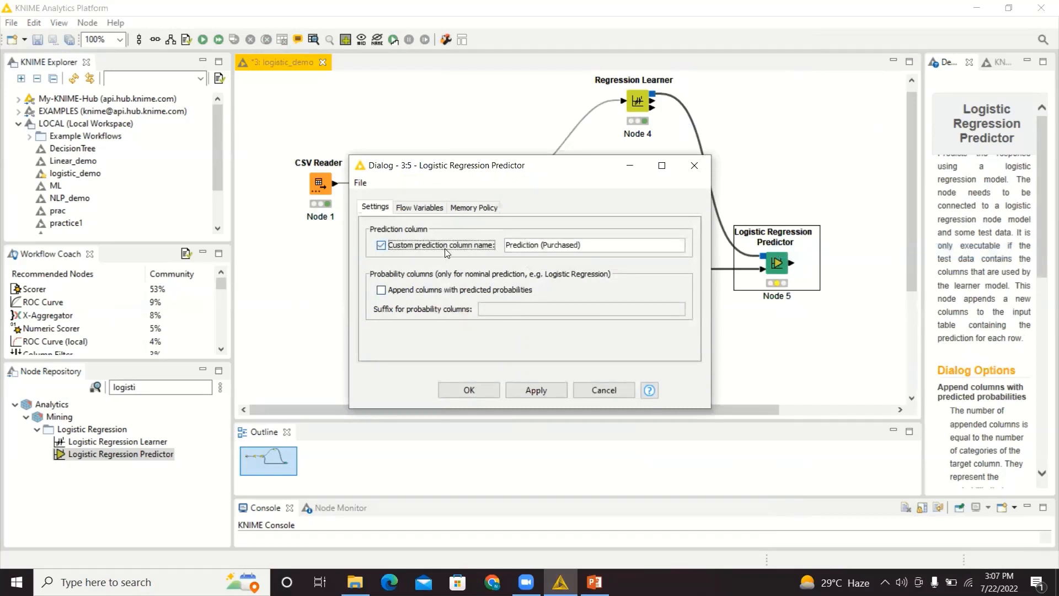
left_click(469, 390)
left_click(469, 390)
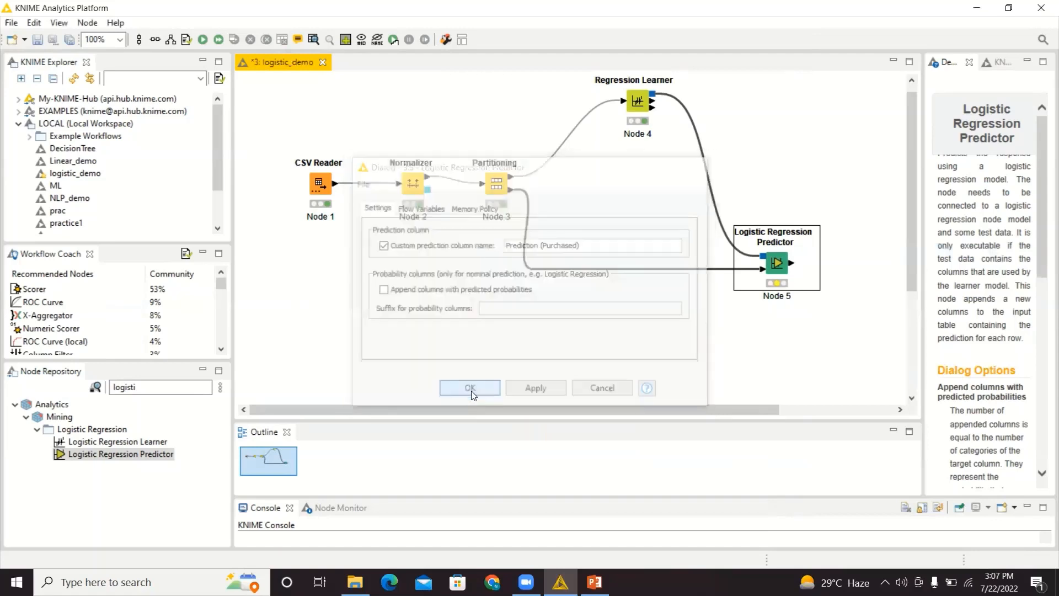
right_click(787, 246)
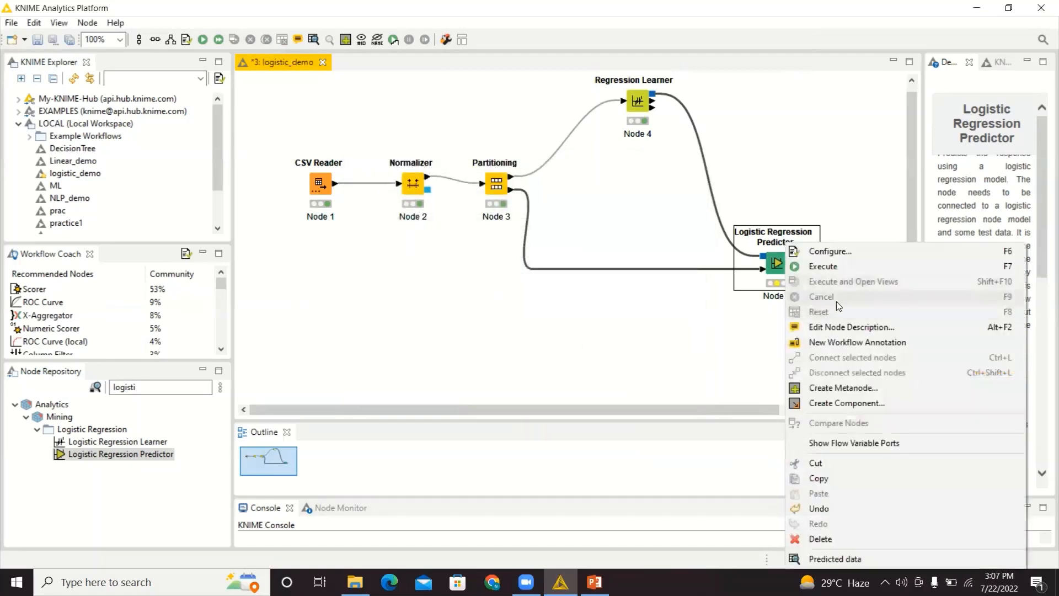
left_click(833, 267)
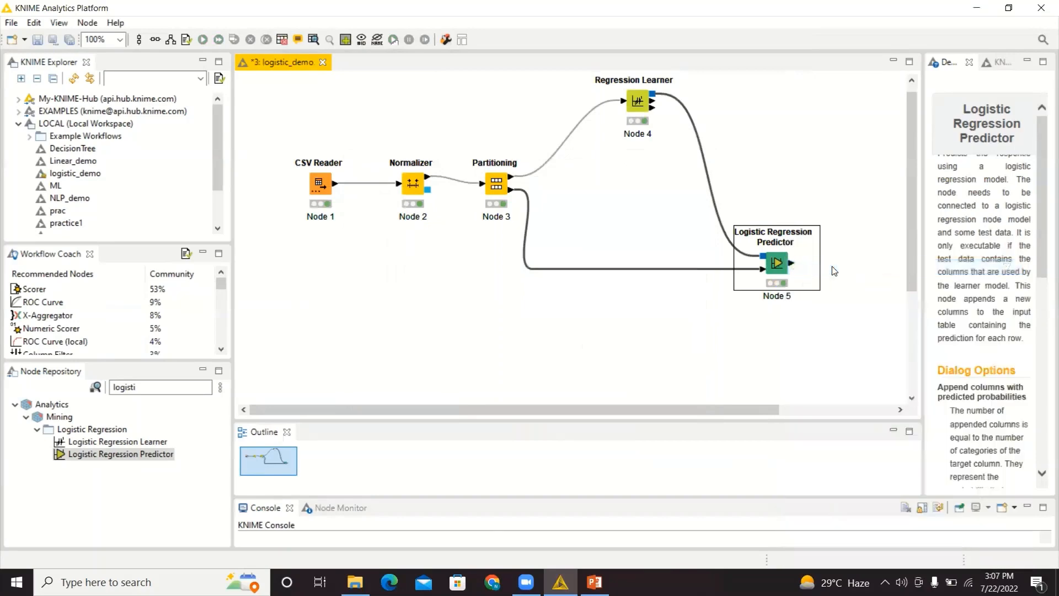
Step: Examine the Predictor's predicted data table, widening the prediction column to compare it with Purchased, and close the table
right_click(788, 272)
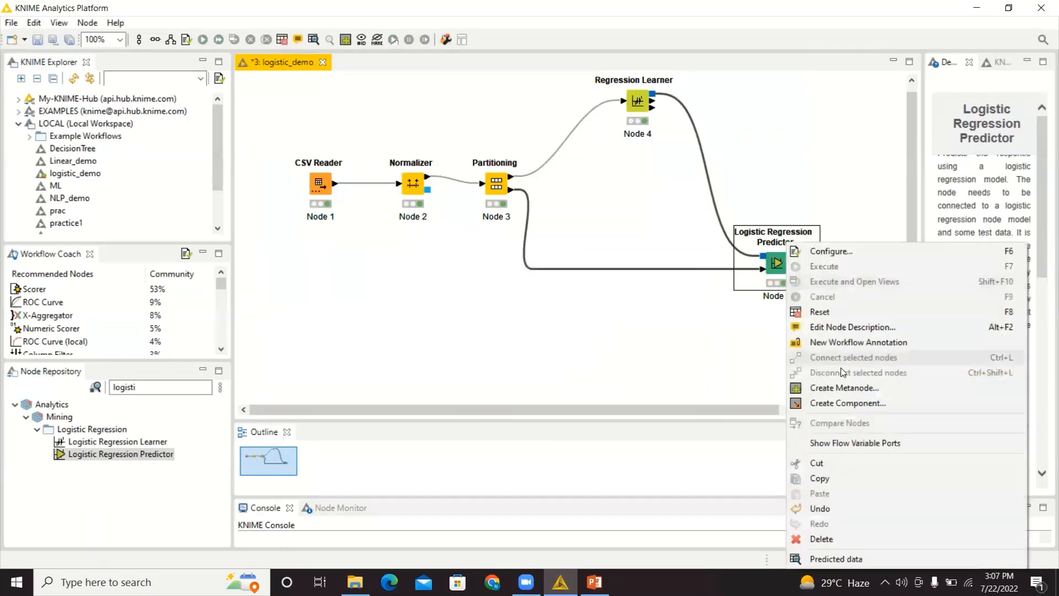
left_click(913, 562)
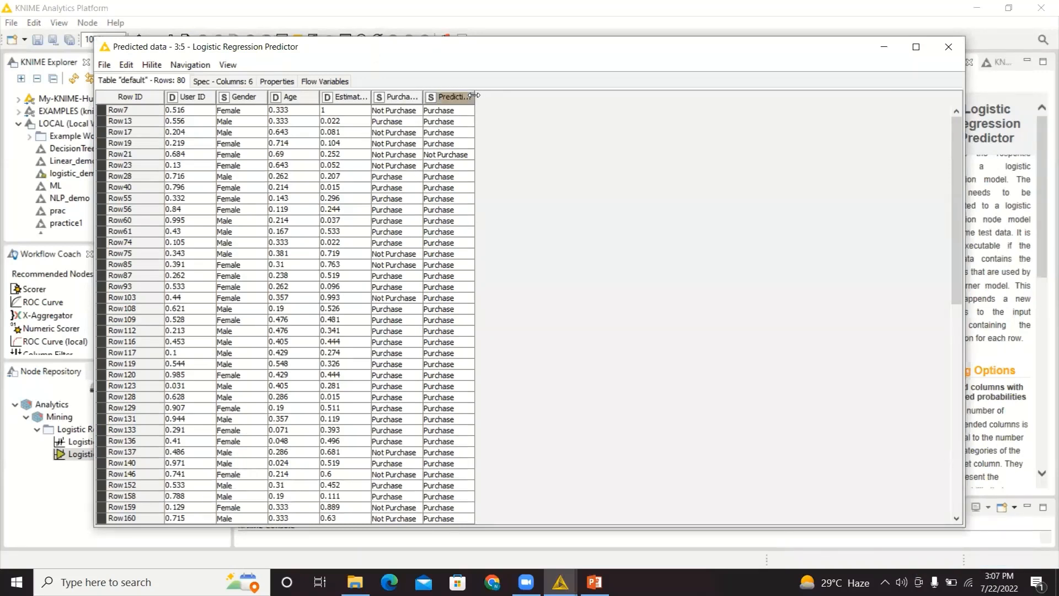
left_click_drag(474, 97, 556, 88)
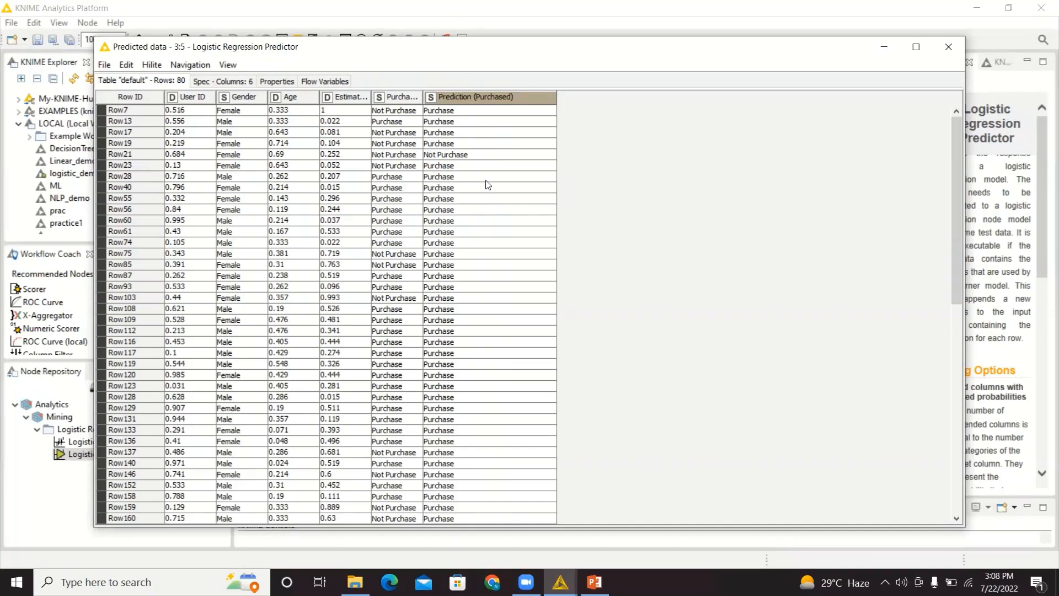
left_click(945, 44)
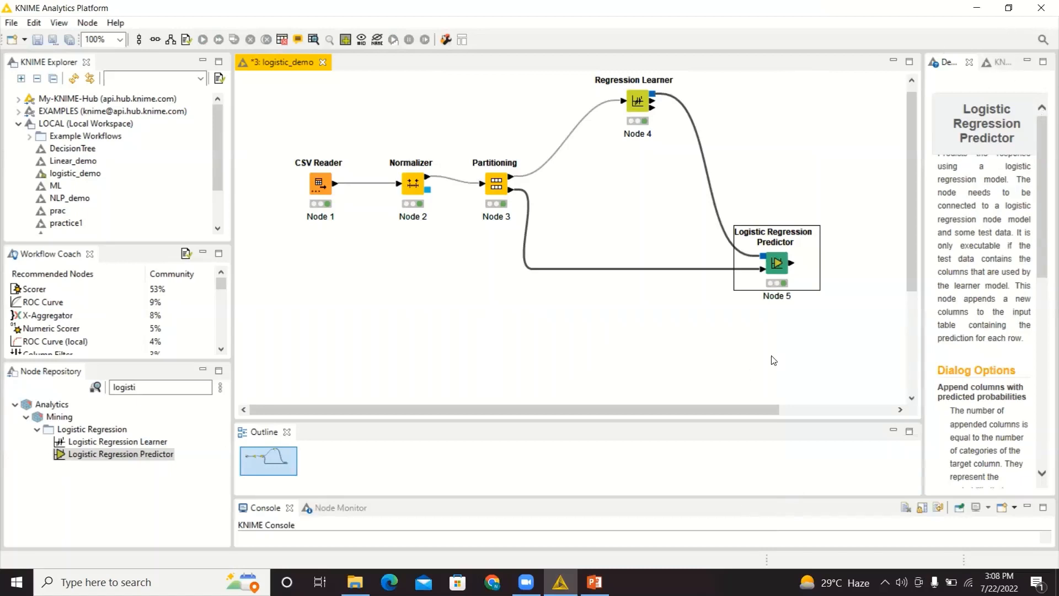
Step: Find the Scorer node, add it above and beyond the Logistic Regression Predictor, and connect the Predictor's output to it
left_click_drag(773, 410, 922, 440)
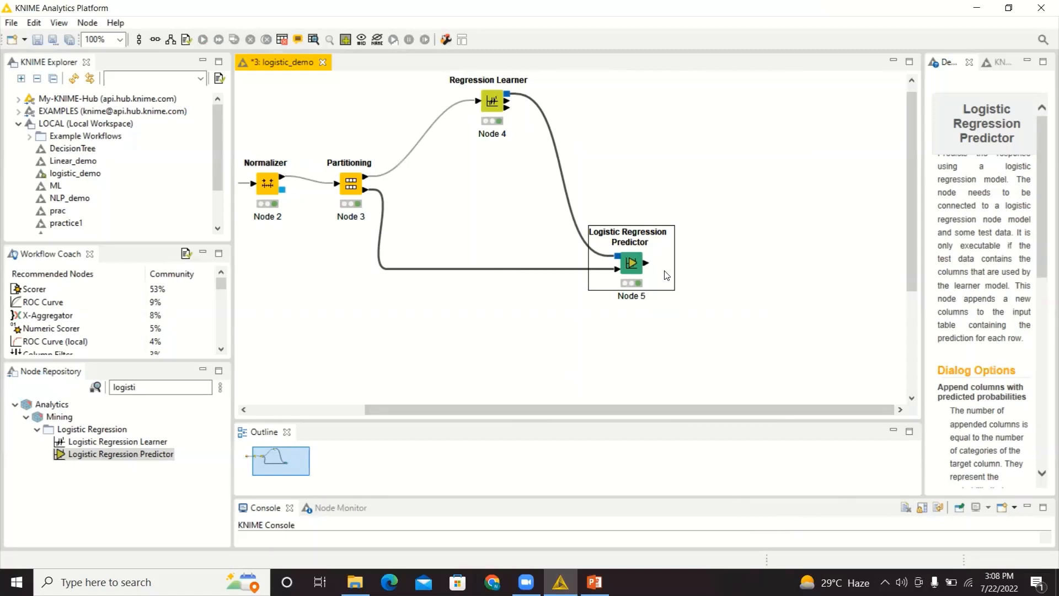
left_click(199, 391)
key("BackSpace")
key("BackSpace")
key("BackSpace")
key("BackSpace")
key("BackSpace")
key("BackSpace")
key("BackSpace")
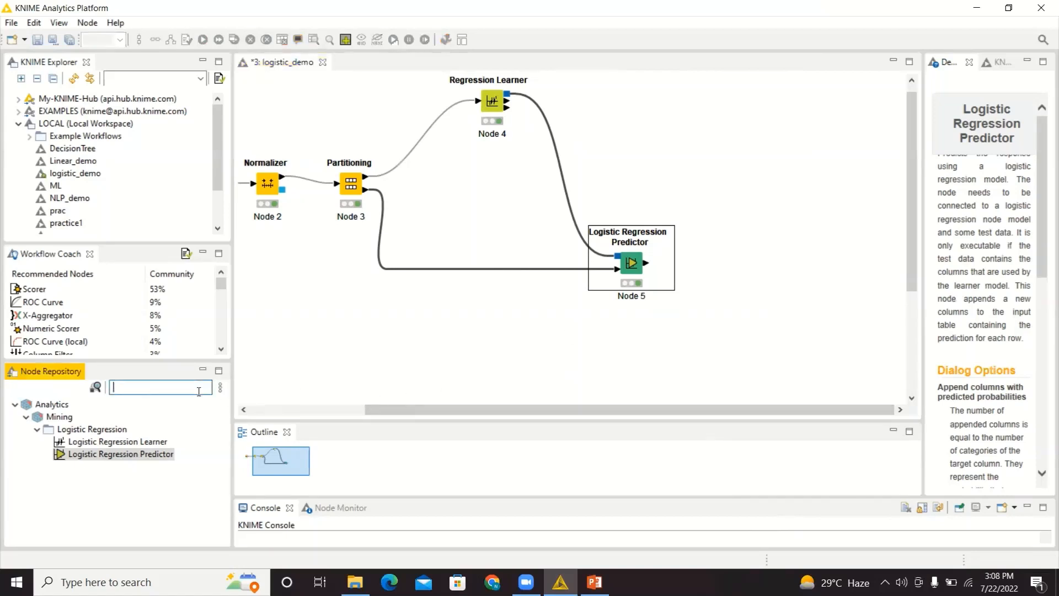
type("score")
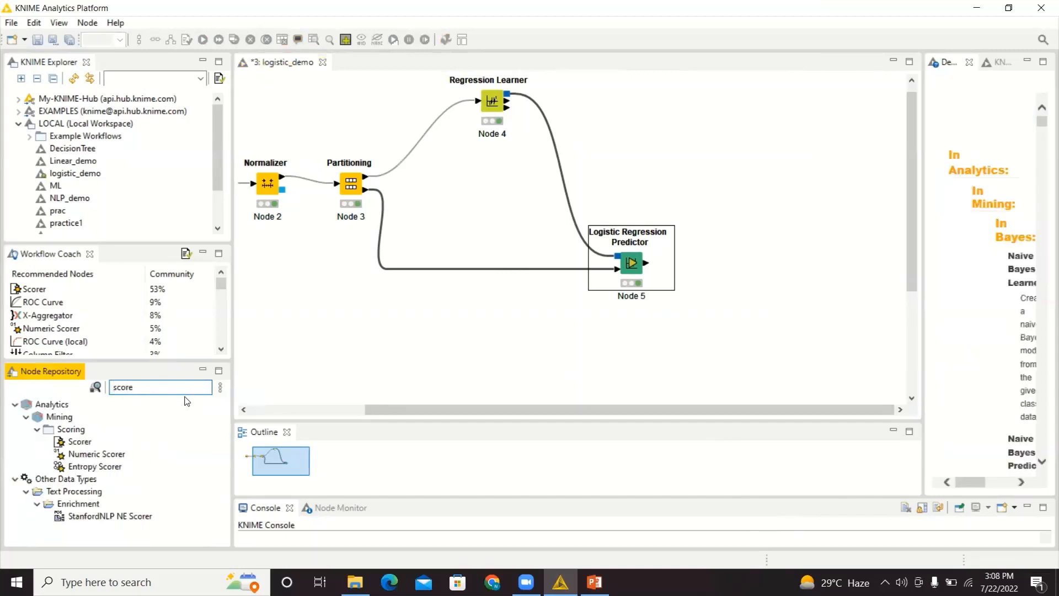
left_click_drag(79, 447, 774, 127)
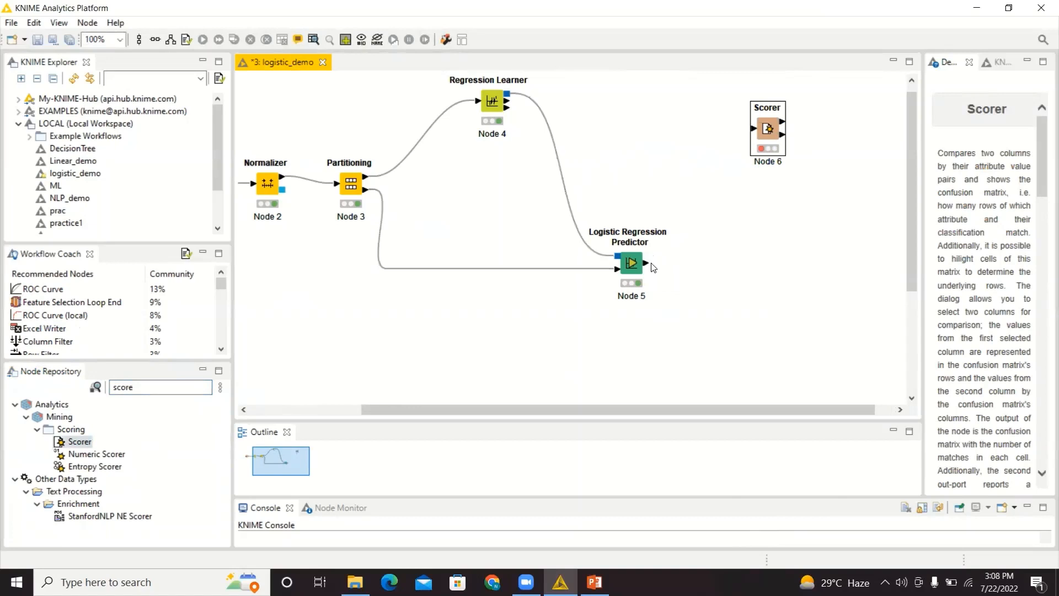
left_click_drag(654, 267, 756, 127)
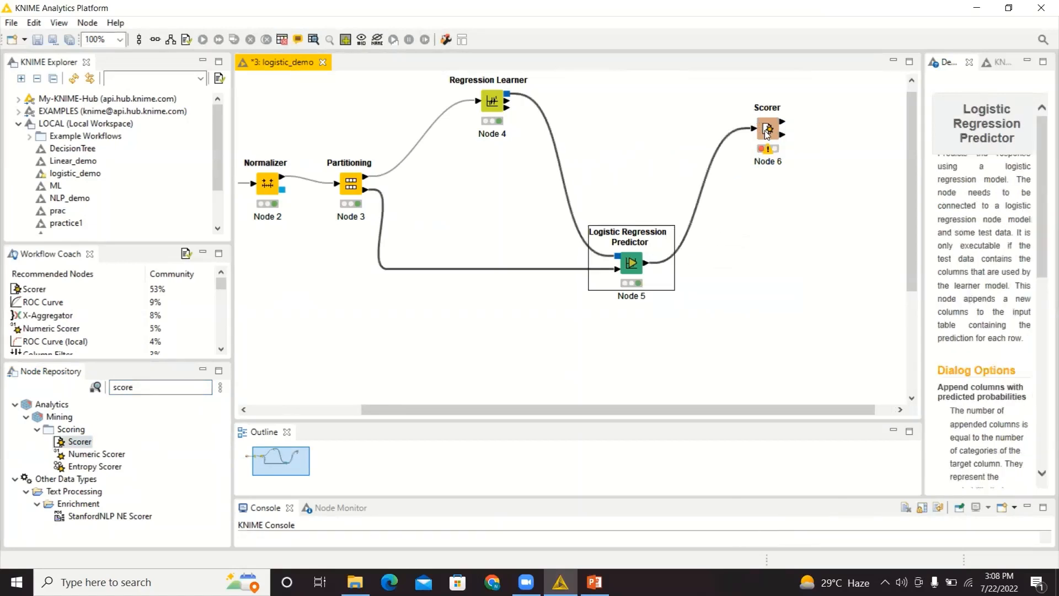
Step: Configure the Scorer to compare Purchased with Prediction (Purchased), and execute it with its confusion matrix view opened for review
right_click(767, 132)
left_click(775, 140)
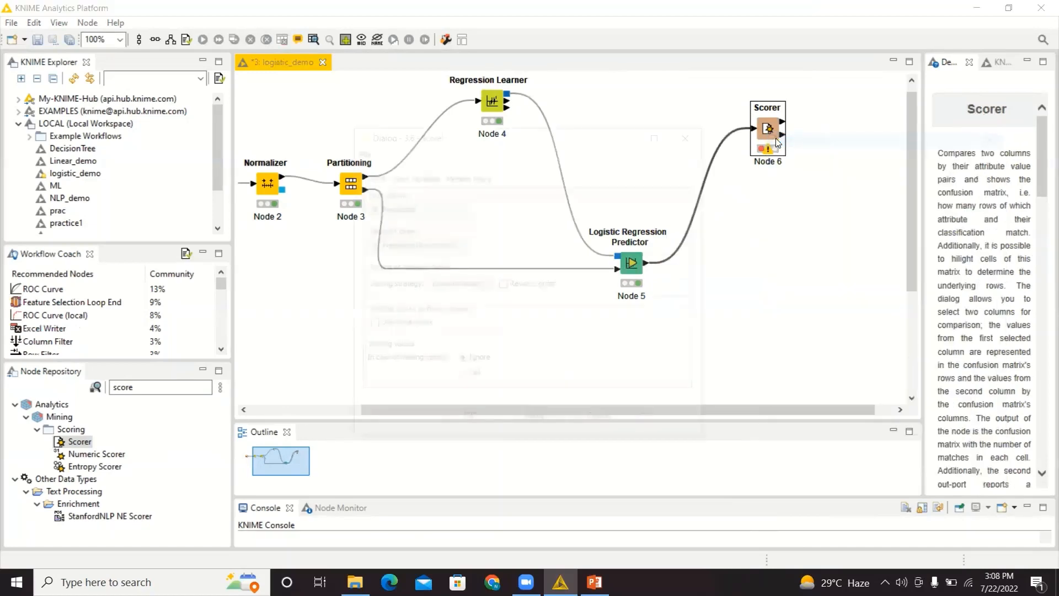
left_click(467, 422)
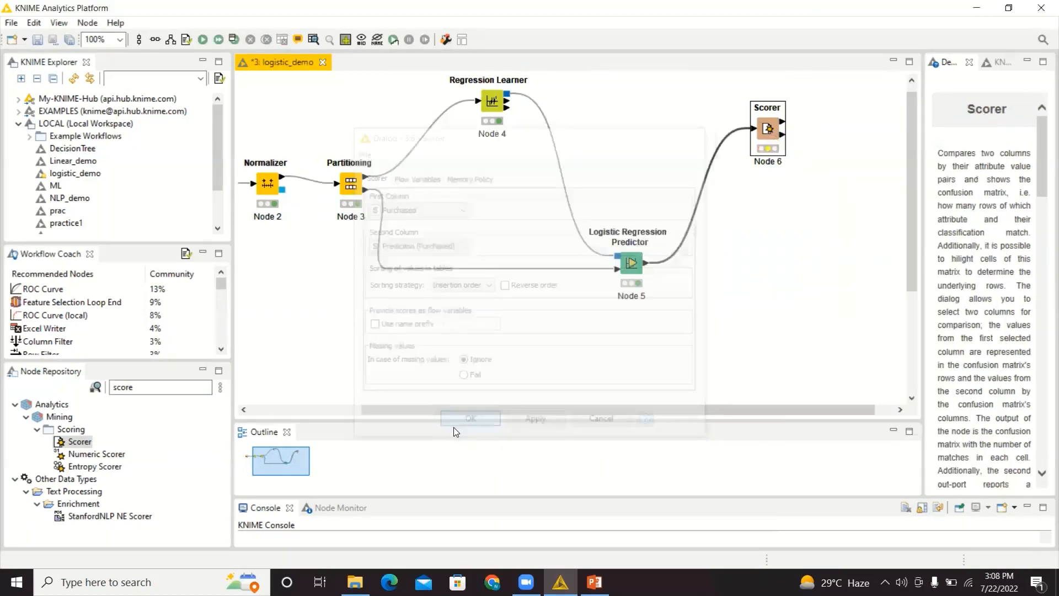
right_click(774, 142)
left_click(799, 177)
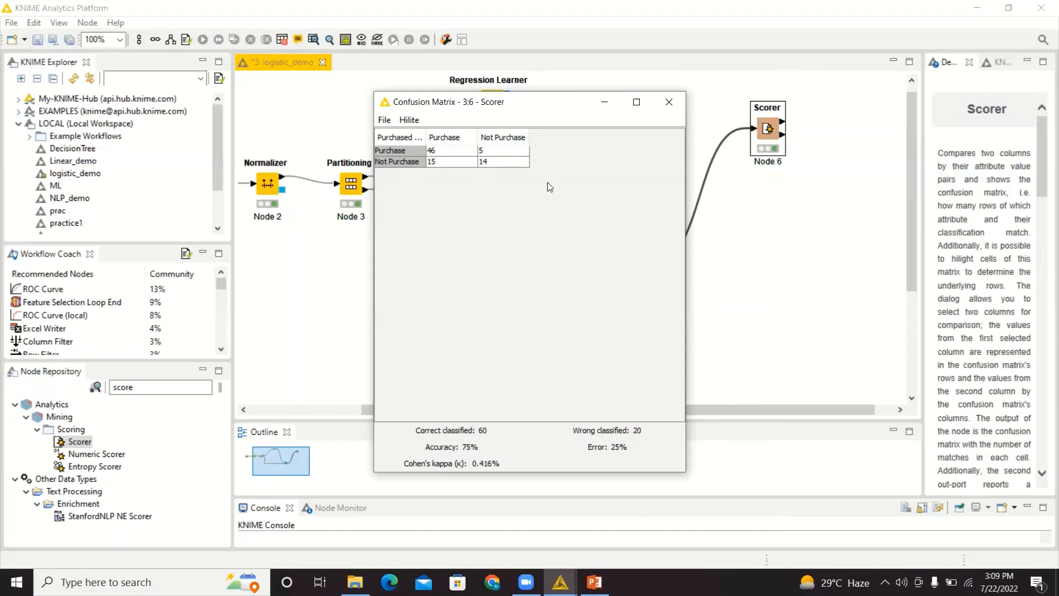
left_click(673, 102)
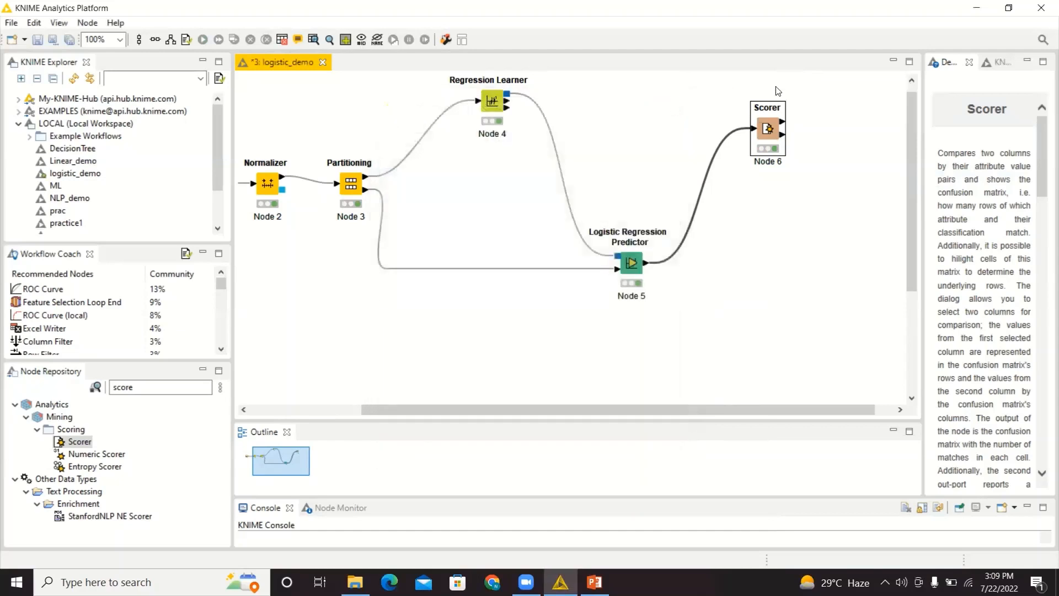
Step: Review the Scorer's accuracy statistics table for recall, precision and overall accuracy, and close it
right_click(768, 134)
left_click(829, 477)
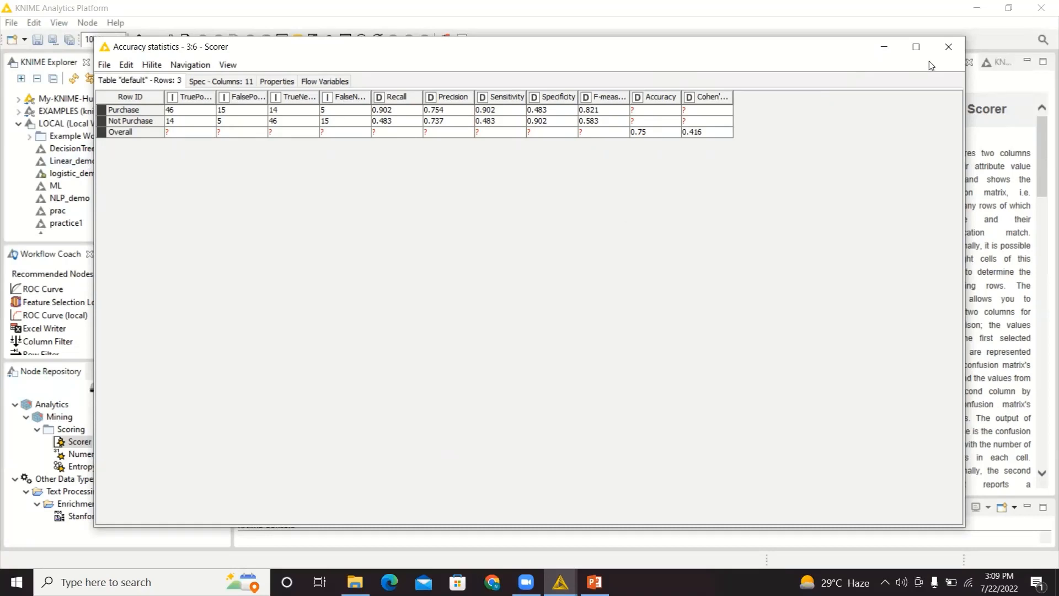
left_click(949, 47)
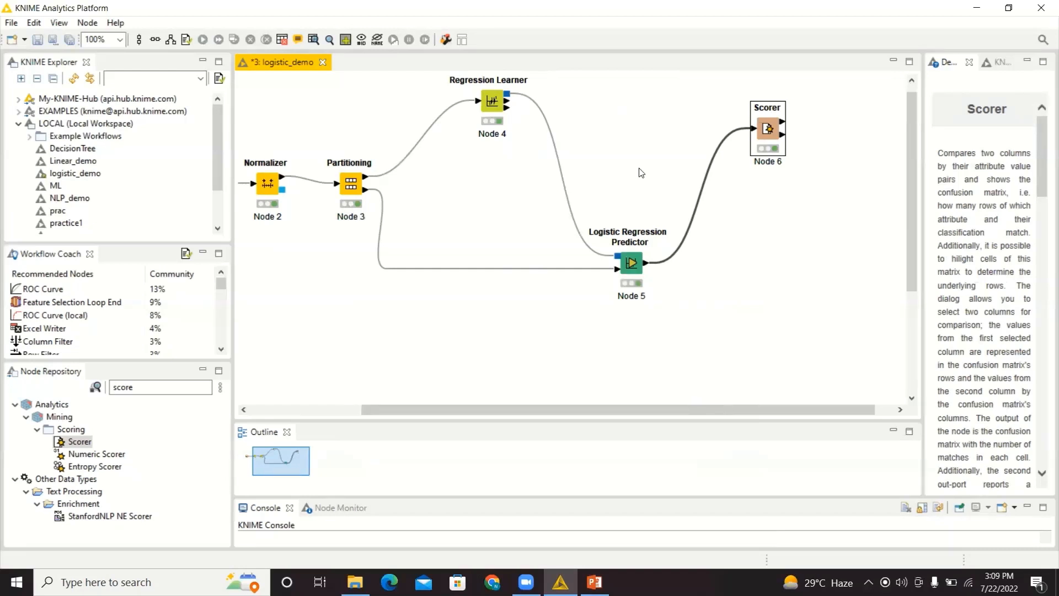
Step: Search the node repository for pie and add a Pie/Donut Chart node below the Logistic Regression Predictor
left_click(198, 385)
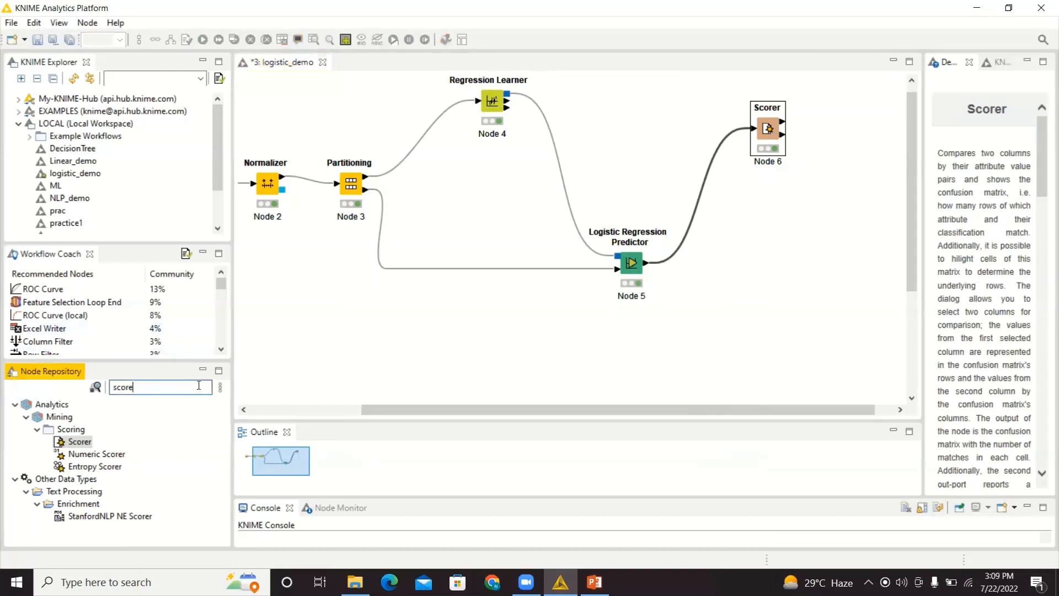
key("BackSpace")
key("BackSpace")
key("BackSpace")
key("BackSpace")
key("BackSpace")
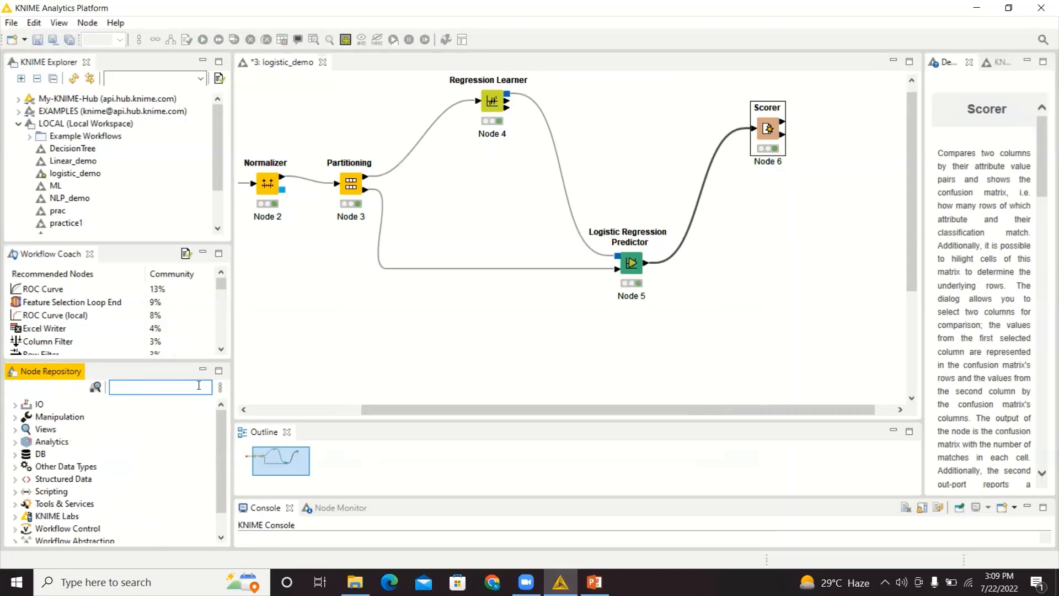
type("pie")
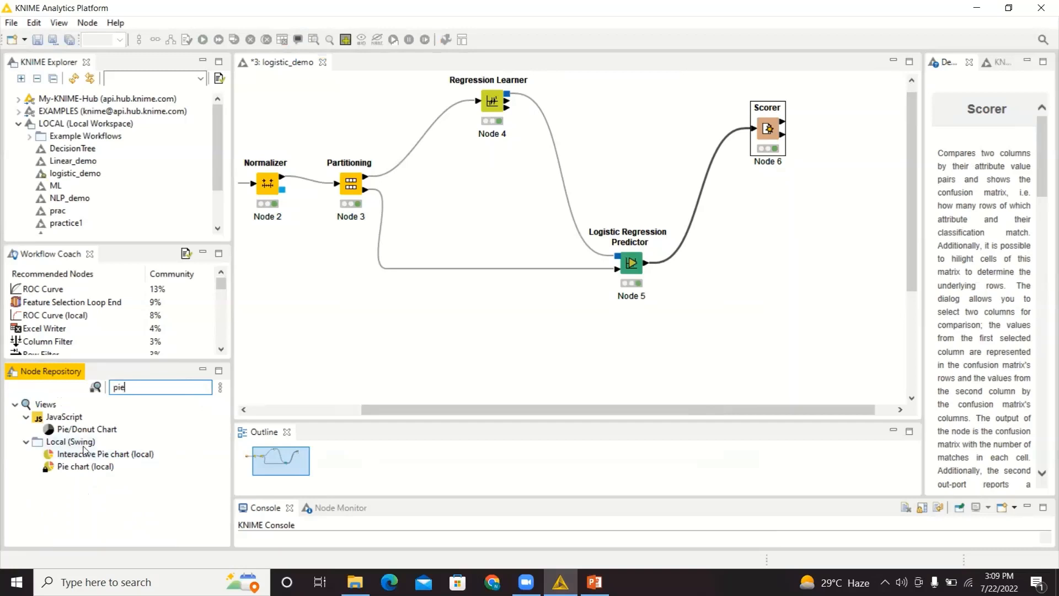
left_click_drag(91, 430, 553, 357)
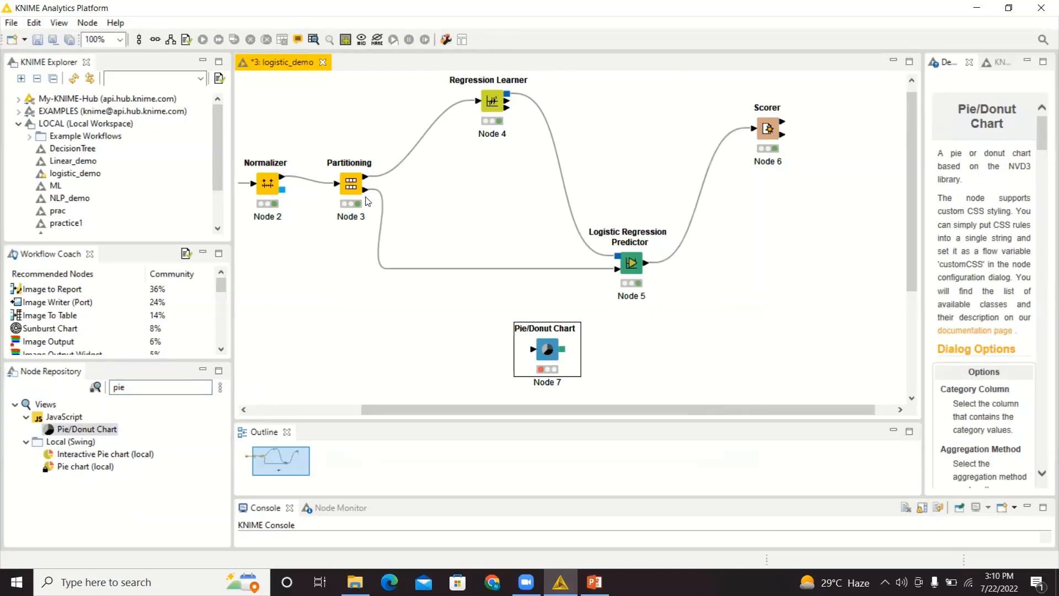
Step: Connect the second partition output to the Pie/Donut Chart and bend the connection so it runs below the Predictor's data connection
left_click_drag(366, 191, 535, 350)
left_click(404, 202)
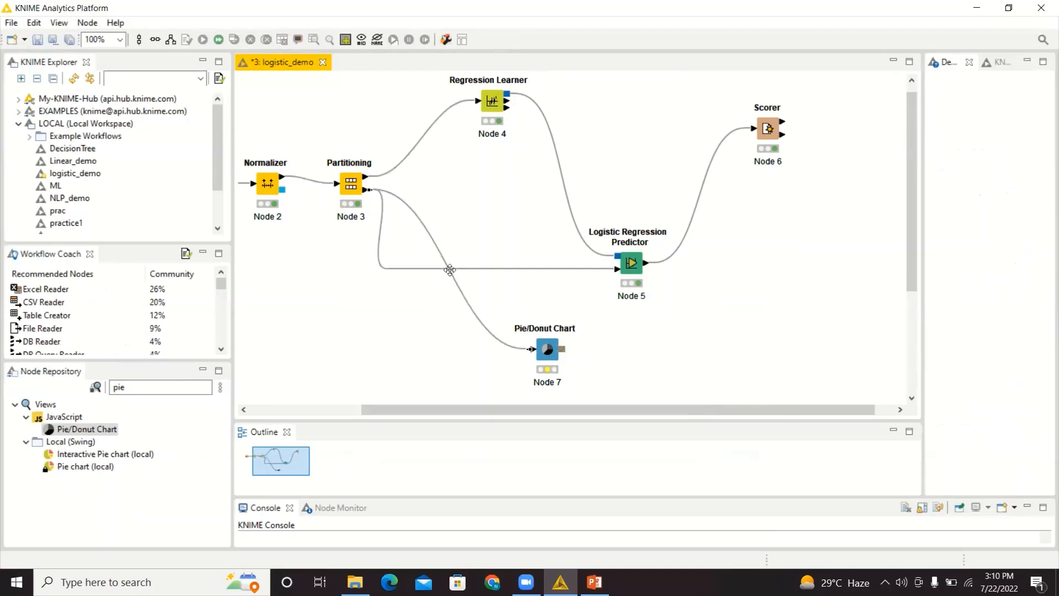
left_click_drag(450, 270, 405, 354)
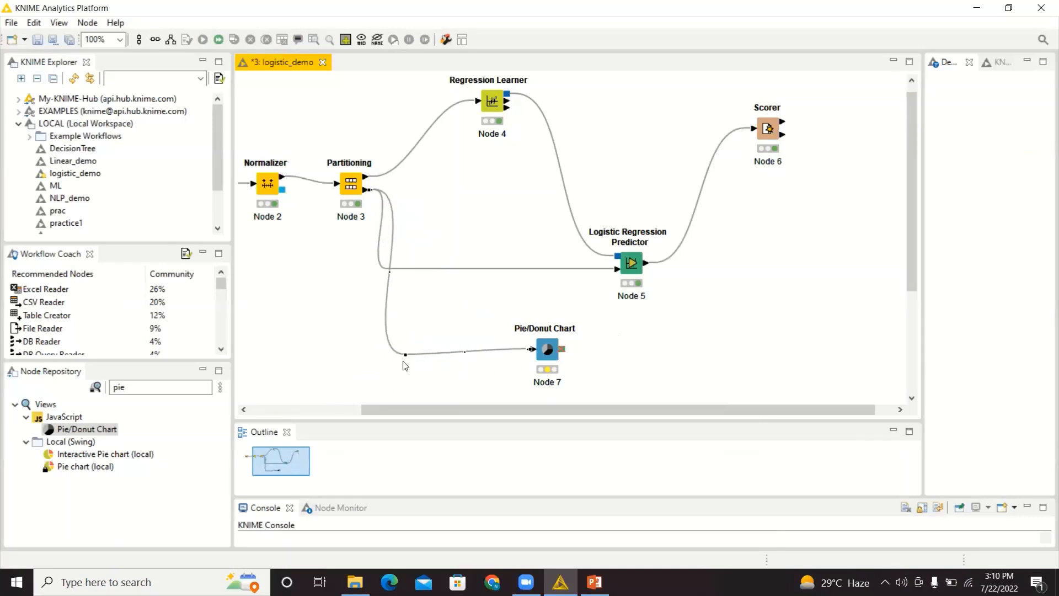
Step: Add a second Pie/Donut Chart beyond the Logistic Regression Predictor and connect the Predictor's output to it
left_click_drag(112, 431, 823, 326)
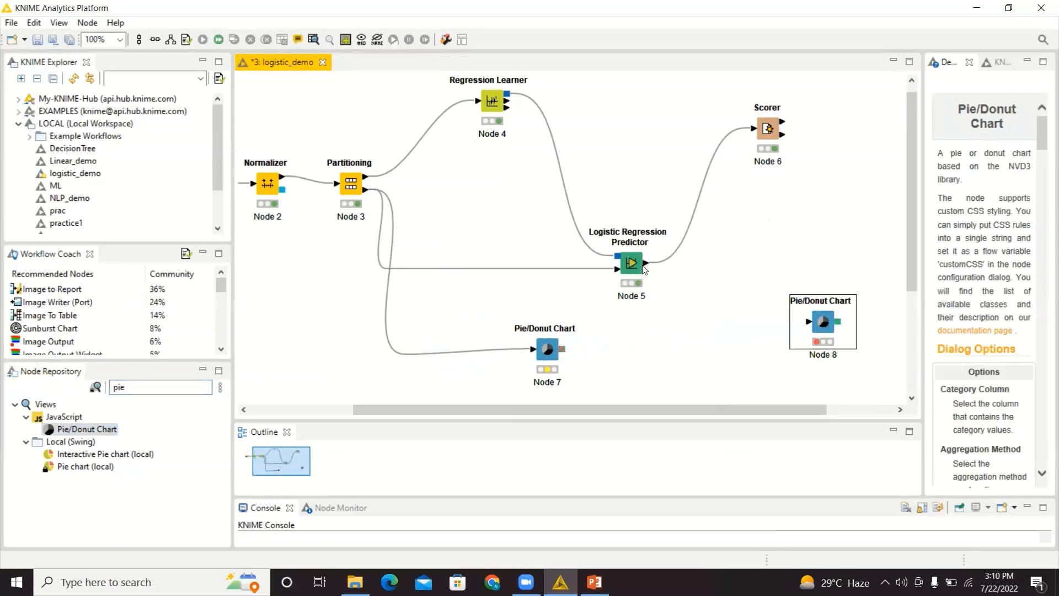
left_click_drag(646, 263, 809, 322)
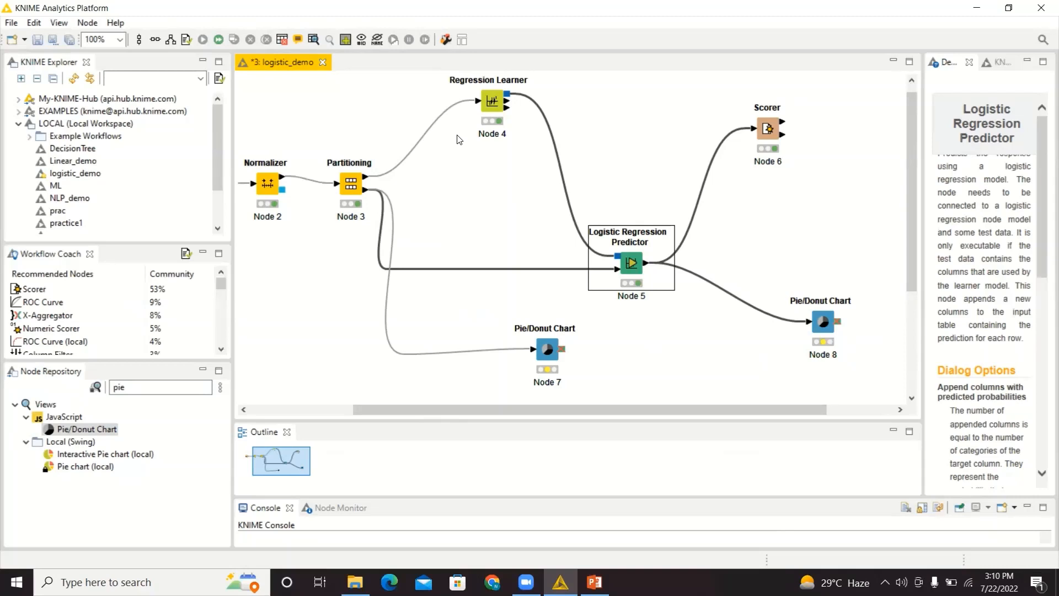
Step: Configure the Pie/Donut Chart fed by the Partitioning node with category column Purchased and Occurence Count aggregation
left_click(542, 352)
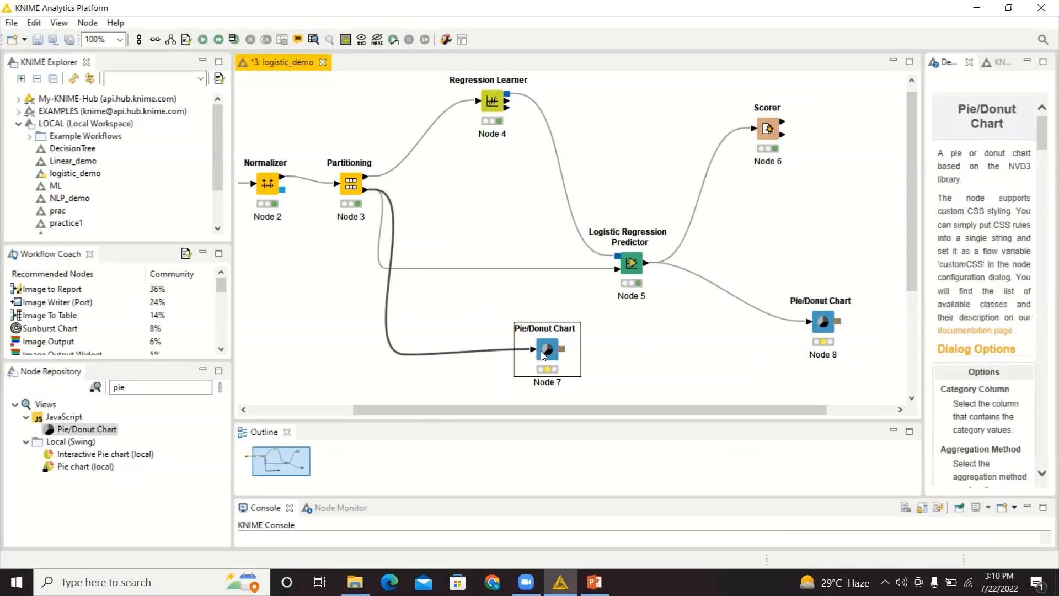
right_click(541, 351)
left_click(646, 25)
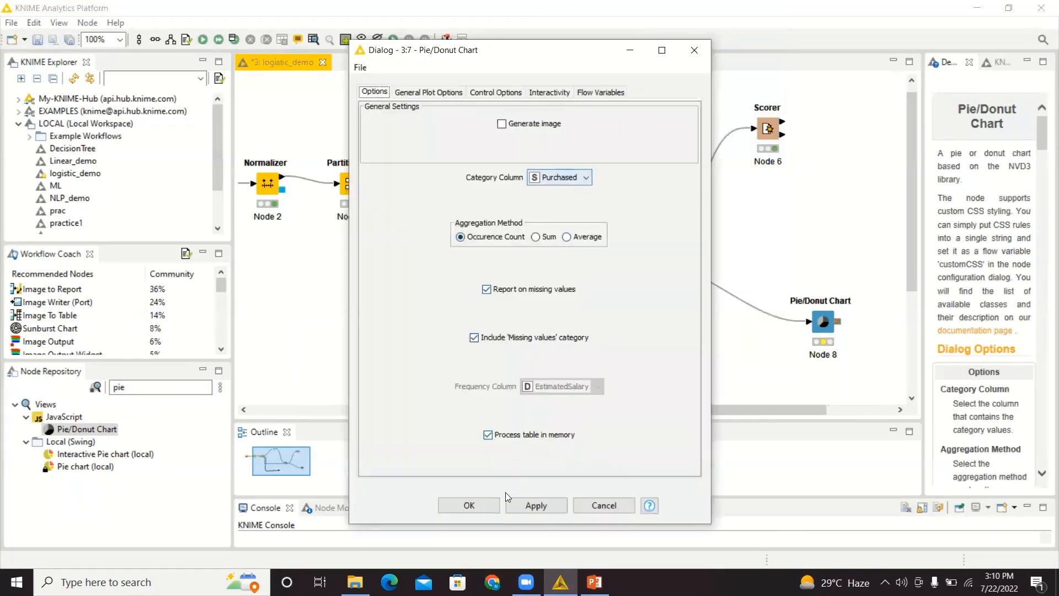
left_click(490, 508)
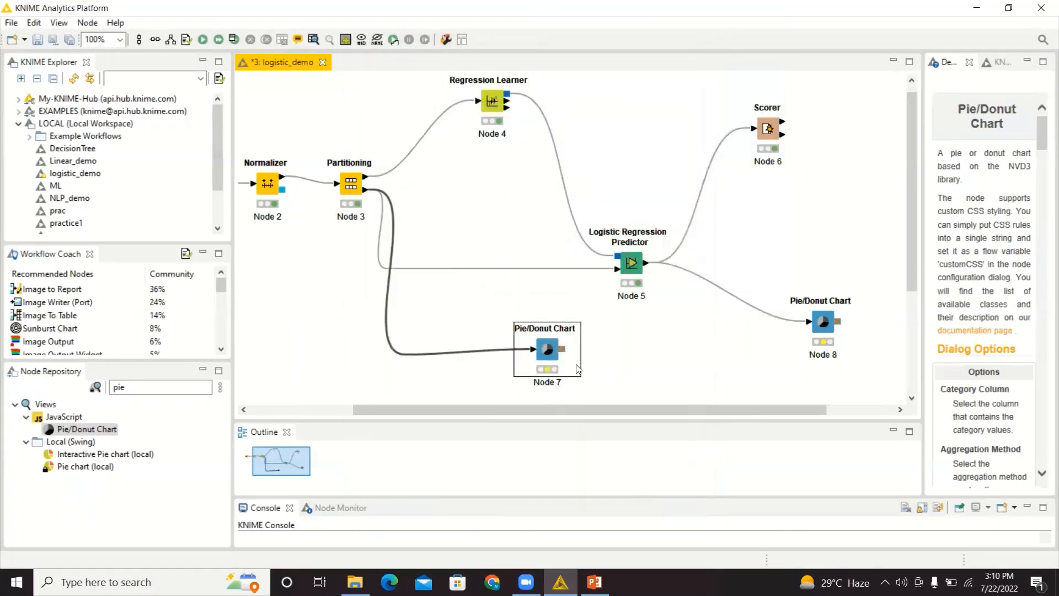
Step: Configure the Pie/Donut Chart fed by the Predictor with category column Prediction (Purchased) and Occurence Count aggregation
left_click(812, 343)
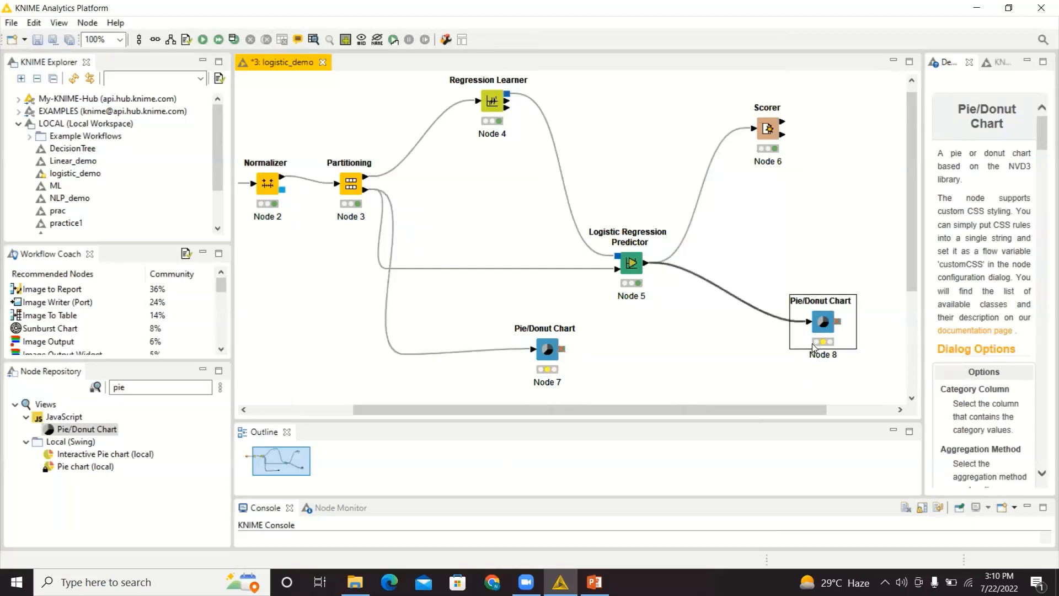
right_click(813, 344)
left_click(852, 10)
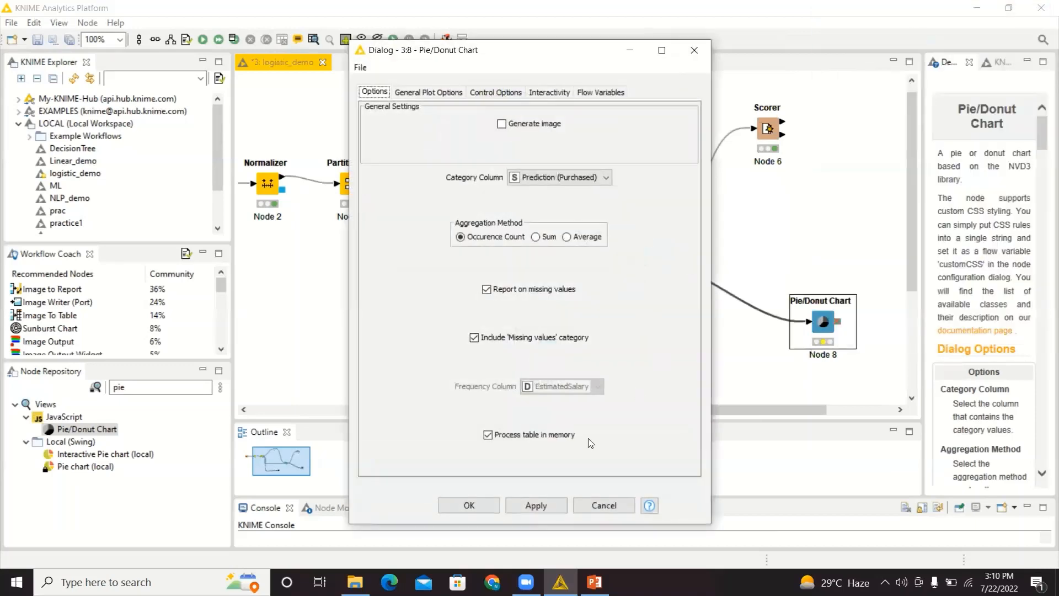
left_click(470, 507)
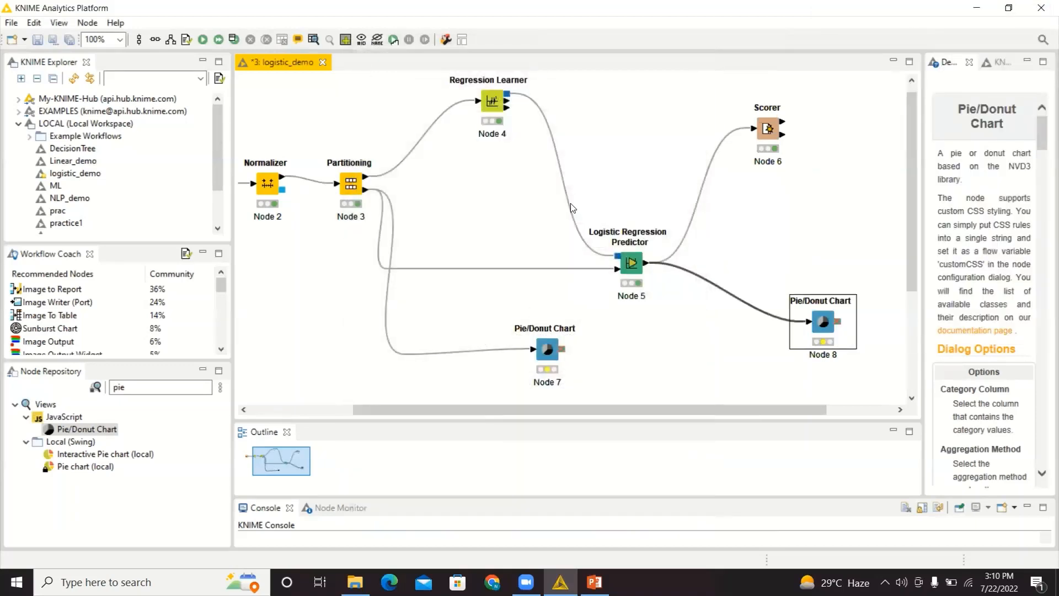
Step: Execute the Pie/Donut Chart fed by the Partitioning node and inspect its Purchase and Not Purchase slices in the chart view
right_click(553, 350)
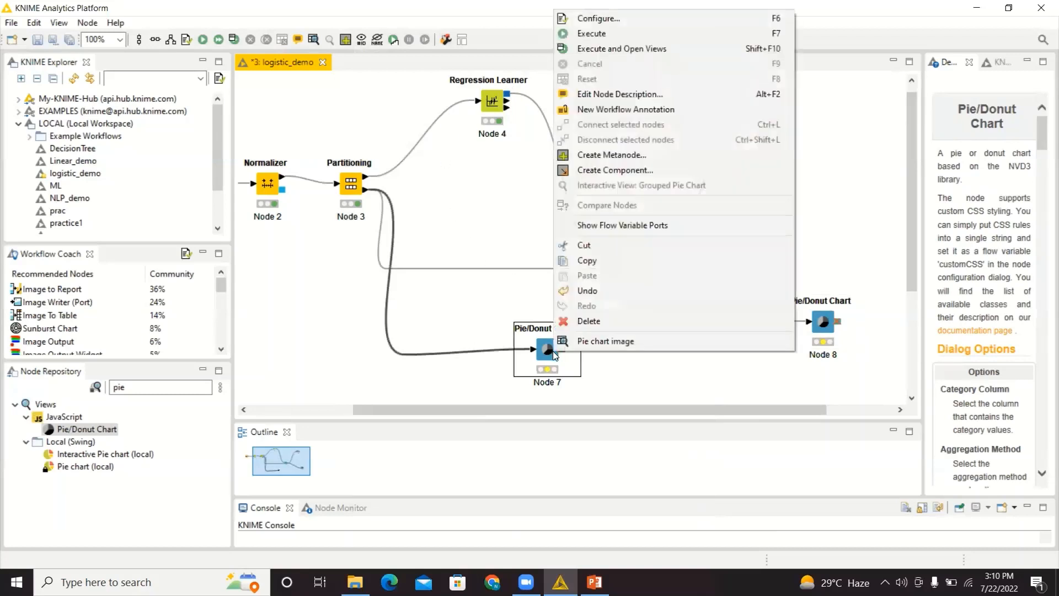
left_click(680, 49)
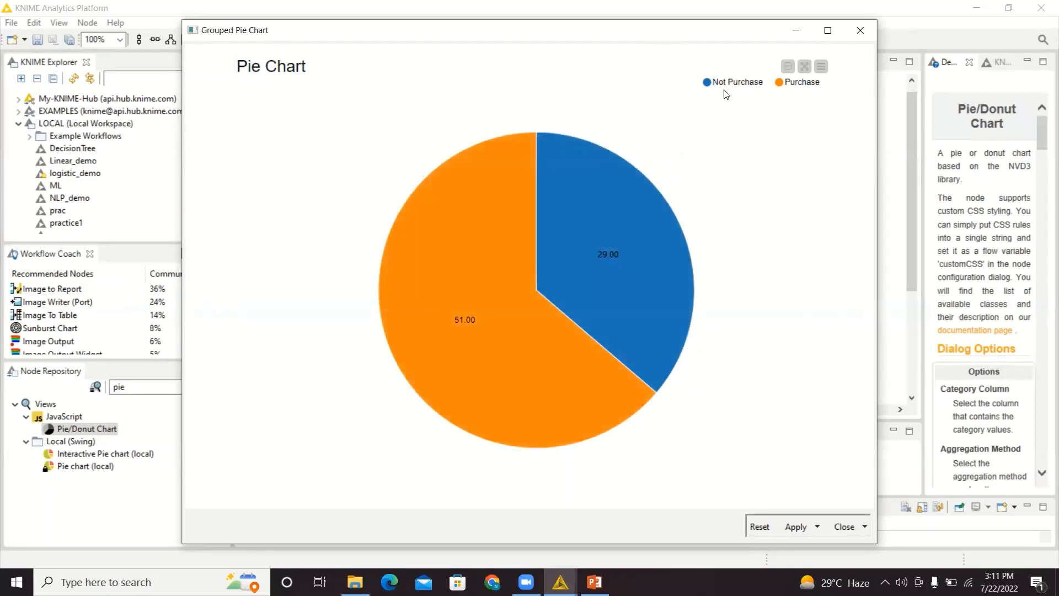
mouse_move(625, 285)
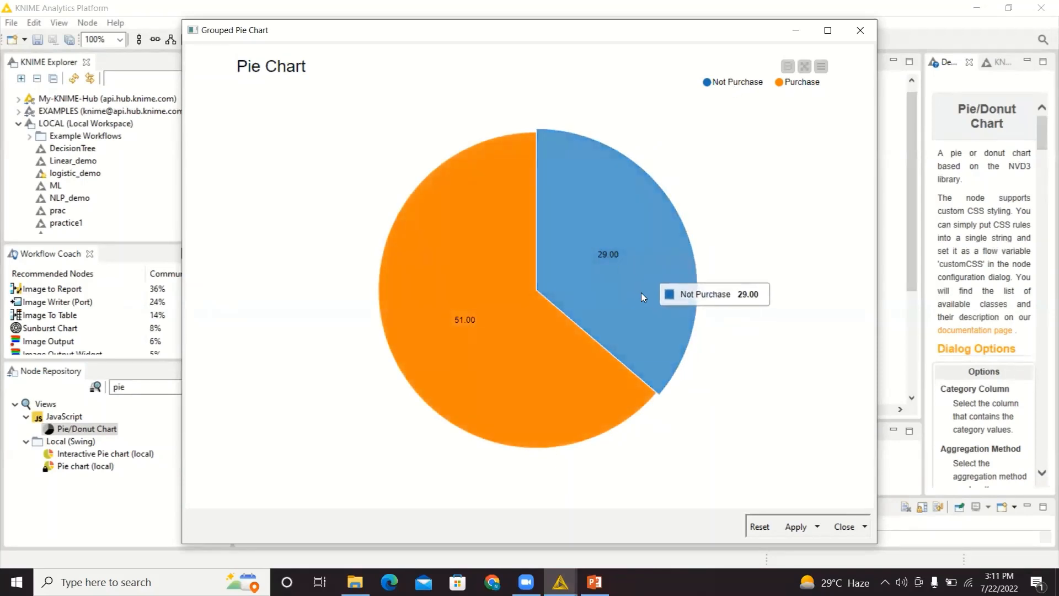
mouse_move(538, 345)
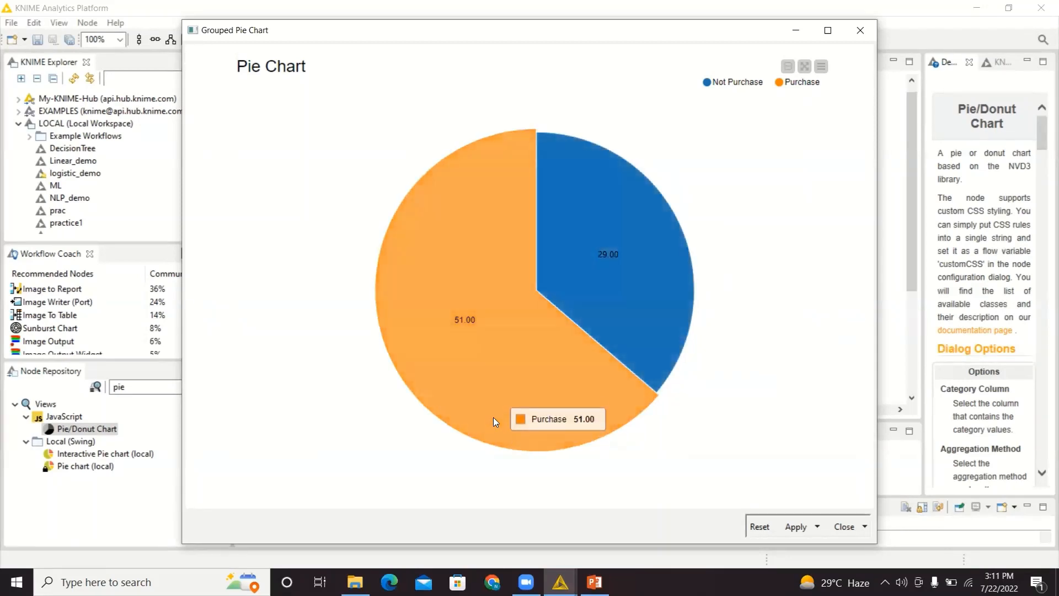
left_click(859, 34)
Step: Execute the Pie/Donut Chart fed by the Predictor and view its chart of predicted classes
left_click(835, 318)
right_click(835, 319)
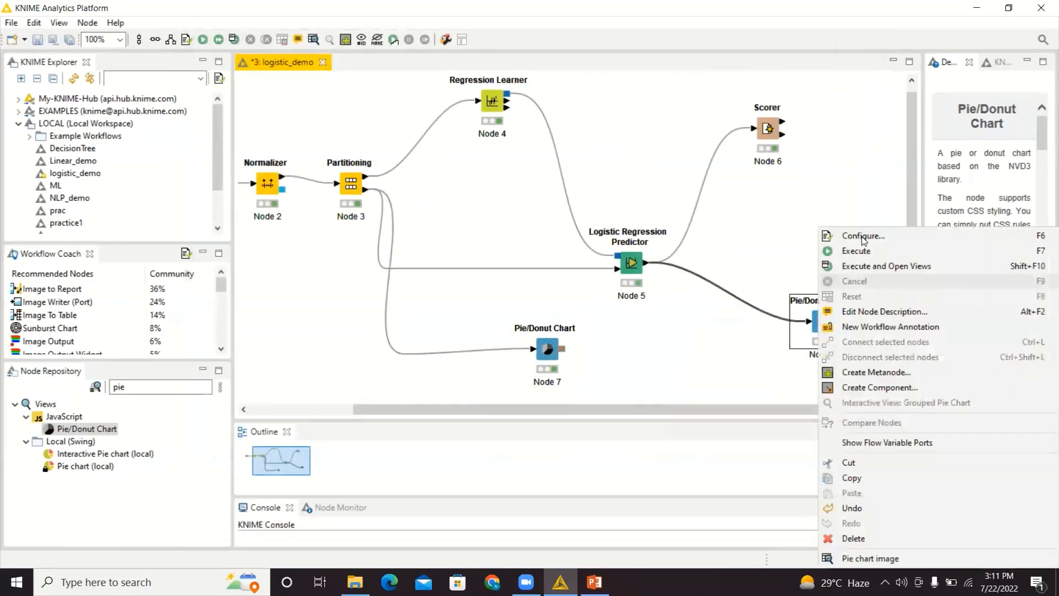
left_click(864, 267)
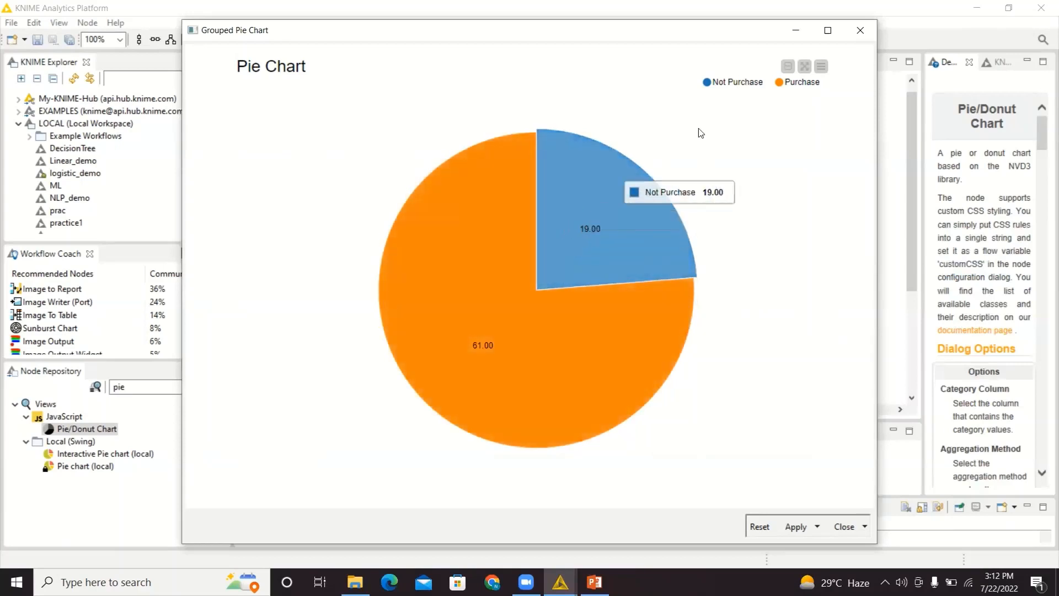
left_click(861, 29)
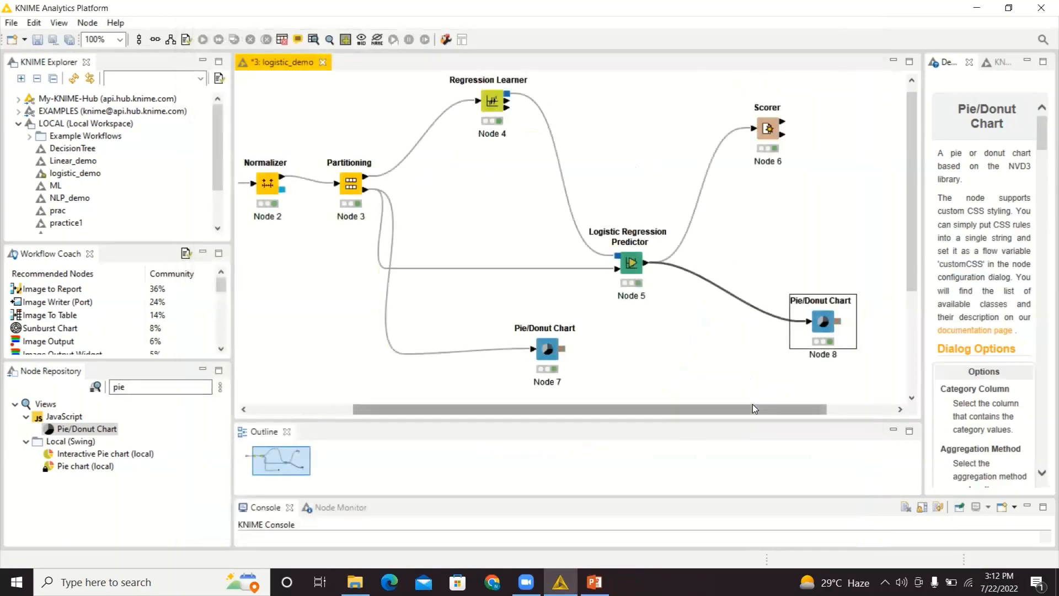
Step: Add a workflow annotation in the empty area below the CSV Reader and Normalizer nodes and give it a red border
left_click_drag(752, 408, 604, 427)
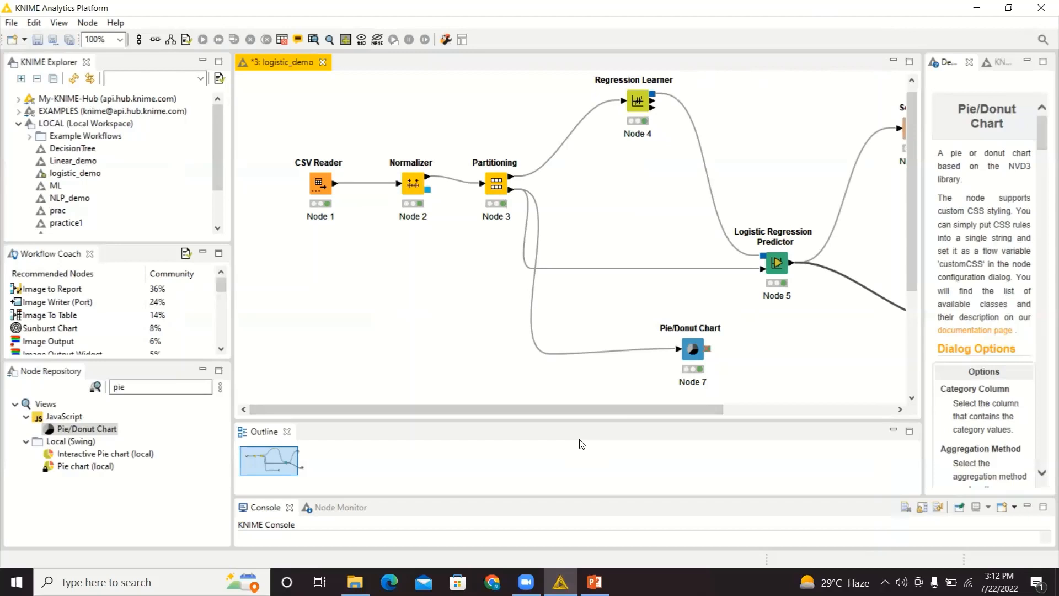
right_click(450, 343)
left_click(524, 137)
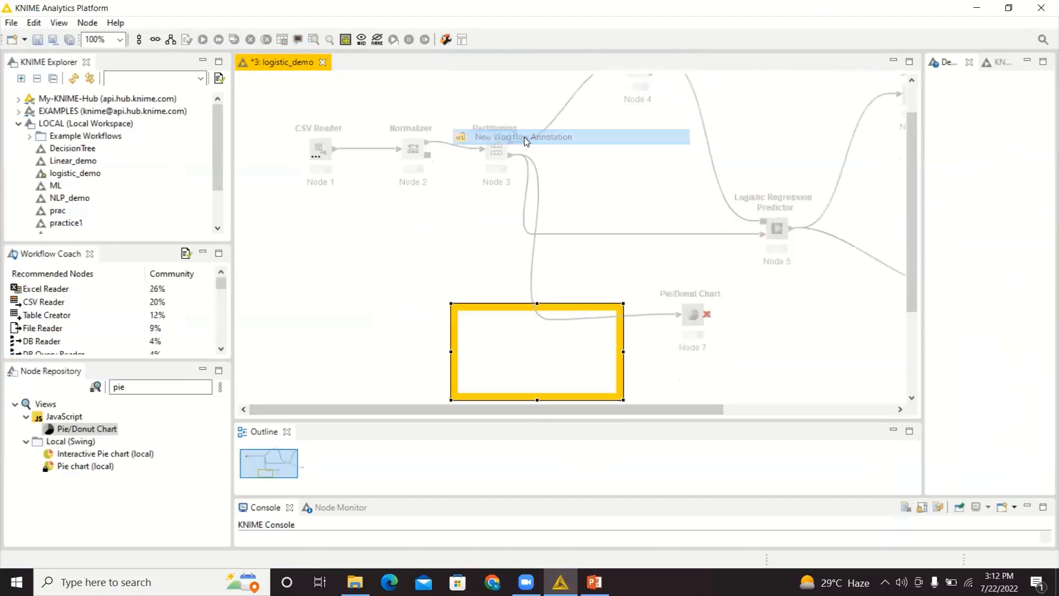
left_click_drag(503, 303, 387, 273)
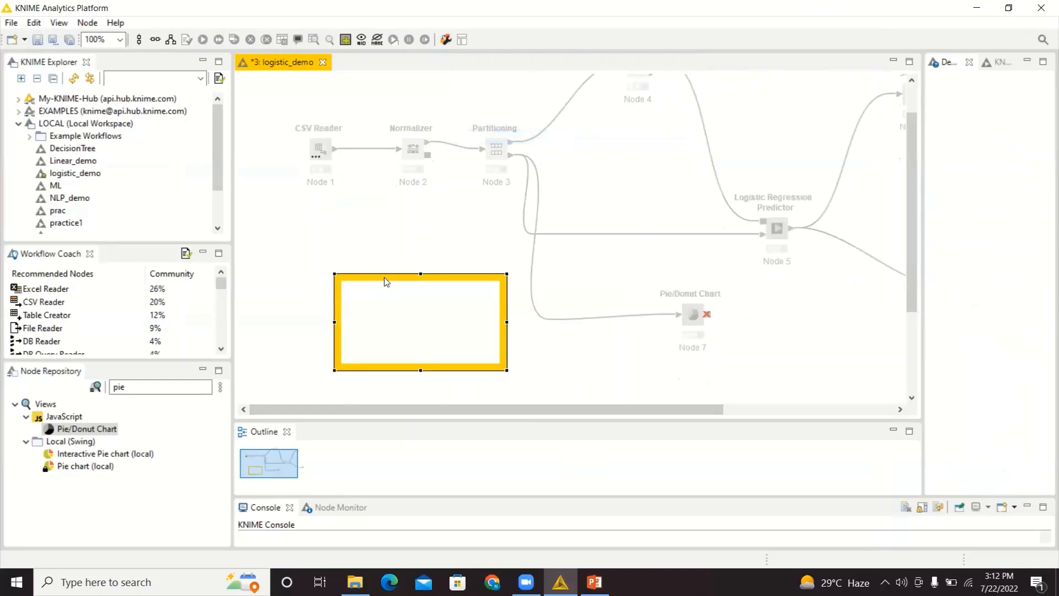
double_click(362, 305)
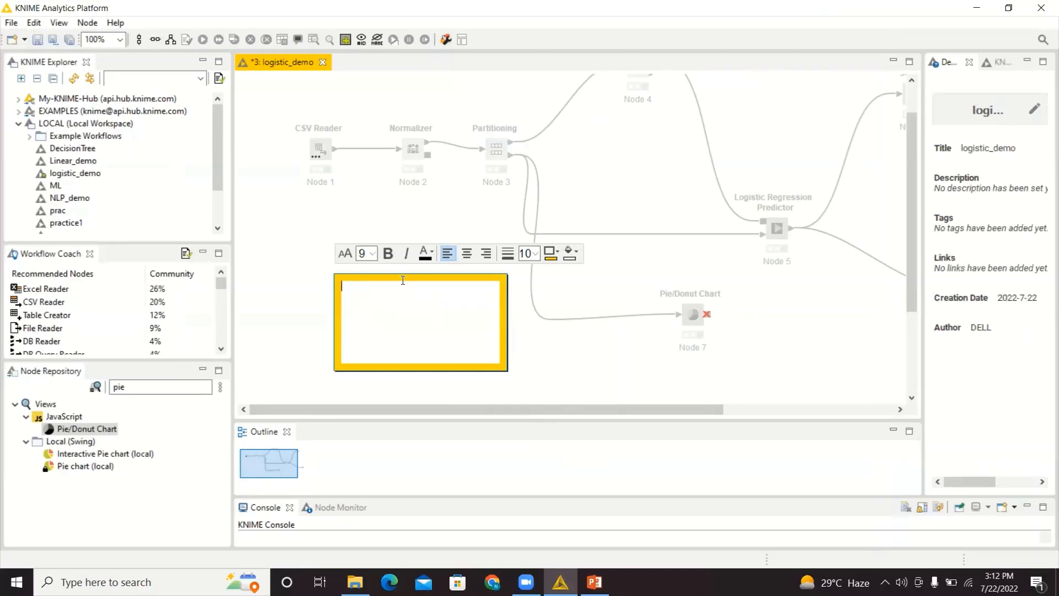
left_click(550, 257)
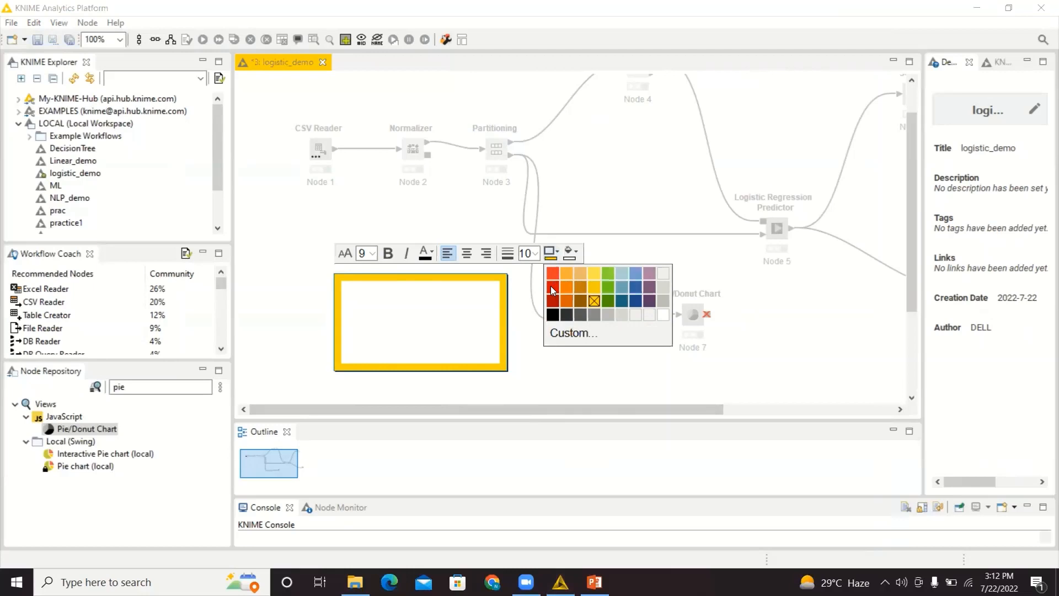
left_click(552, 287)
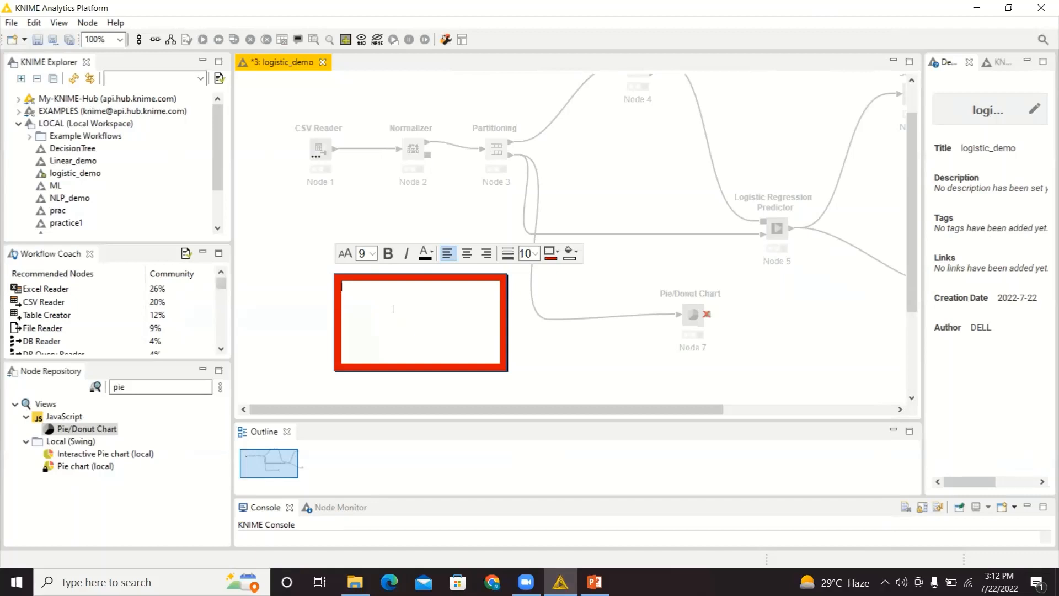
Step: Label the red annotation "Data Collection", then shrink it and place it directly above the CSV Reader node
type("Data Collection")
left_click(635, 390)
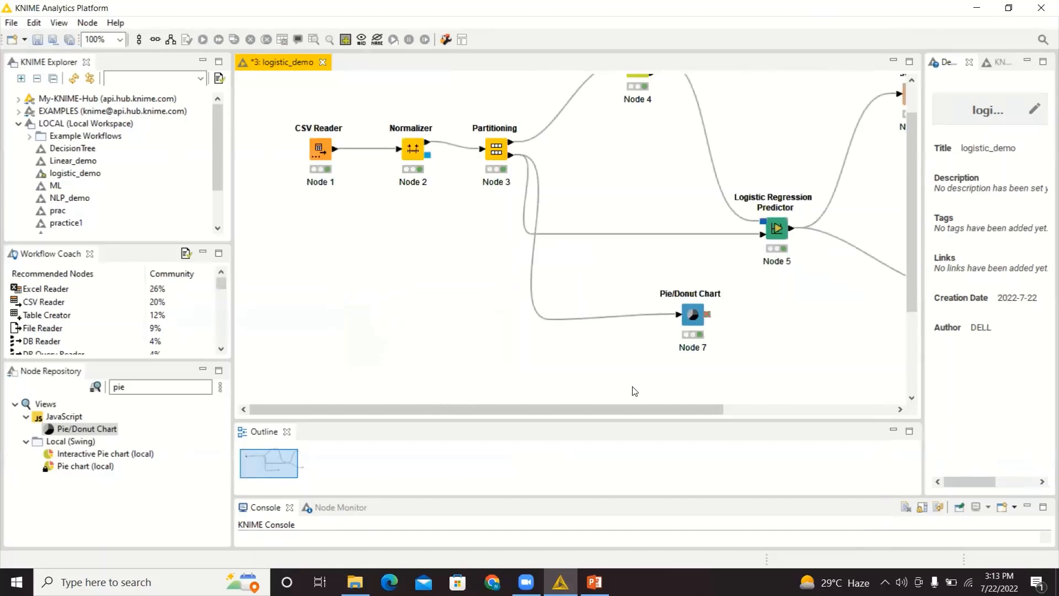
left_click(500, 370)
mouse_move(503, 370)
left_mouse_down()
mouse_move(438, 303)
mouse_move(441, 312)
left_mouse_up()
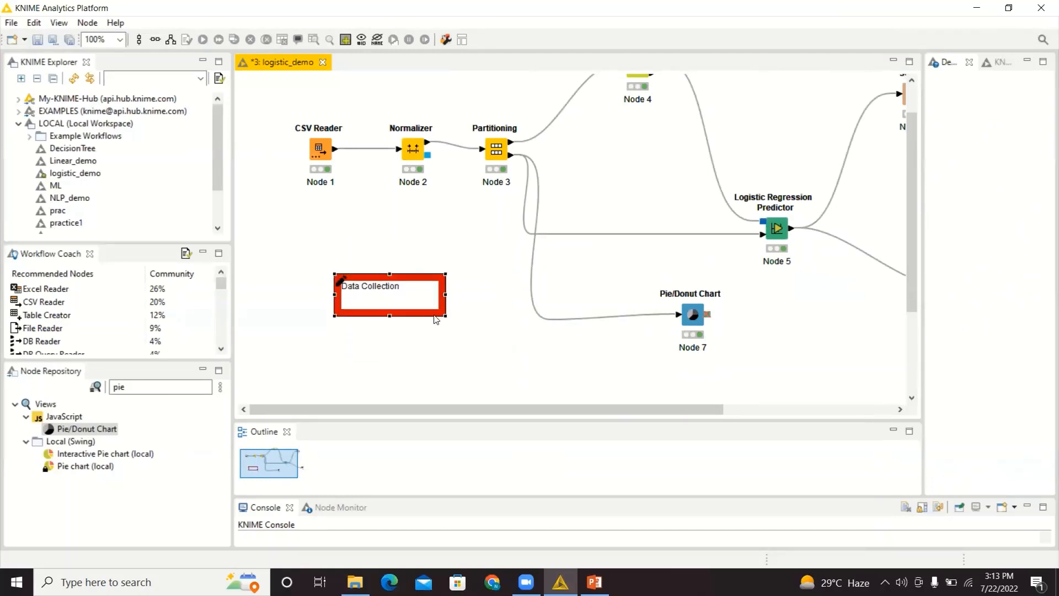
mouse_move(430, 317)
left_mouse_down()
mouse_move(375, 202)
mouse_move(362, 122)
left_mouse_up()
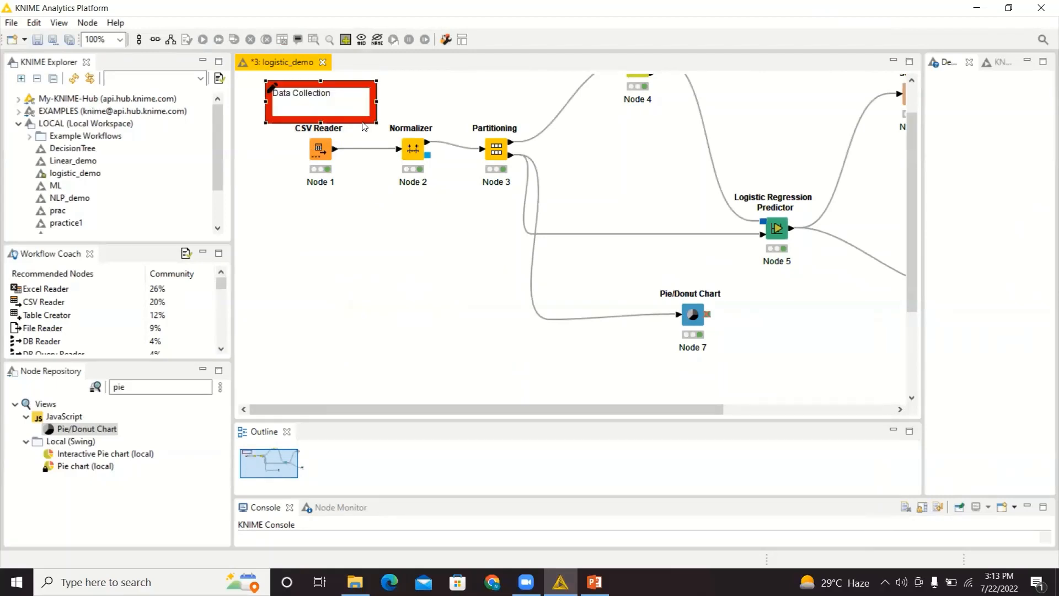
Step: Paste a copy of the Data Collection annotation above the Normalizer node and change its text to "Data Analyze"
left_click(463, 260)
key("ctrl+v")
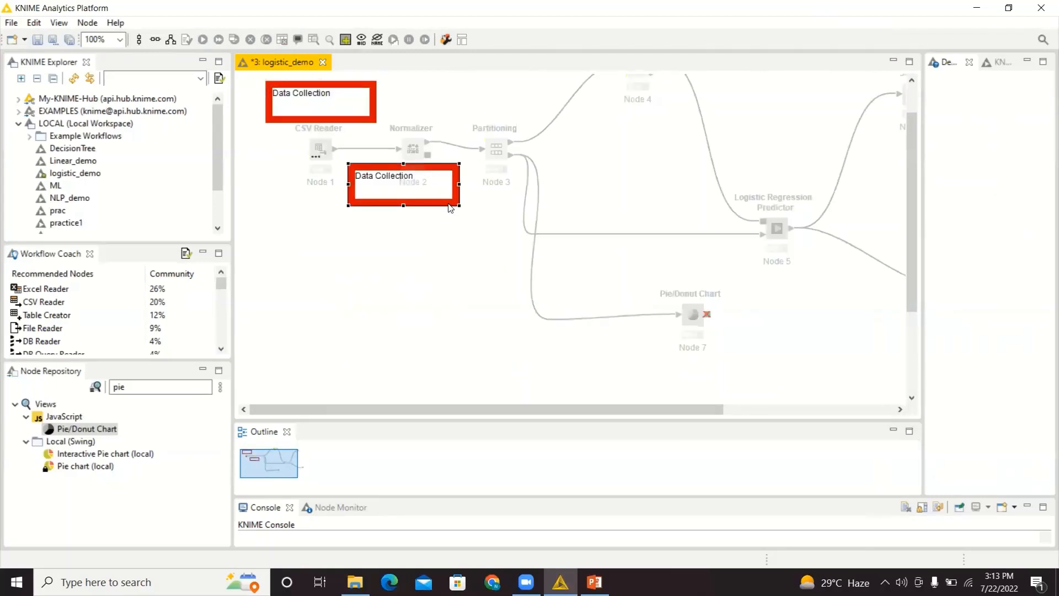
mouse_move(449, 205)
left_mouse_down()
mouse_move(378, 239)
mouse_move(391, 239)
mouse_move(487, 122)
left_mouse_up()
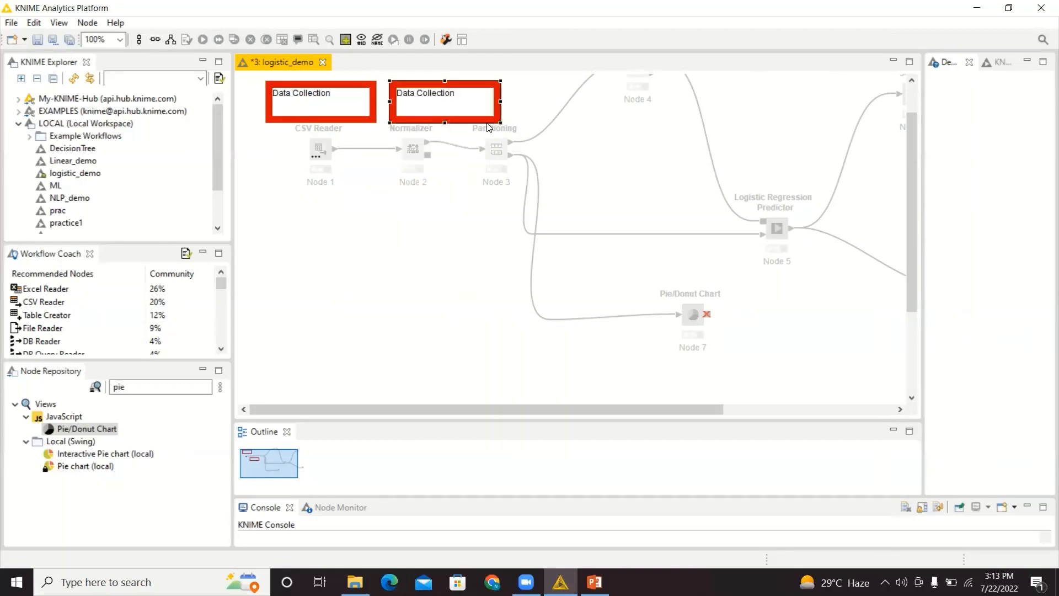
double_click(452, 95)
type("Data Collection")
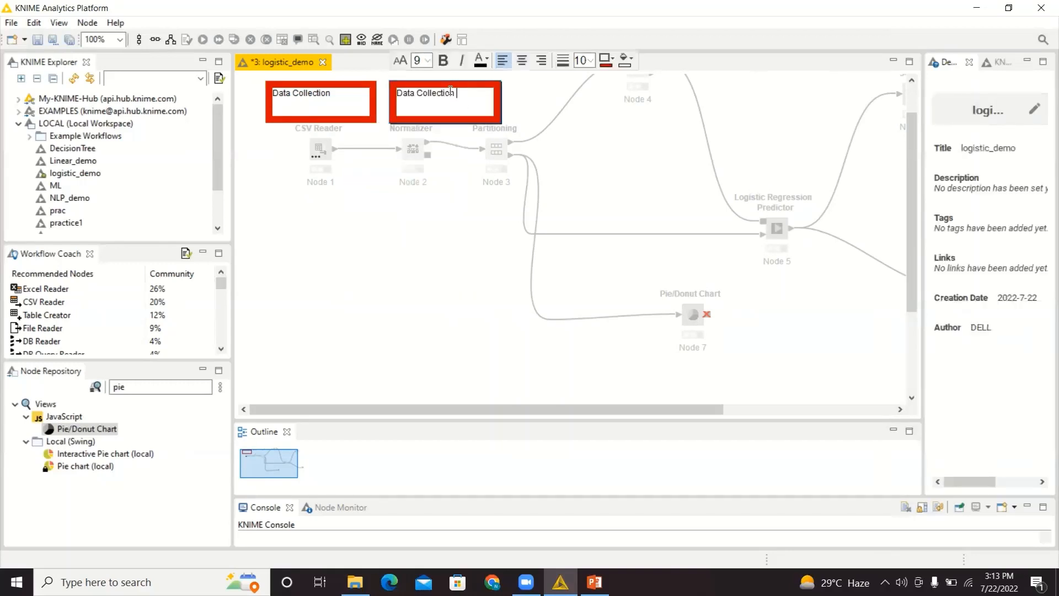
left_click_drag(457, 92, 418, 93)
type("Analyze")
left_click(428, 257)
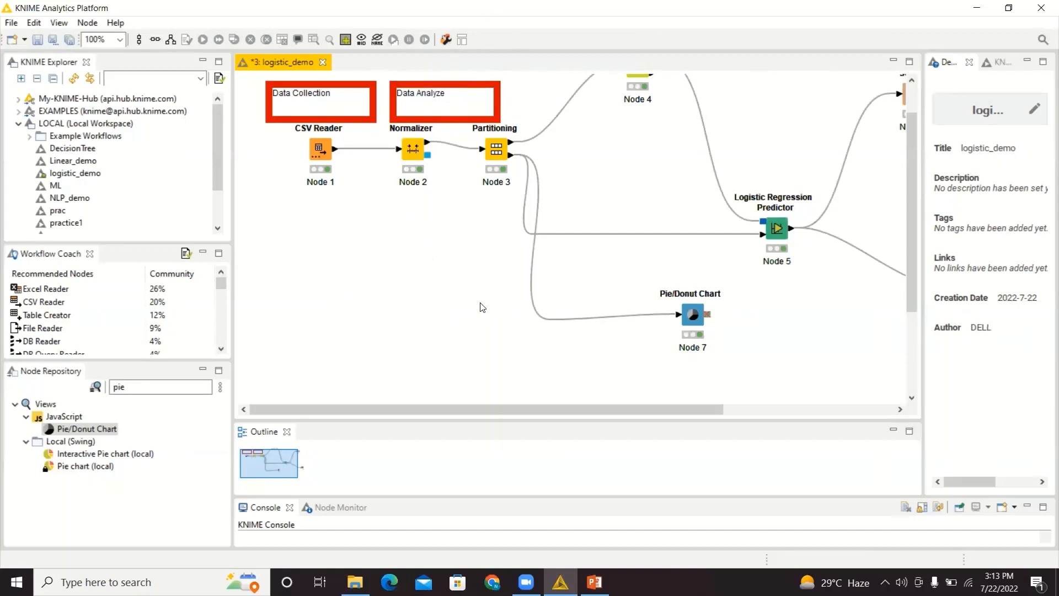
Step: Narrow the Data Analyze annotation to fit its text
left_click(462, 121)
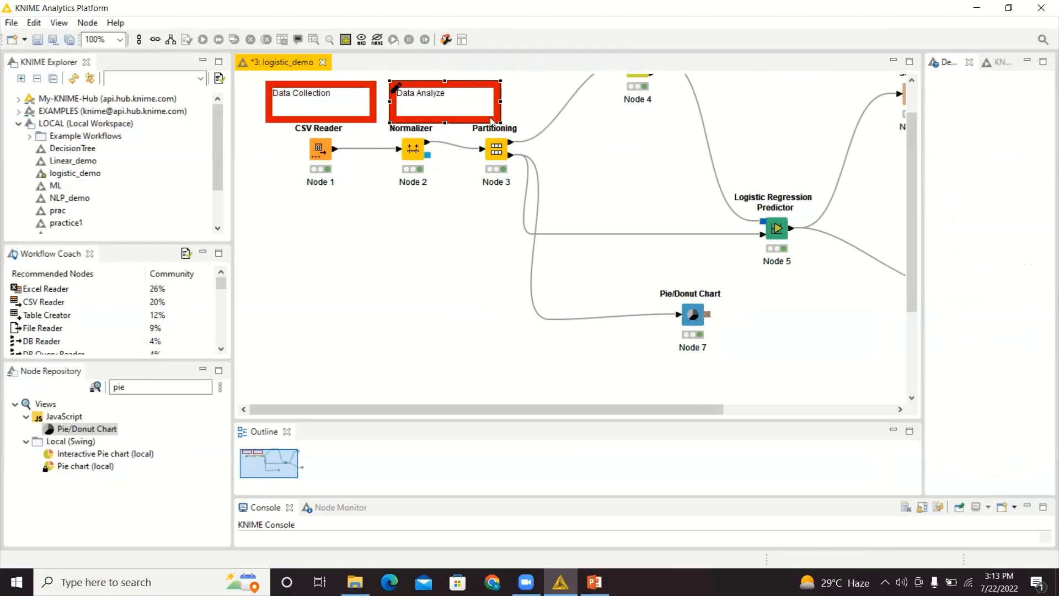
left_click_drag(498, 119, 459, 122)
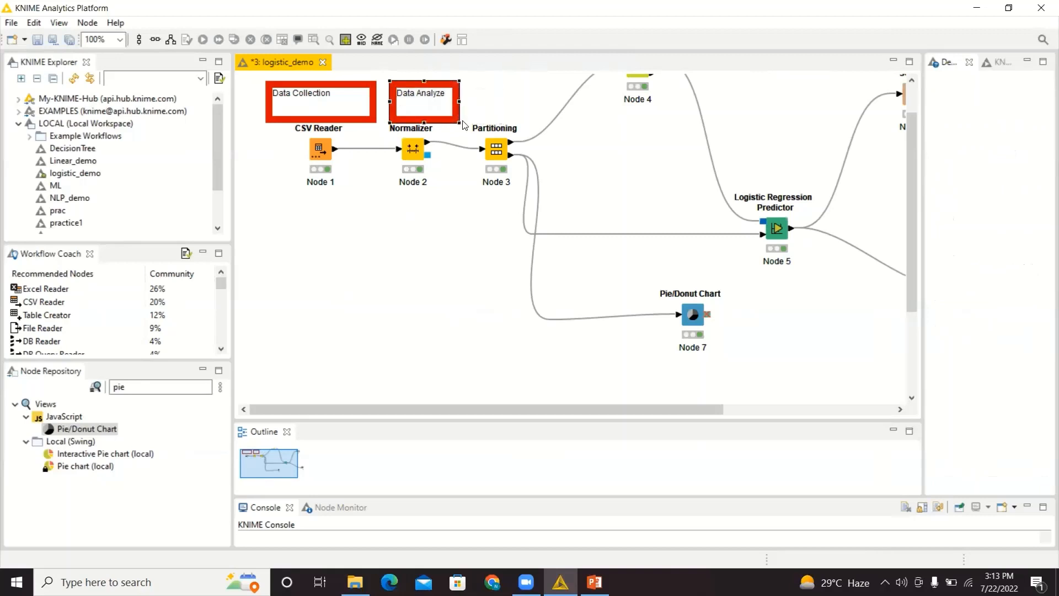
left_click(453, 127)
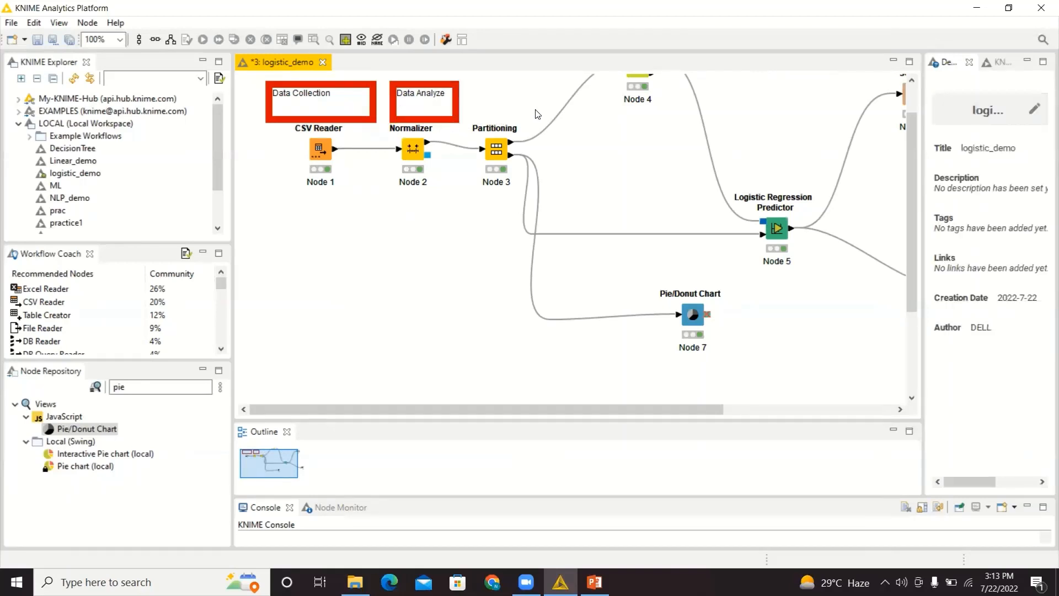
Step: Paste another copy of the Data Collection annotation above the Partitioning node and change its text to "Train and Test"
key("ctrl+v")
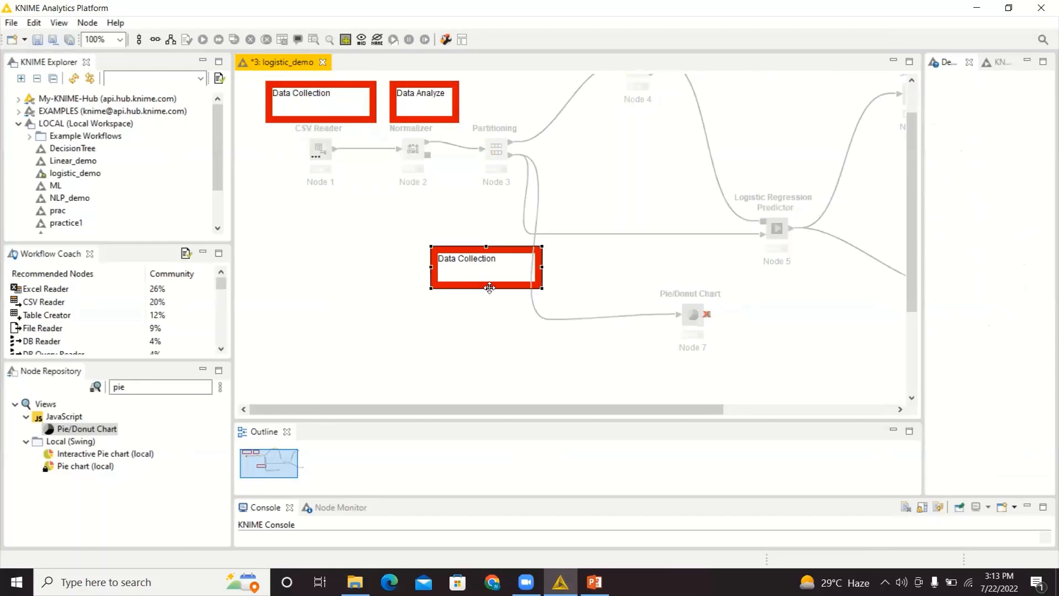
mouse_move(490, 288)
left_mouse_down()
mouse_move(483, 116)
mouse_move(557, 109)
mouse_move(536, 121)
left_mouse_up()
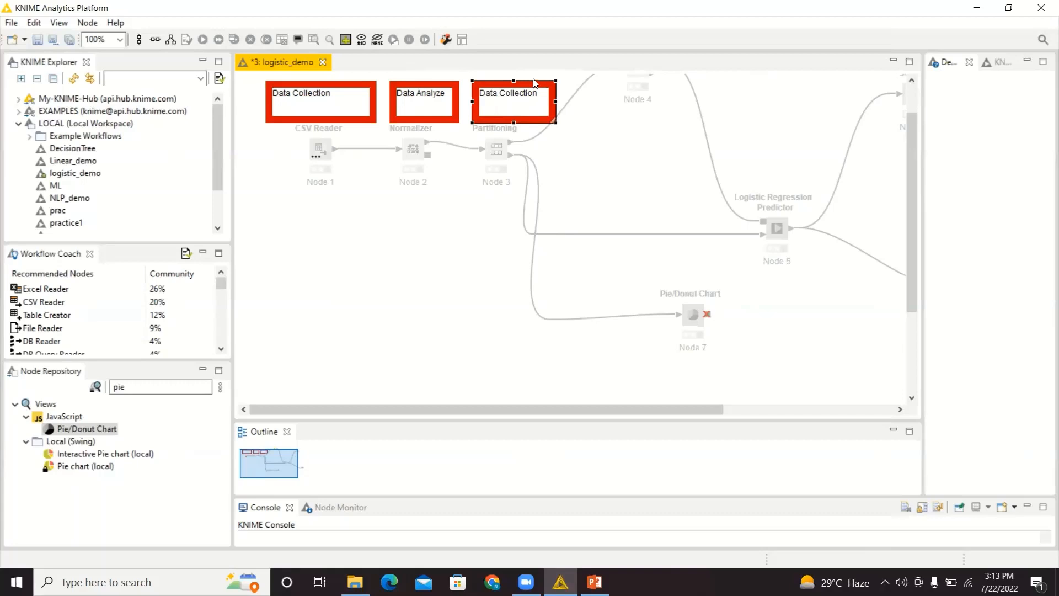
double_click(540, 92)
left_click_drag(540, 92, 477, 91)
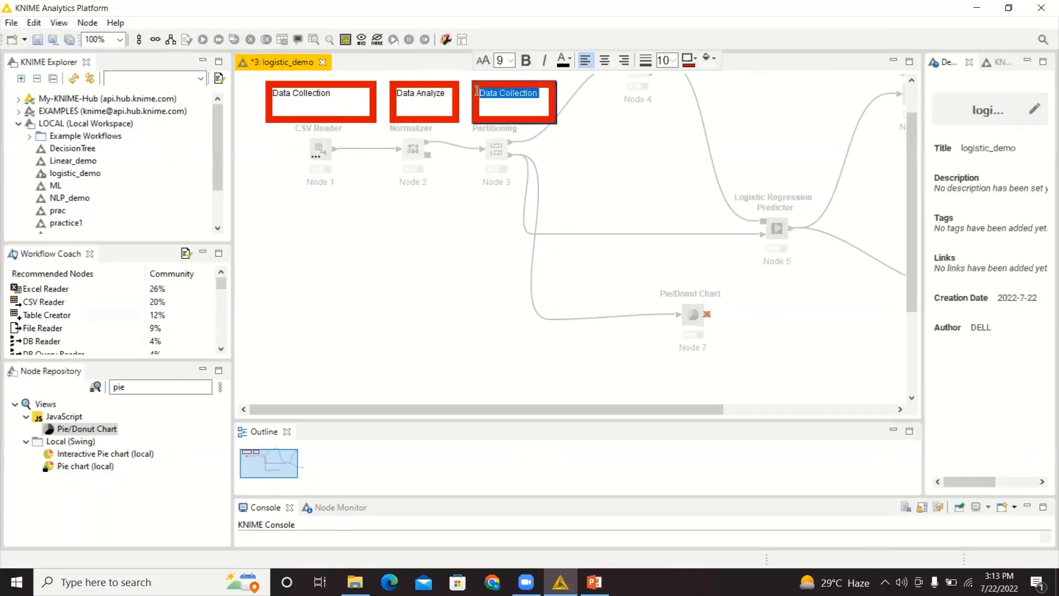
type("Train and Test")
left_click(677, 222)
Step: Reduce the width and height of the Train and Test annotation to fit its text
left_click(545, 121)
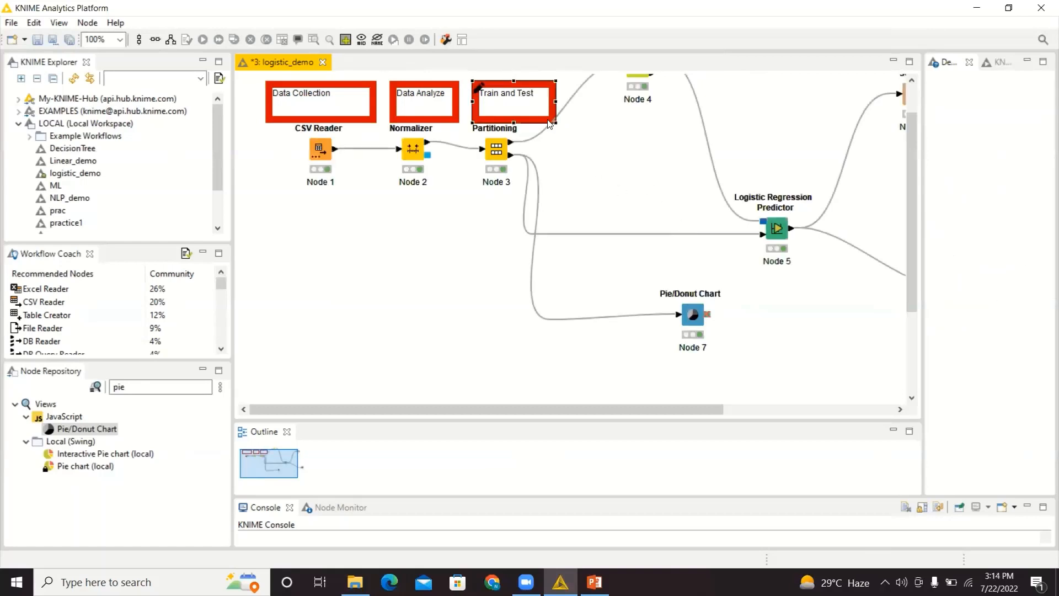
left_click_drag(554, 121, 544, 110)
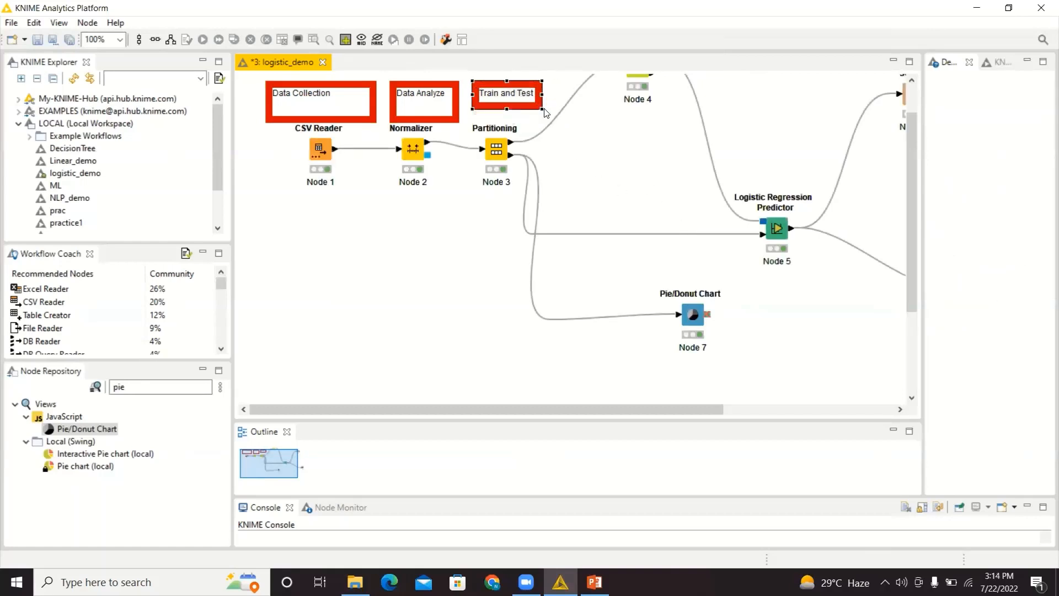
left_click(595, 131)
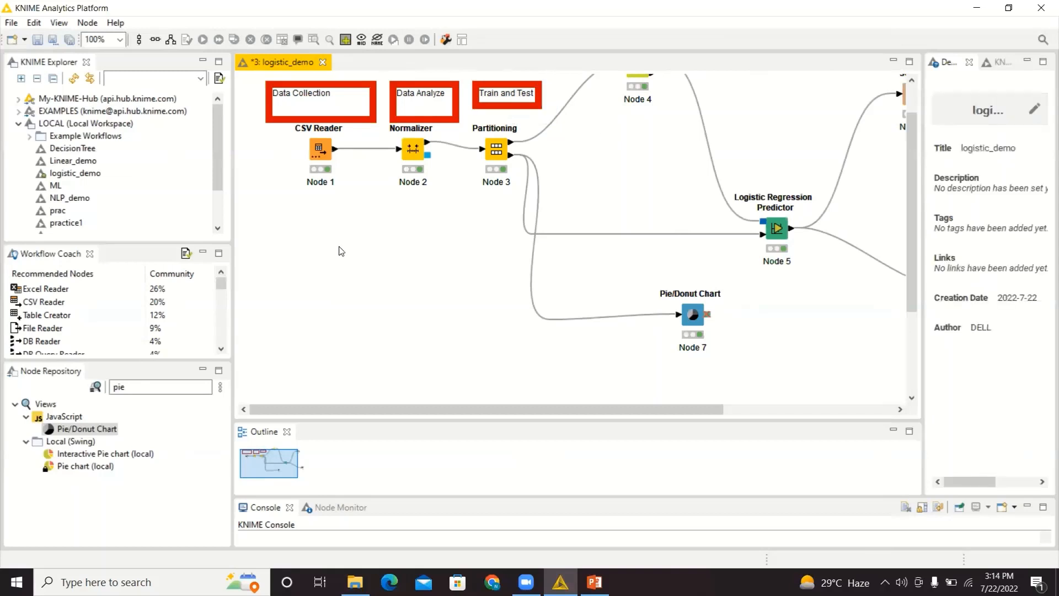
Step: Paste a smaller copy of the Data Collection annotation below the CSV Reader node and change its text to "Data Wrangling"
key("ctrl+v")
mouse_move(621, 370)
left_mouse_down()
mouse_move(392, 290)
mouse_move(341, 248)
left_mouse_up()
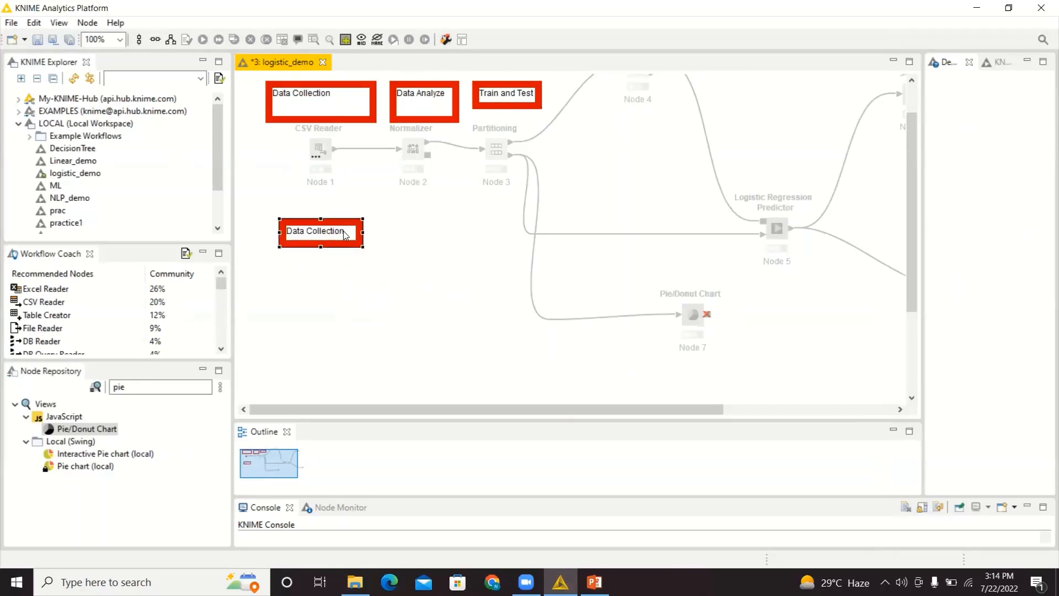
double_click(339, 231)
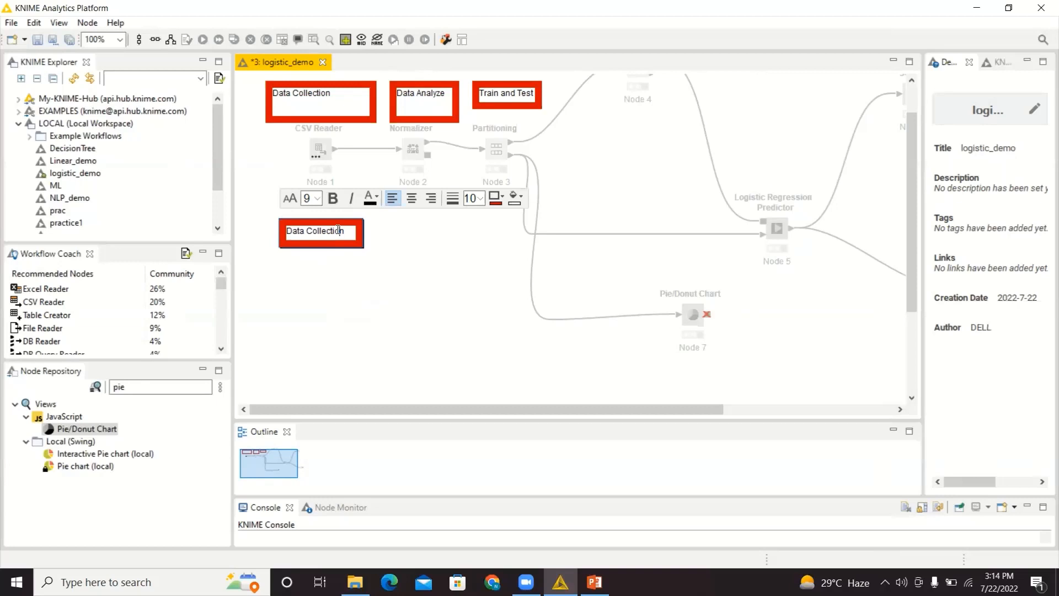
left_click_drag(338, 229, 307, 232)
type("Mr")
type("angling")
left_click(318, 260)
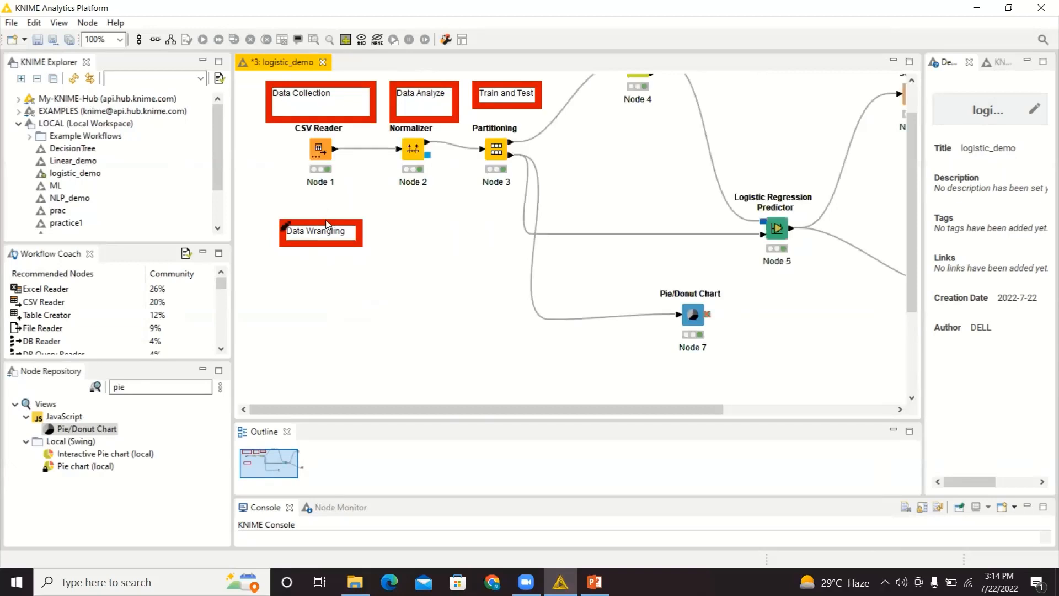
left_click(358, 247)
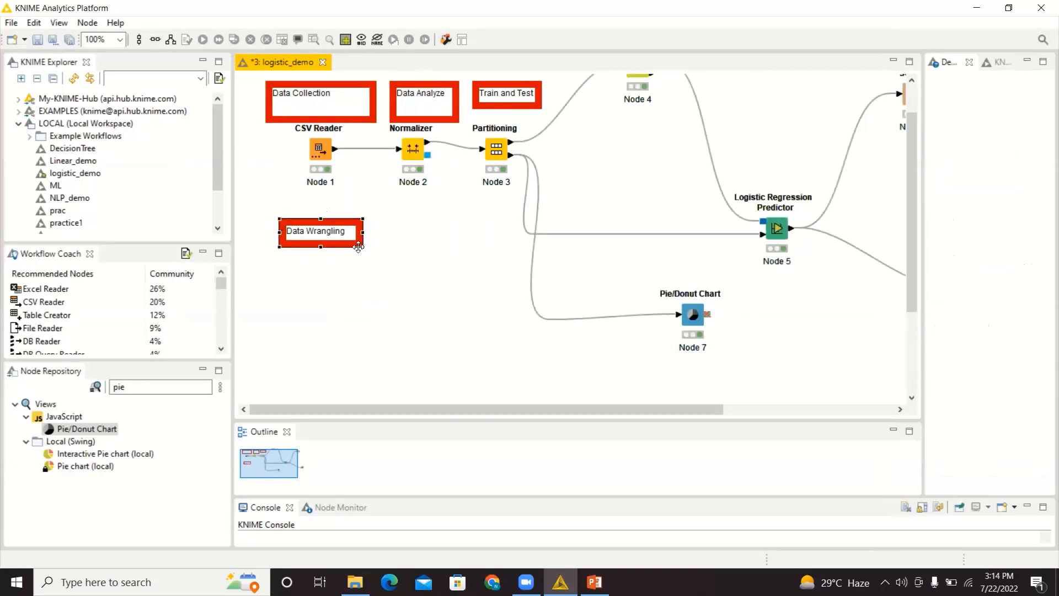
left_click_drag(359, 247, 347, 223)
Step: Exclude the User ID column from the CSV Reader's output and apply the configuration
double_click(313, 142)
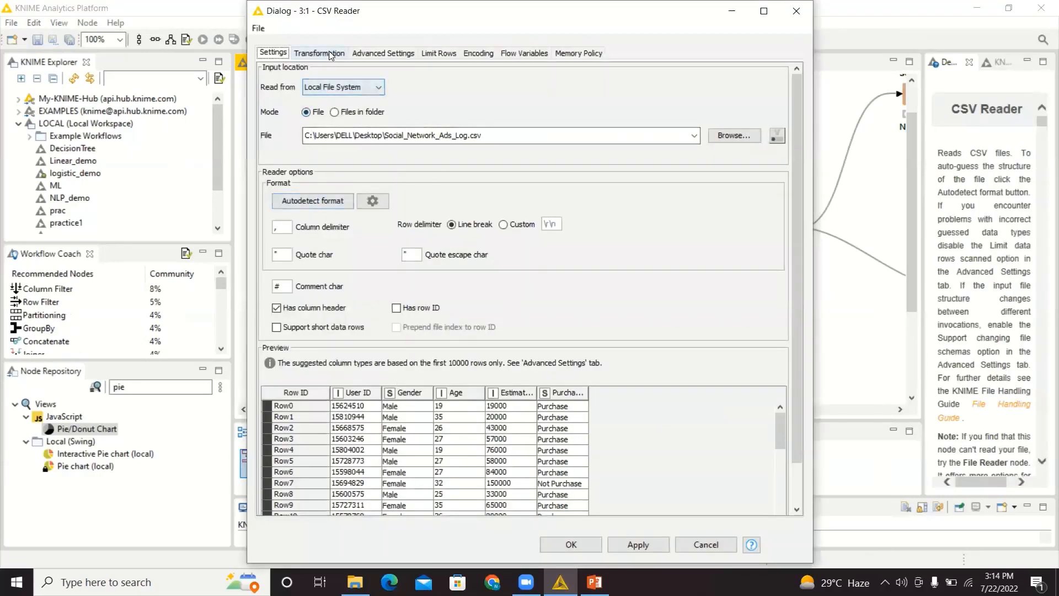
left_click(330, 54)
left_click(291, 122)
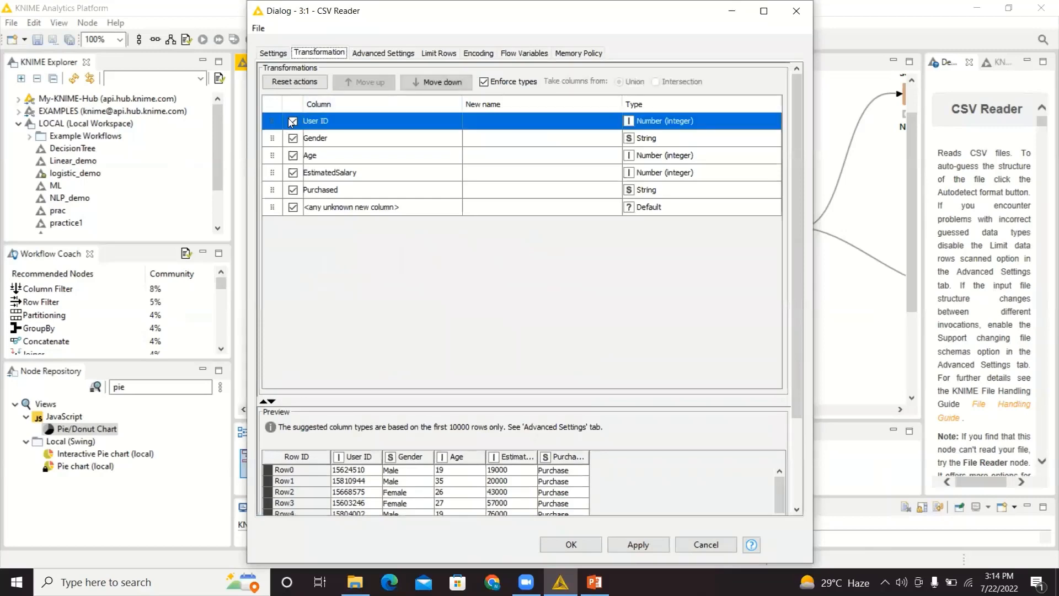
left_click(292, 122)
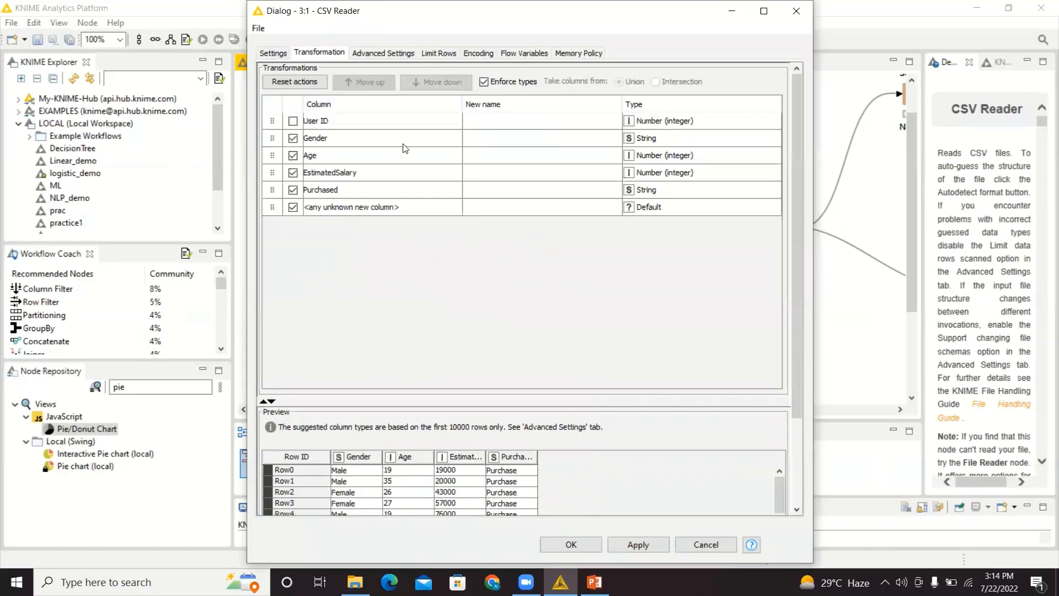
left_click(571, 545)
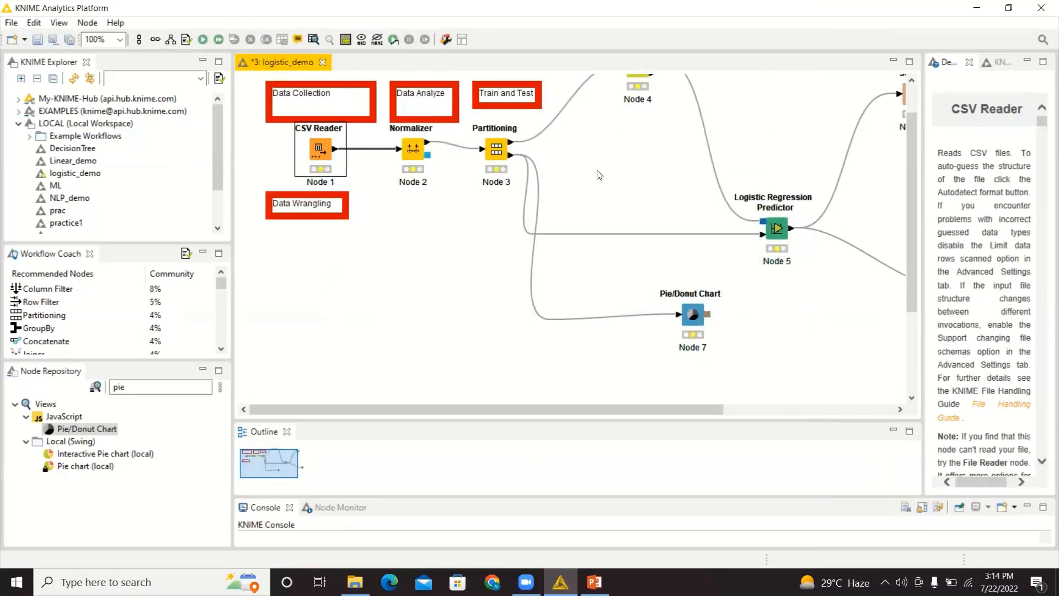
Step: Execute the Scorer node and both Pie/Donut Chart nodes
left_click_drag(590, 408, 759, 411)
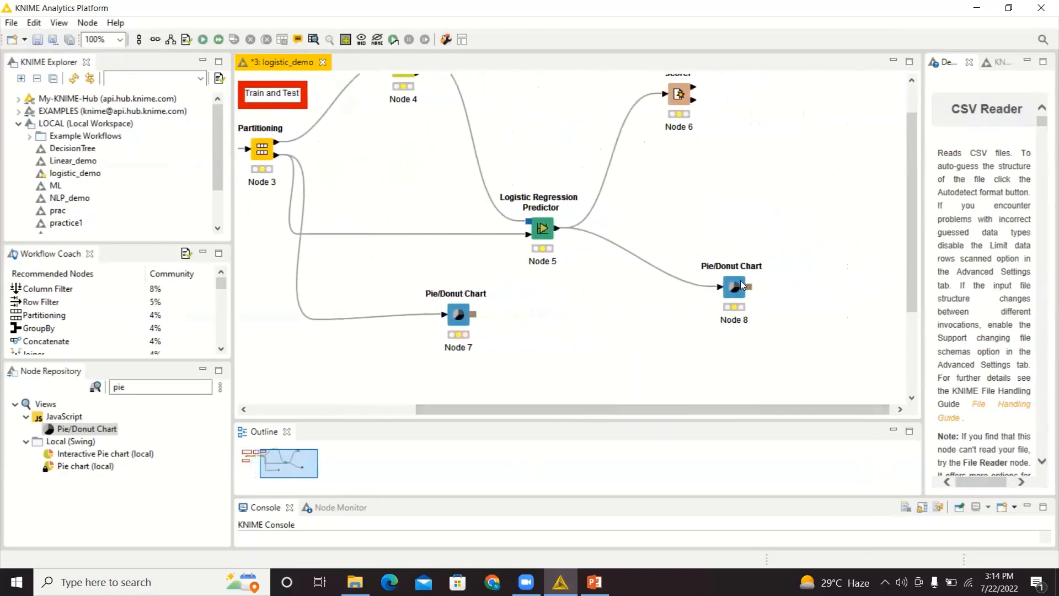
right_click(681, 114)
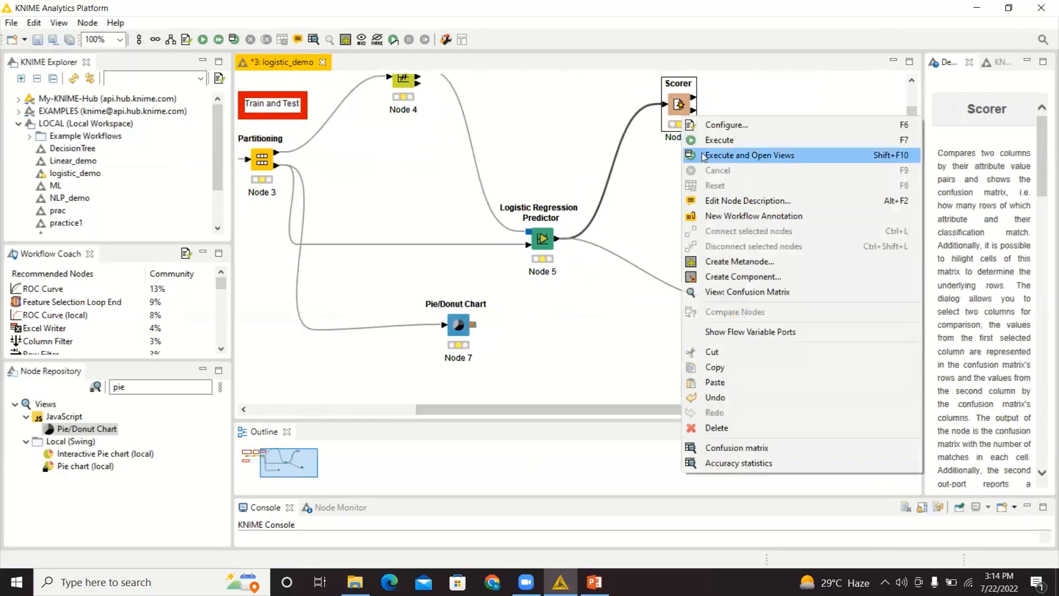
left_click(704, 139)
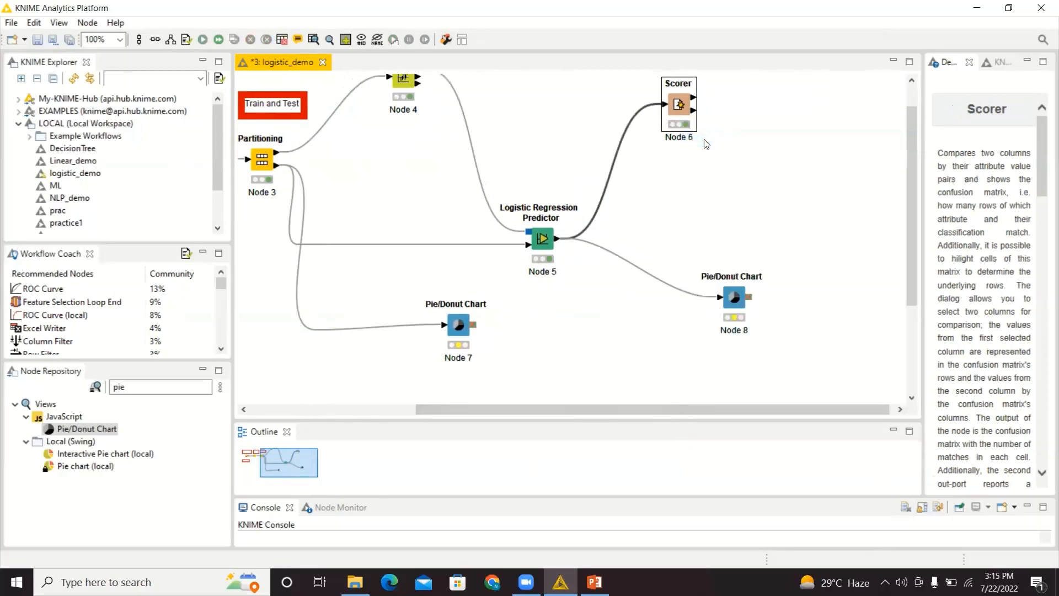
right_click(733, 300)
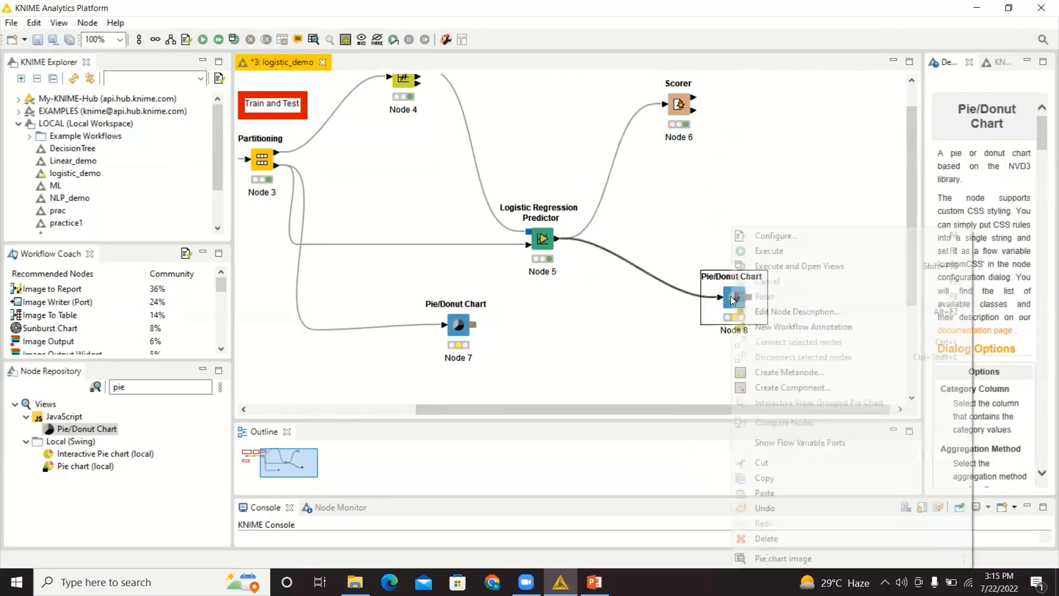
left_click(792, 249)
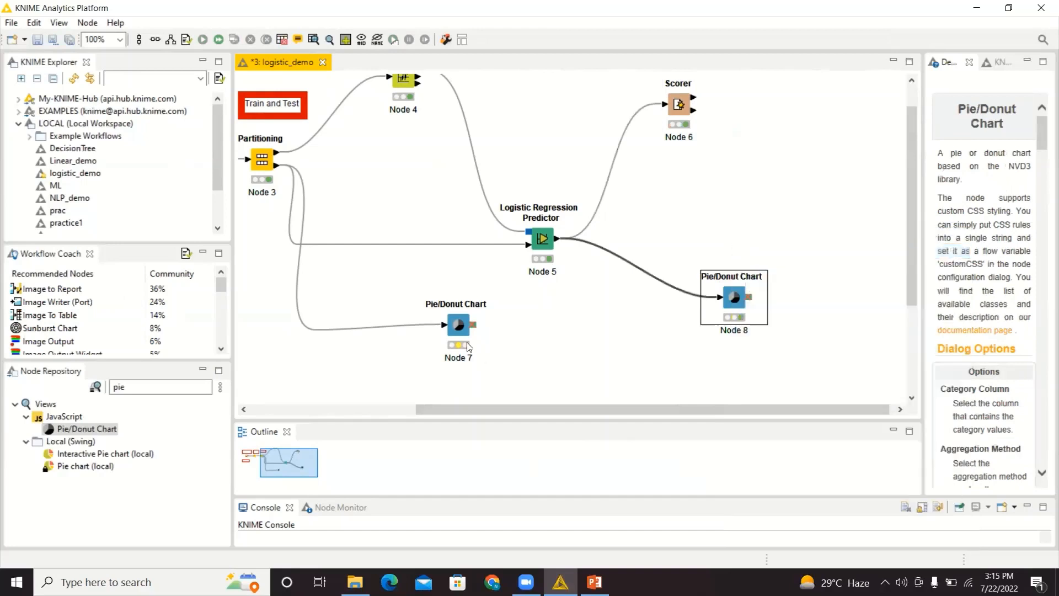
right_click(467, 341)
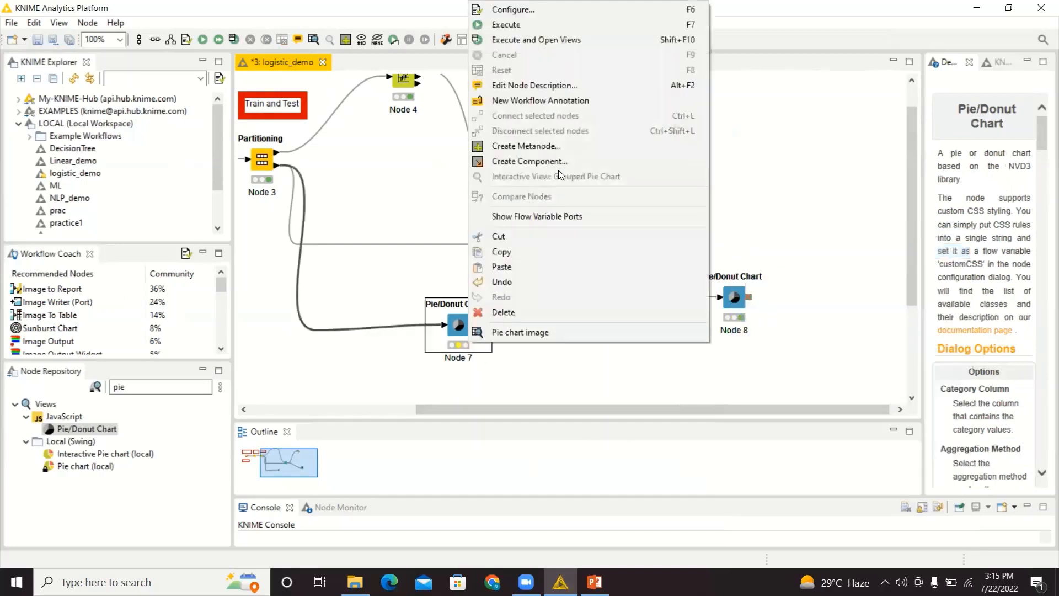
left_click(566, 29)
Step: Paste a copy of the Data Wrangling annotation, change its text to "Data Visualization" and place it above the Pie/Donut Chart fed by Partitioning
left_click_drag(596, 409, 251, 424)
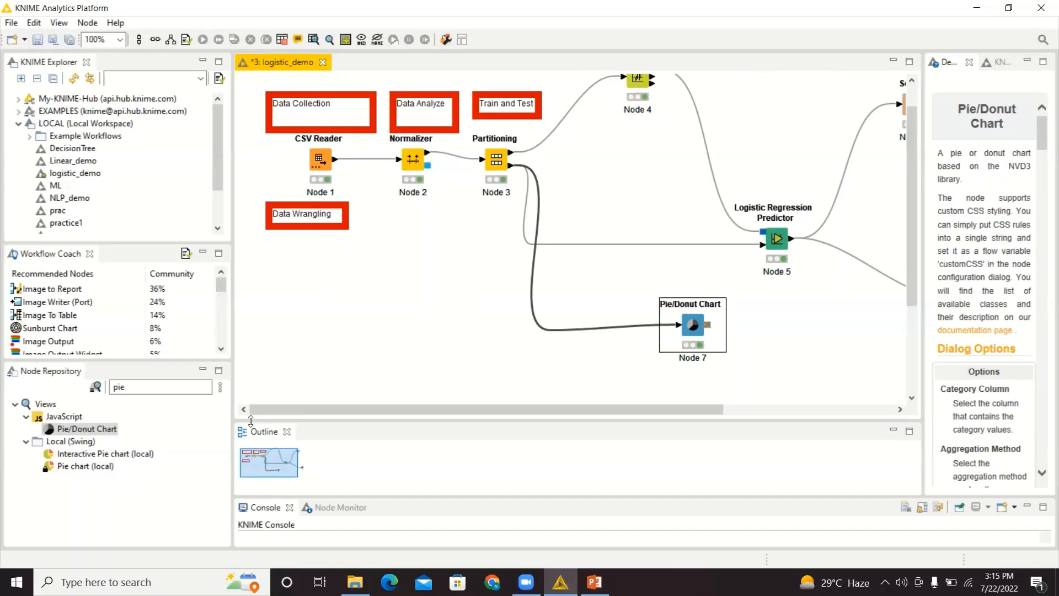
left_click(331, 224)
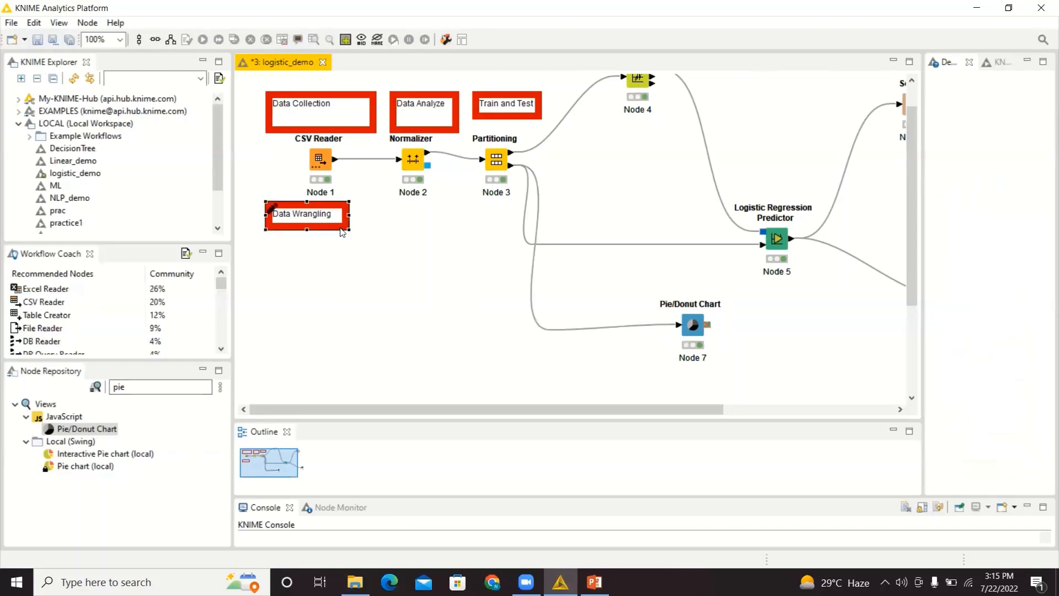
left_click(624, 296)
key("ctrl+v")
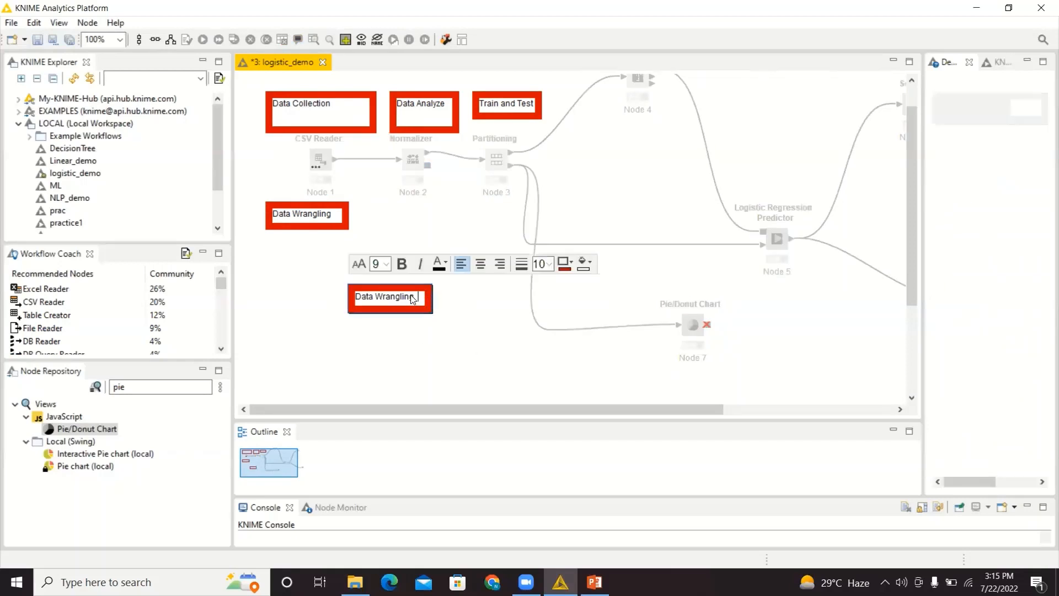
double_click(412, 296)
key("BackSpace")
key("BackSpace")
key("BackSpace")
key("BackSpace")
key("BackSpace")
key("BackSpace")
key("BackSpace")
key("BackSpace")
key("BackSpace")
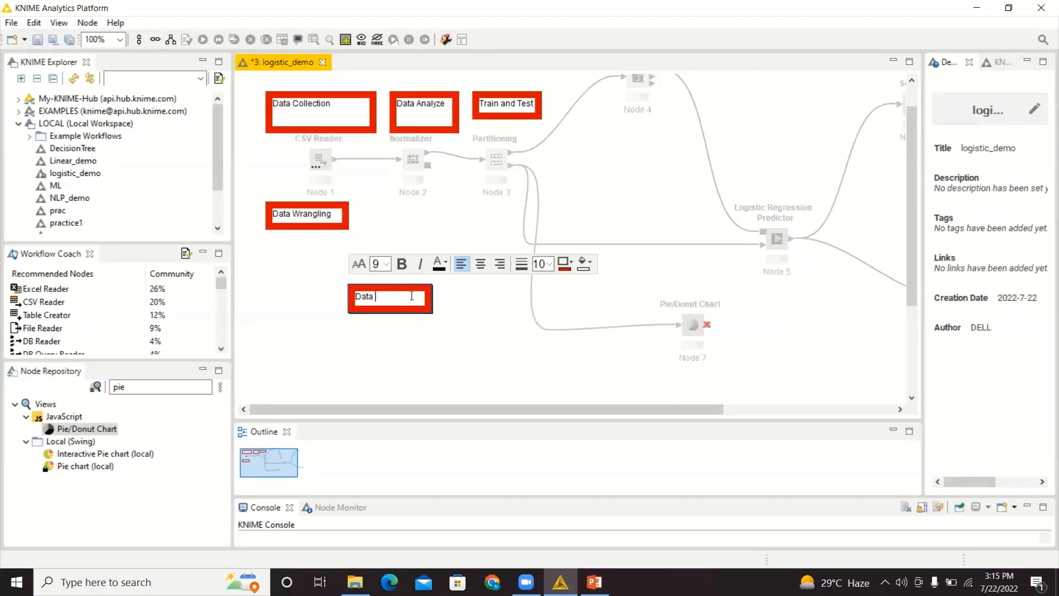
type("Visualization")
left_click(459, 343)
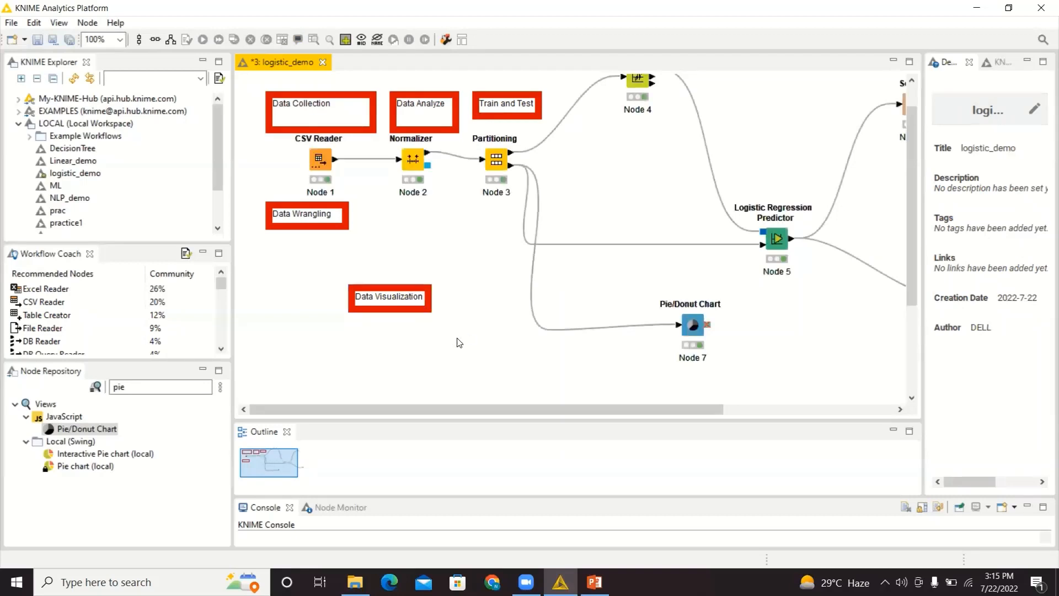
left_click(429, 311)
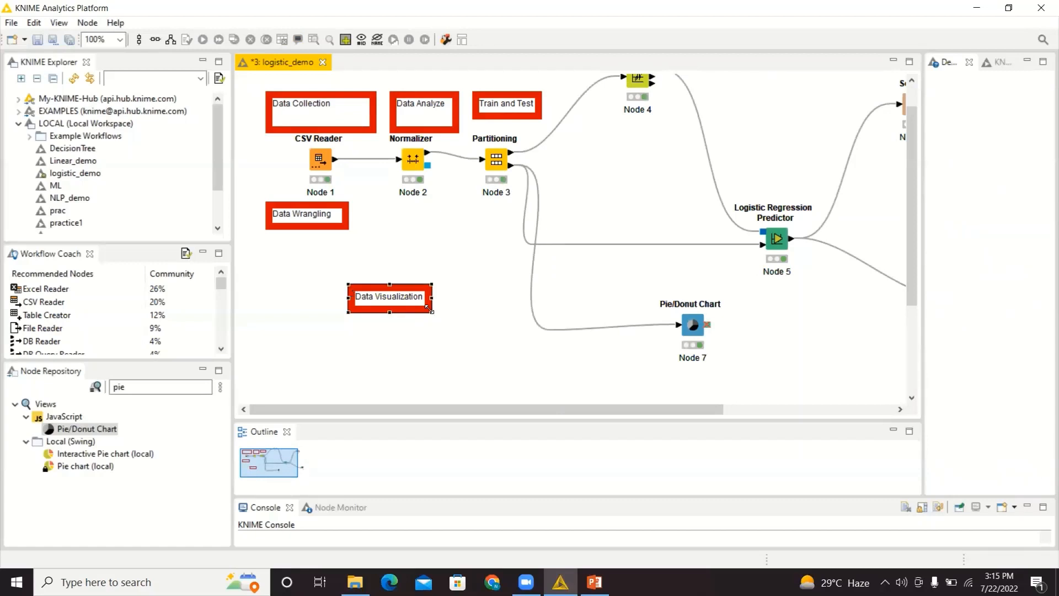
mouse_move(430, 314)
left_mouse_down()
mouse_move(611, 229)
mouse_move(723, 312)
mouse_move(707, 287)
left_mouse_up()
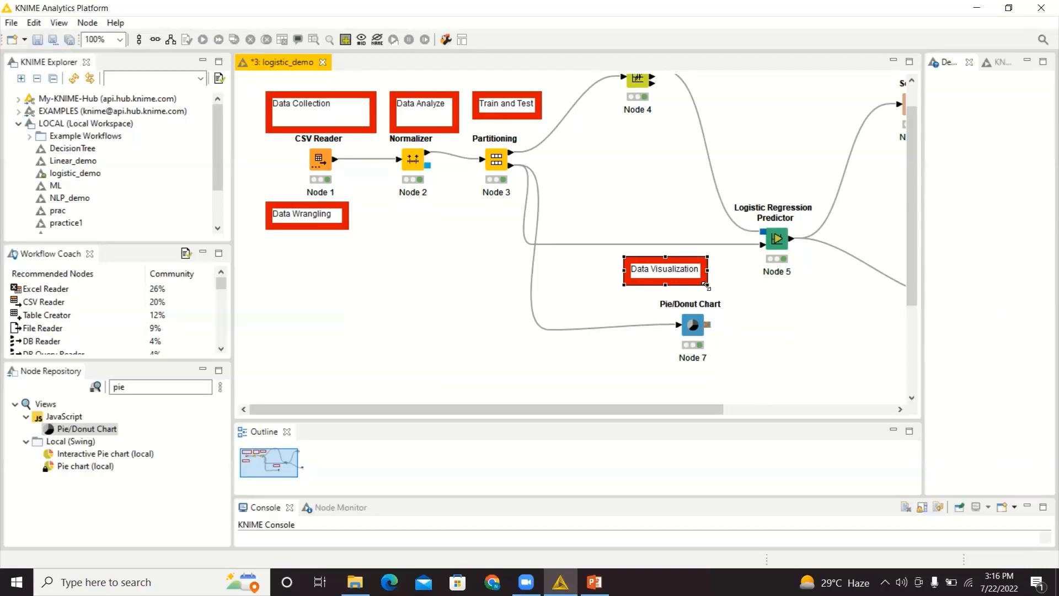
Step: Paste another Data Wrangling annotation copy beside the Logistic Regression Learner node and change its text to "Model Build"
left_click_drag(639, 408, 783, 395)
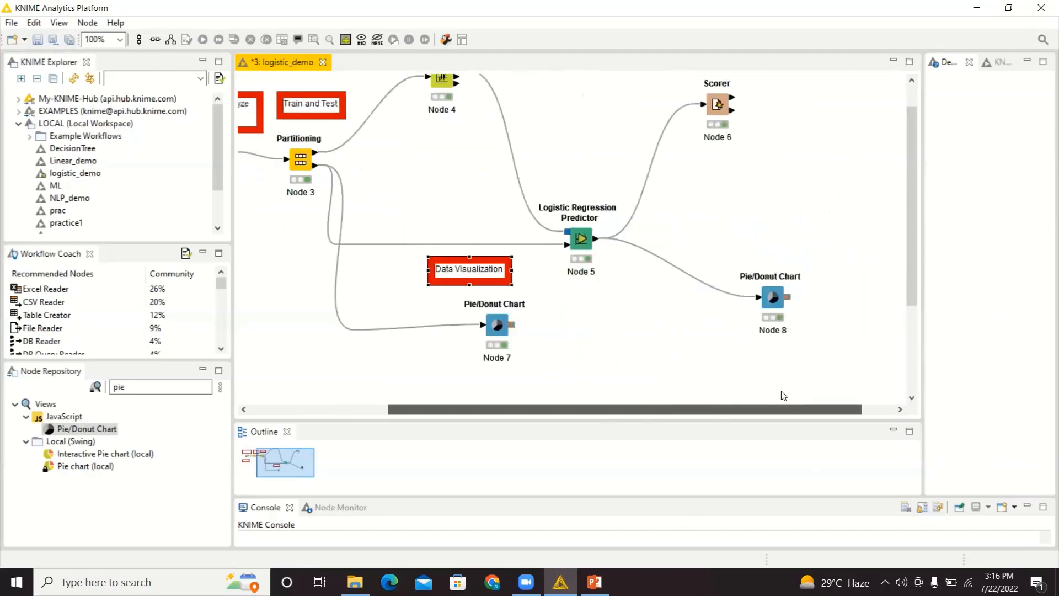
left_click_drag(907, 231, 908, 210)
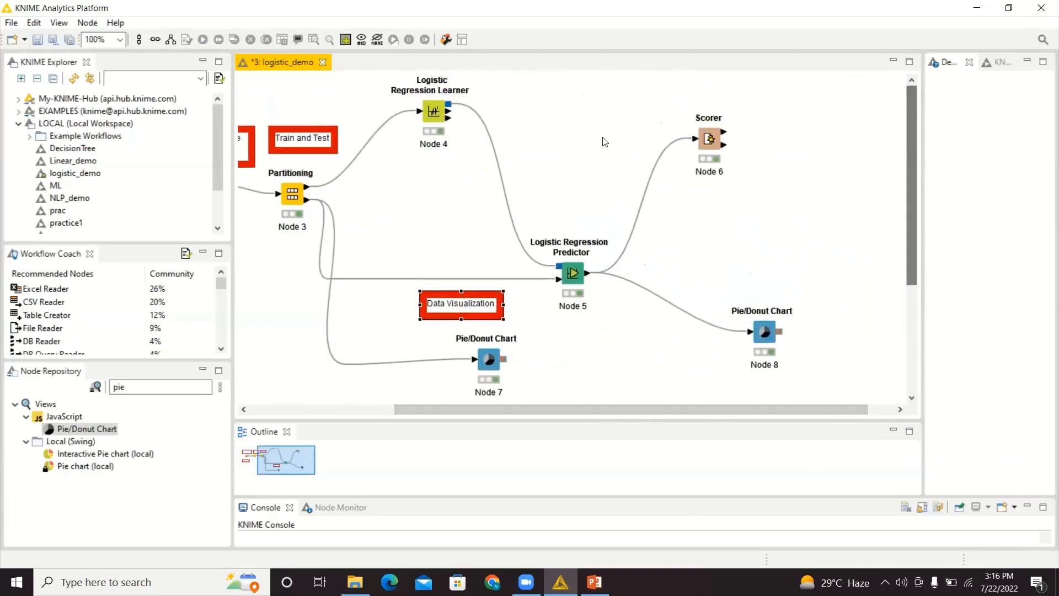
key("ctrl+v")
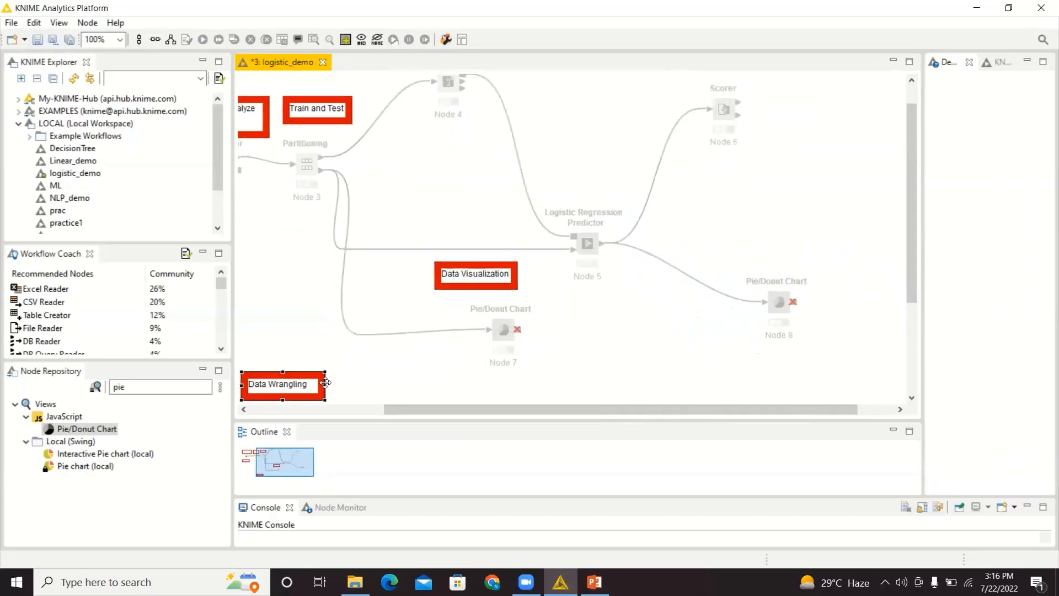
mouse_move(325, 383)
left_mouse_down()
mouse_move(501, 128)
mouse_move(574, 73)
left_mouse_up()
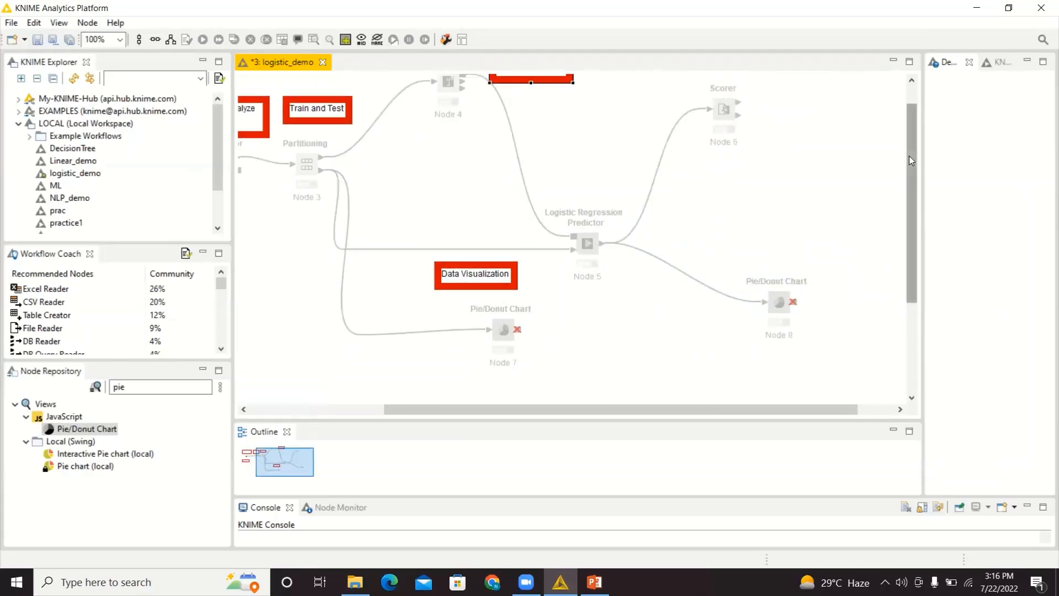
left_click_drag(909, 155, 911, 98)
double_click(559, 99)
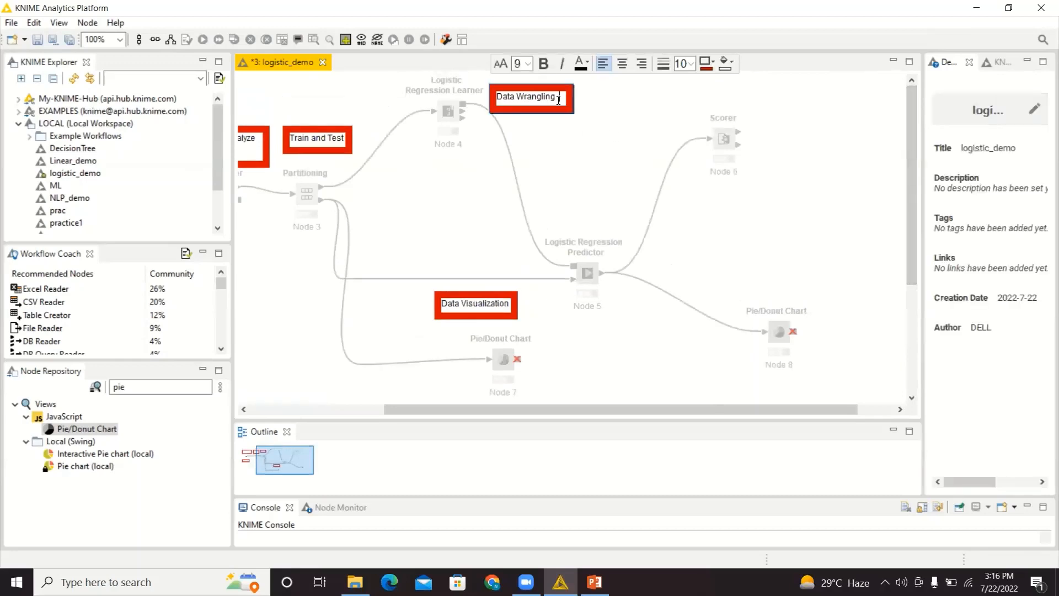
key("ctrl+BackSpace")
key("ctrl+BackSpace")
type("Model")
left_click(603, 212)
Step: Paste another Data Wrangling annotation copy above the Logistic Regression Predictor node and change its text to "Model Predict"
key("ctrl+v")
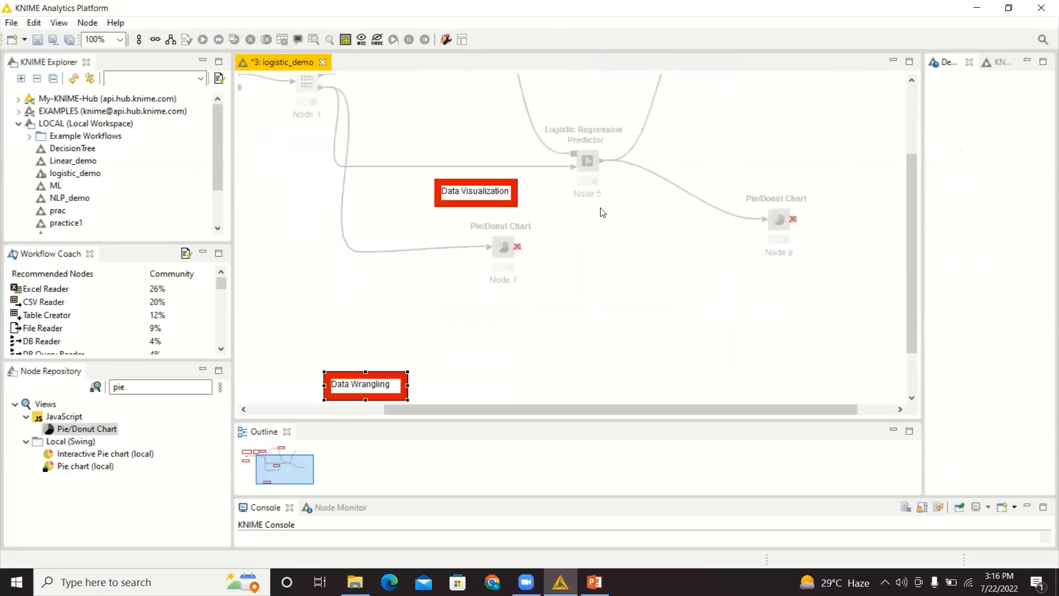
mouse_move(379, 375)
left_mouse_down()
mouse_move(586, 164)
mouse_move(597, 85)
left_mouse_up()
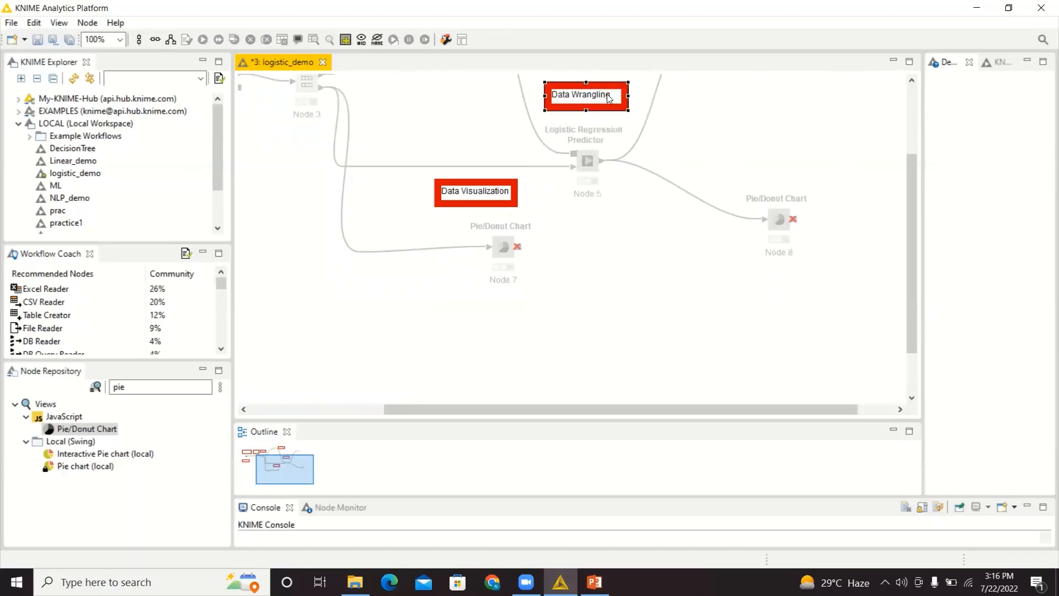
double_click(609, 95)
key("BackSpace")
key("BackSpace")
key("BackSpace")
key("BackSpace")
key("BackSpace")
key("BackSpace")
key("BackSpace")
key("BackSpace")
key("BackSpace")
key("BackSpace")
key("BackSpace")
key("BackSpace")
key("BackSpace")
type("Model Predict")
left_click(757, 313)
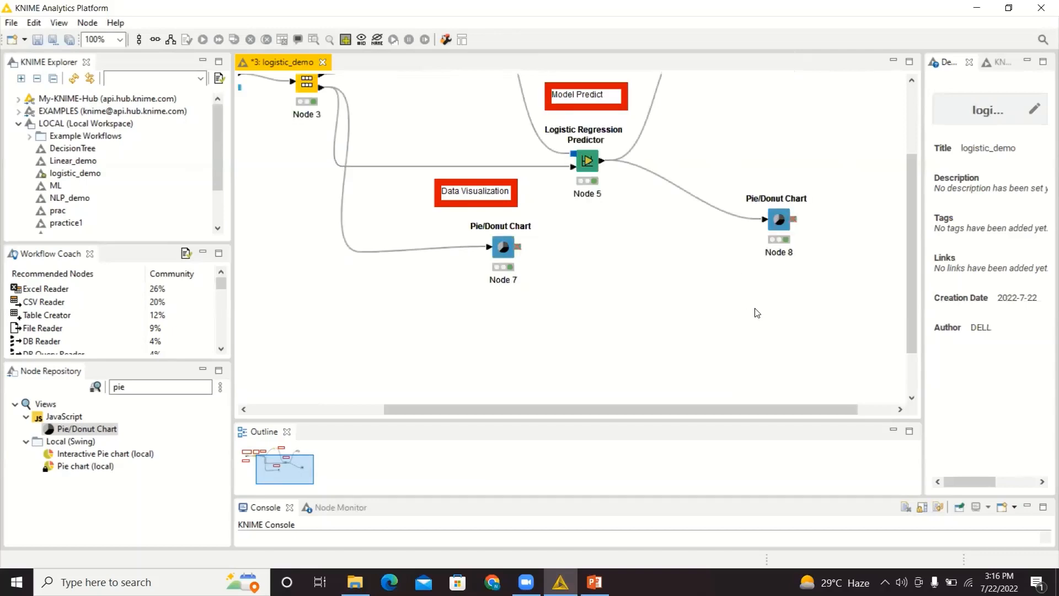
Step: Paste another copy of the Data Wrangling annotation in the empty area below the workflow and change its text to "Accuracy"
left_click_drag(910, 266, 903, 172)
left_click(789, 160)
key("ctrl+v")
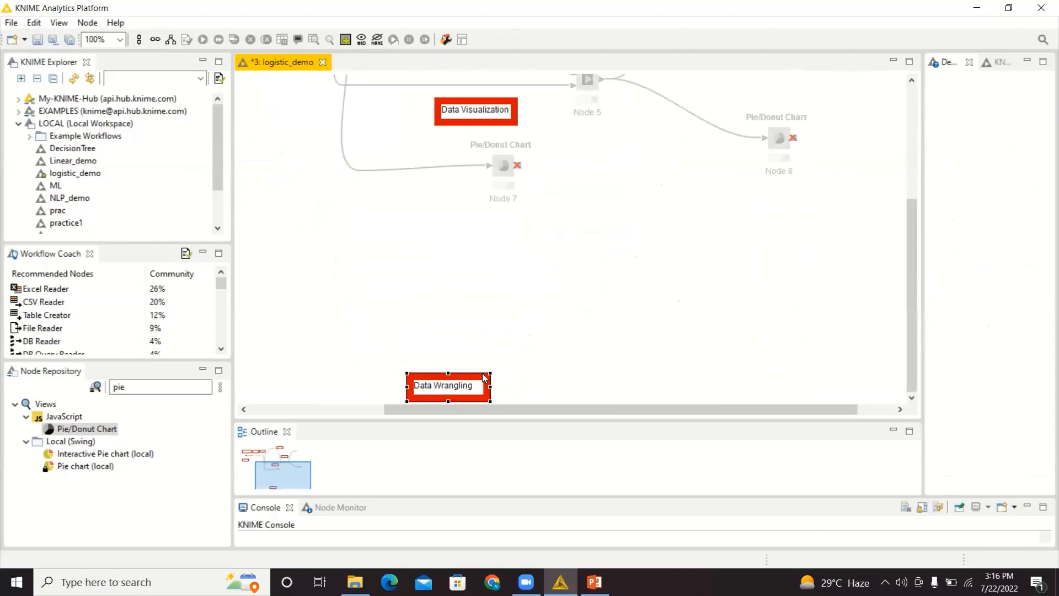
left_click_drag(484, 377, 492, 370)
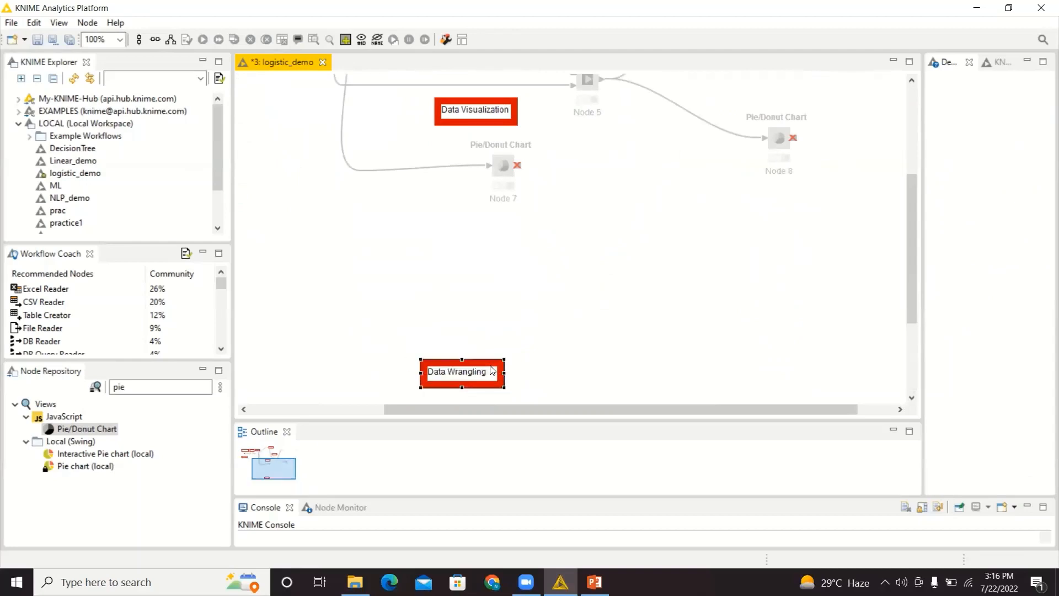
double_click(493, 368)
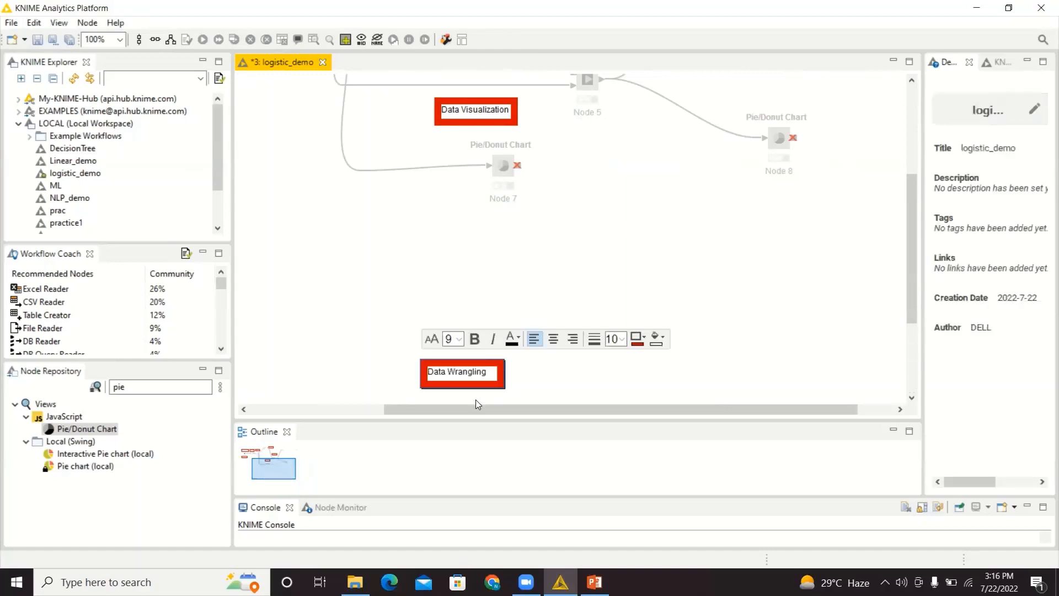
left_click_drag(489, 372, 424, 378)
type("Accuracy")
left_click(538, 380)
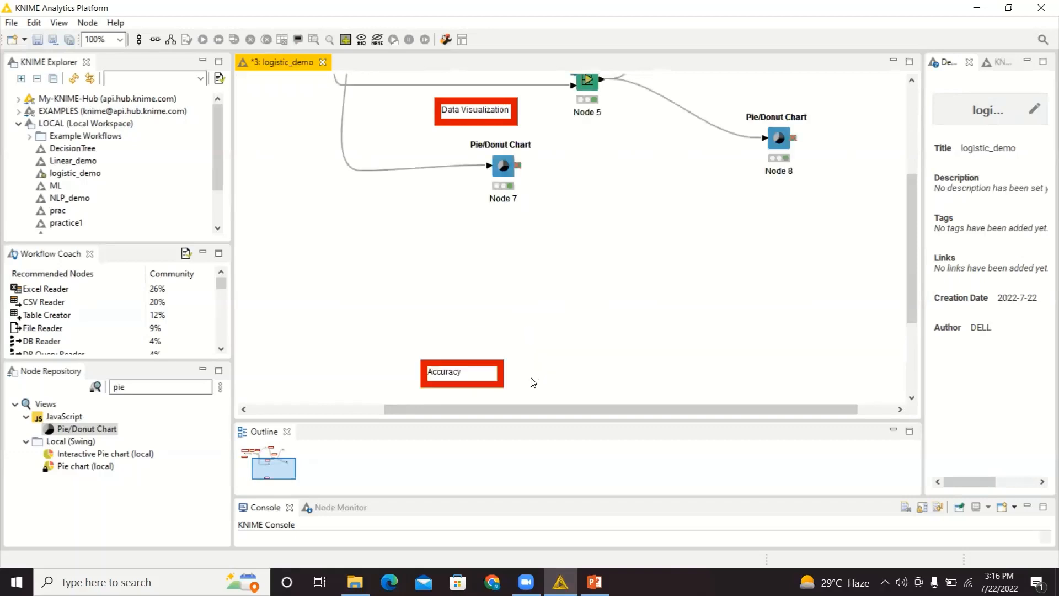
Step: Move the Accuracy annotation directly beside the Scorer node and deselect it
left_click(499, 381)
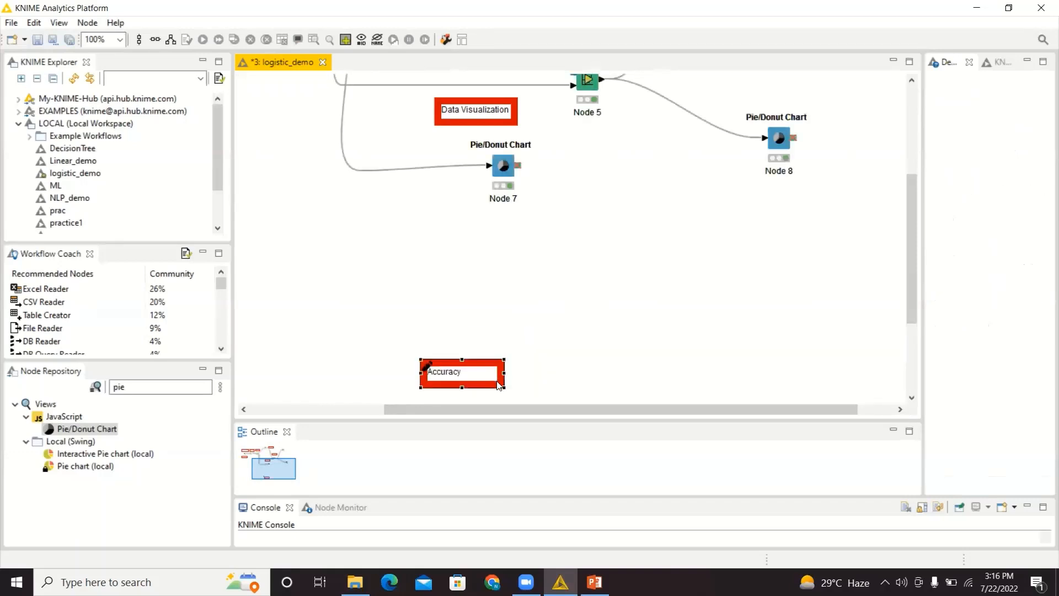
mouse_move(497, 389)
left_mouse_down()
mouse_move(872, 105)
mouse_move(889, 46)
mouse_move(877, 110)
left_mouse_up()
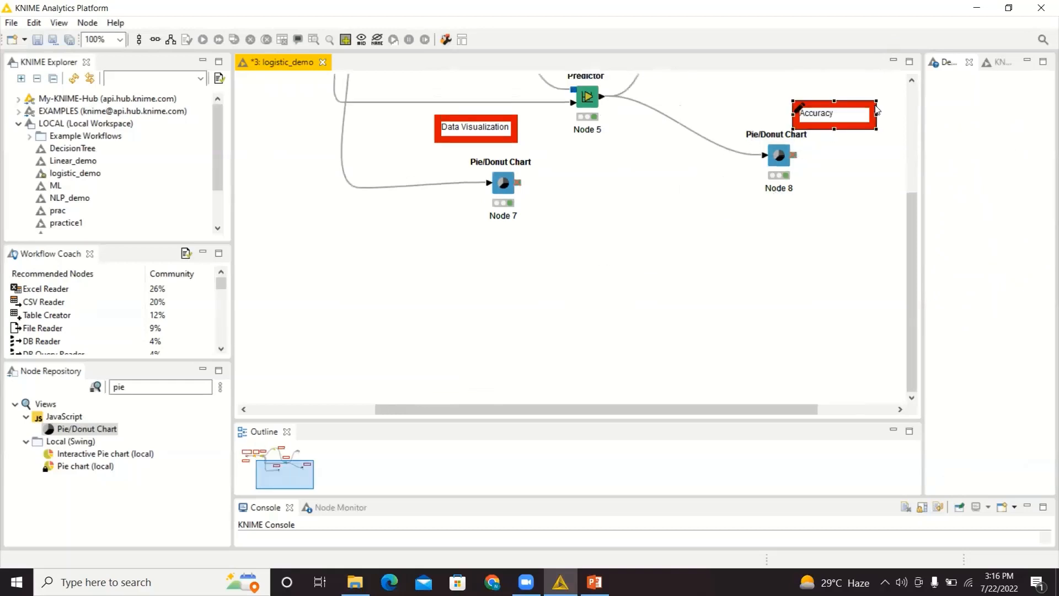
left_click_drag(911, 208, 911, 110)
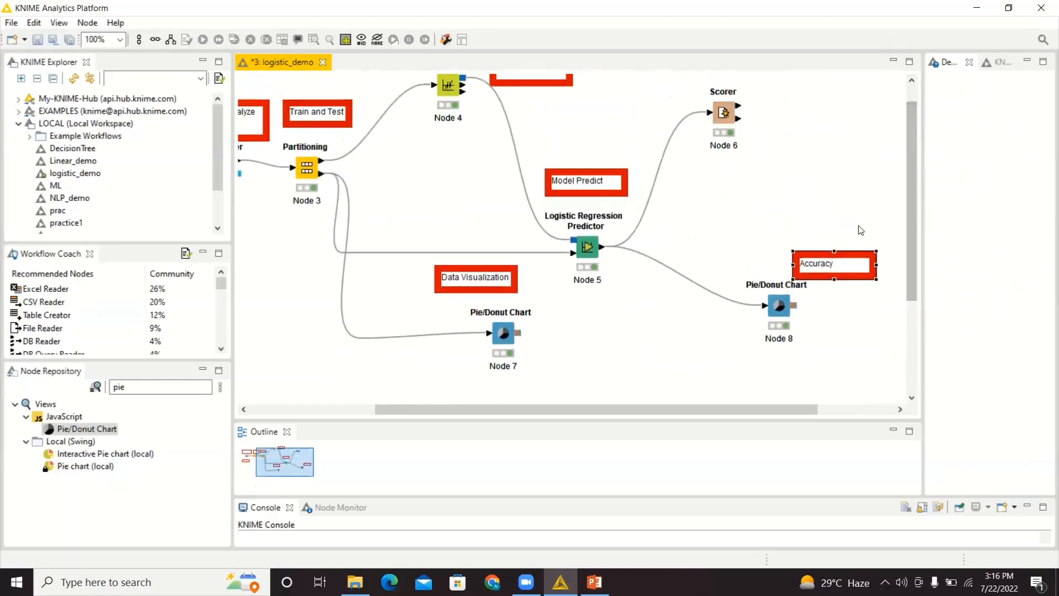
left_click_drag(862, 251, 820, 100)
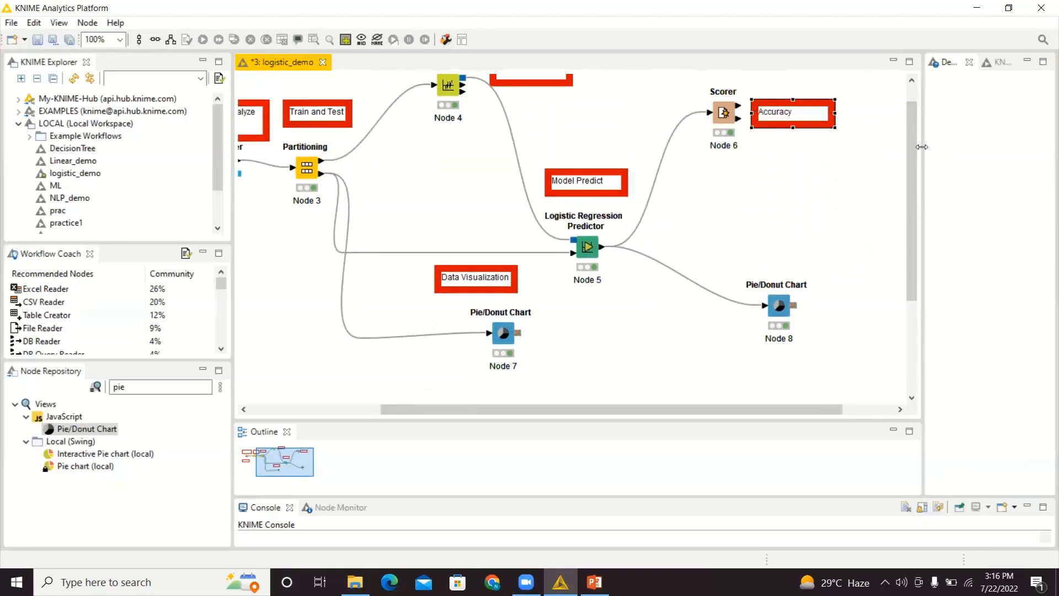
left_click(904, 147)
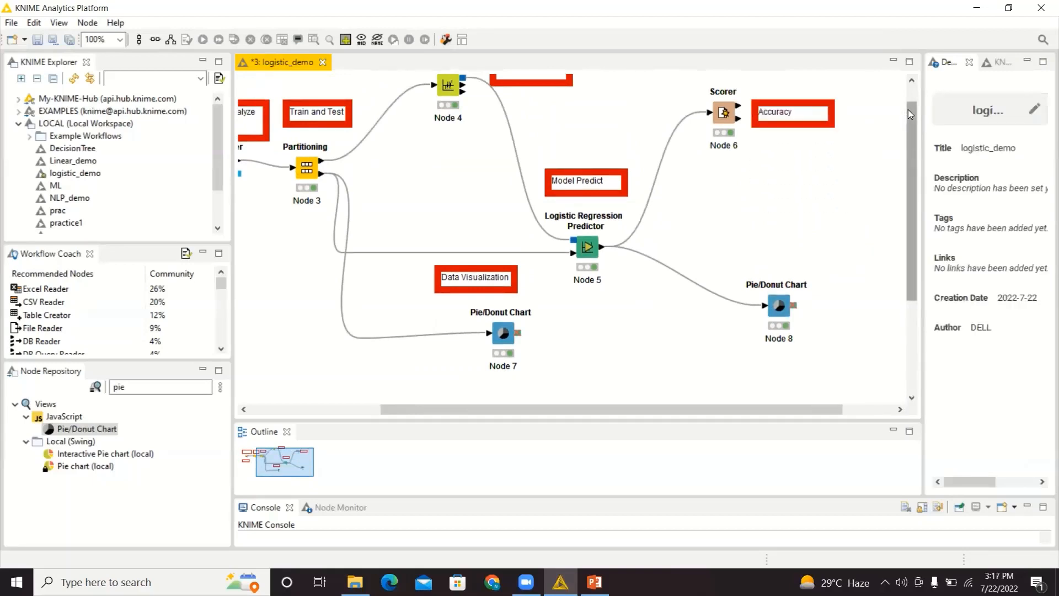
left_click_drag(913, 107, 908, 78)
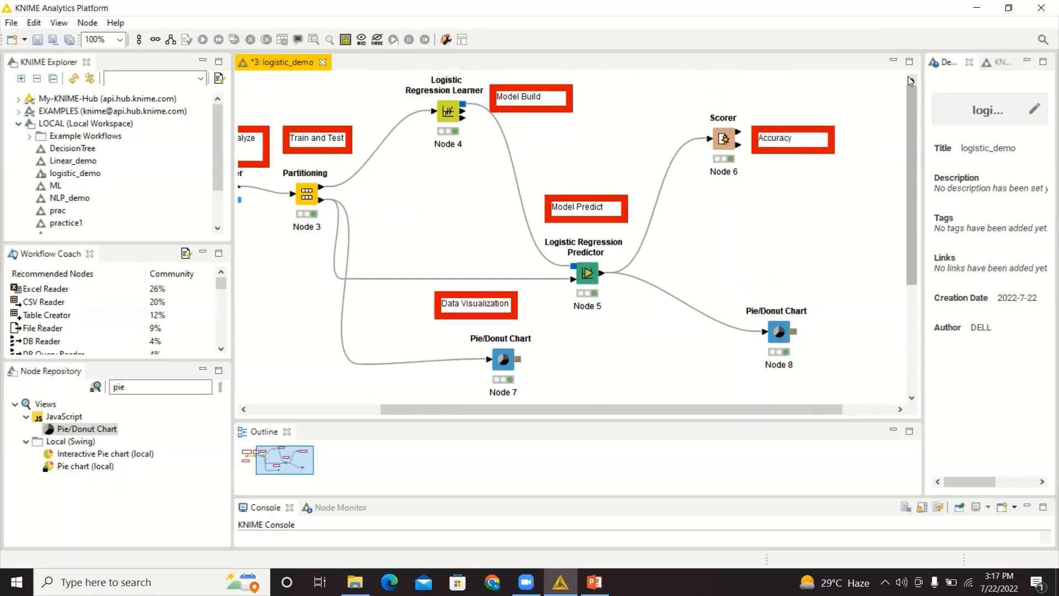
left_click_drag(764, 407, 633, 408)
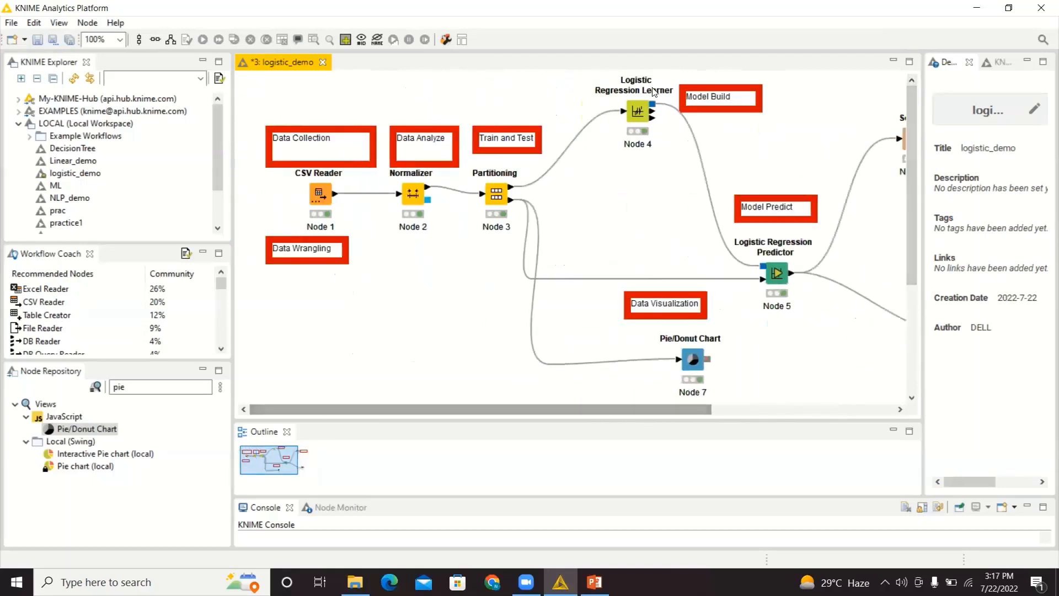
left_click(714, 7)
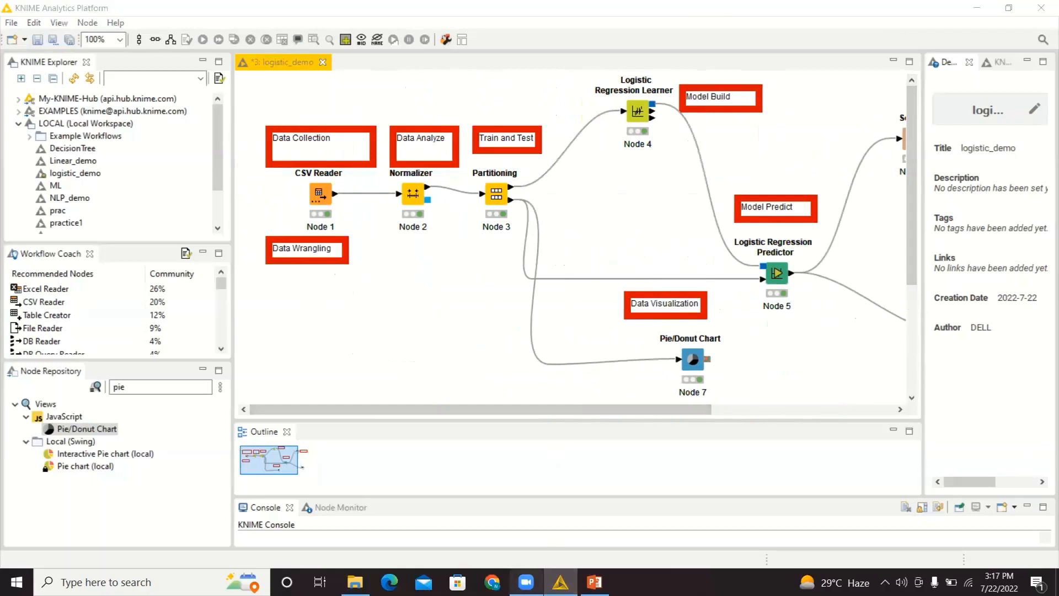